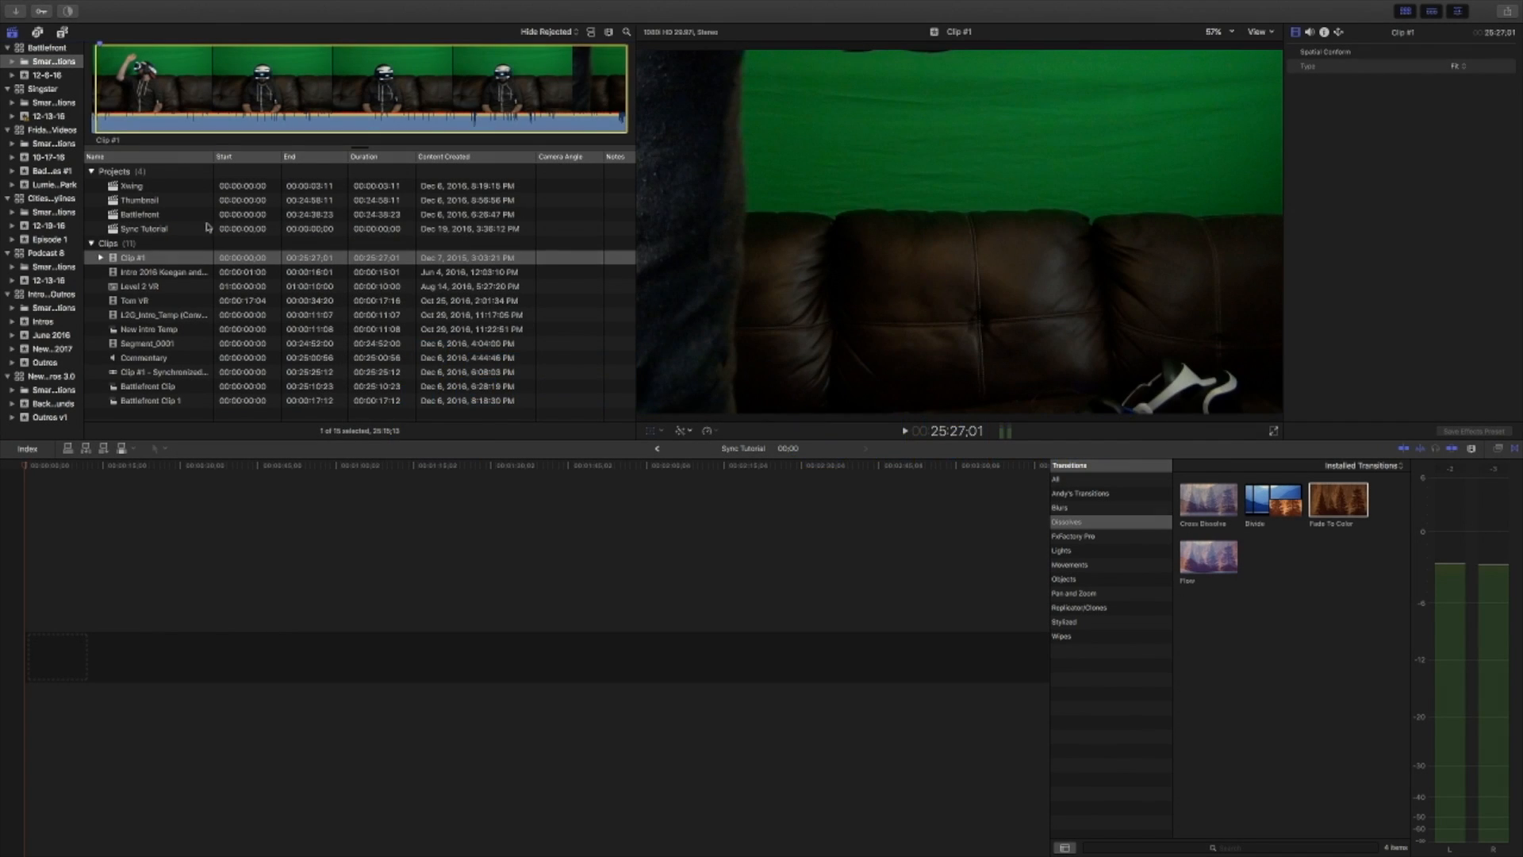
Preview Clip #1 in the browser, playing its camera footage briefly from partway through the clip.
left_click(159, 229)
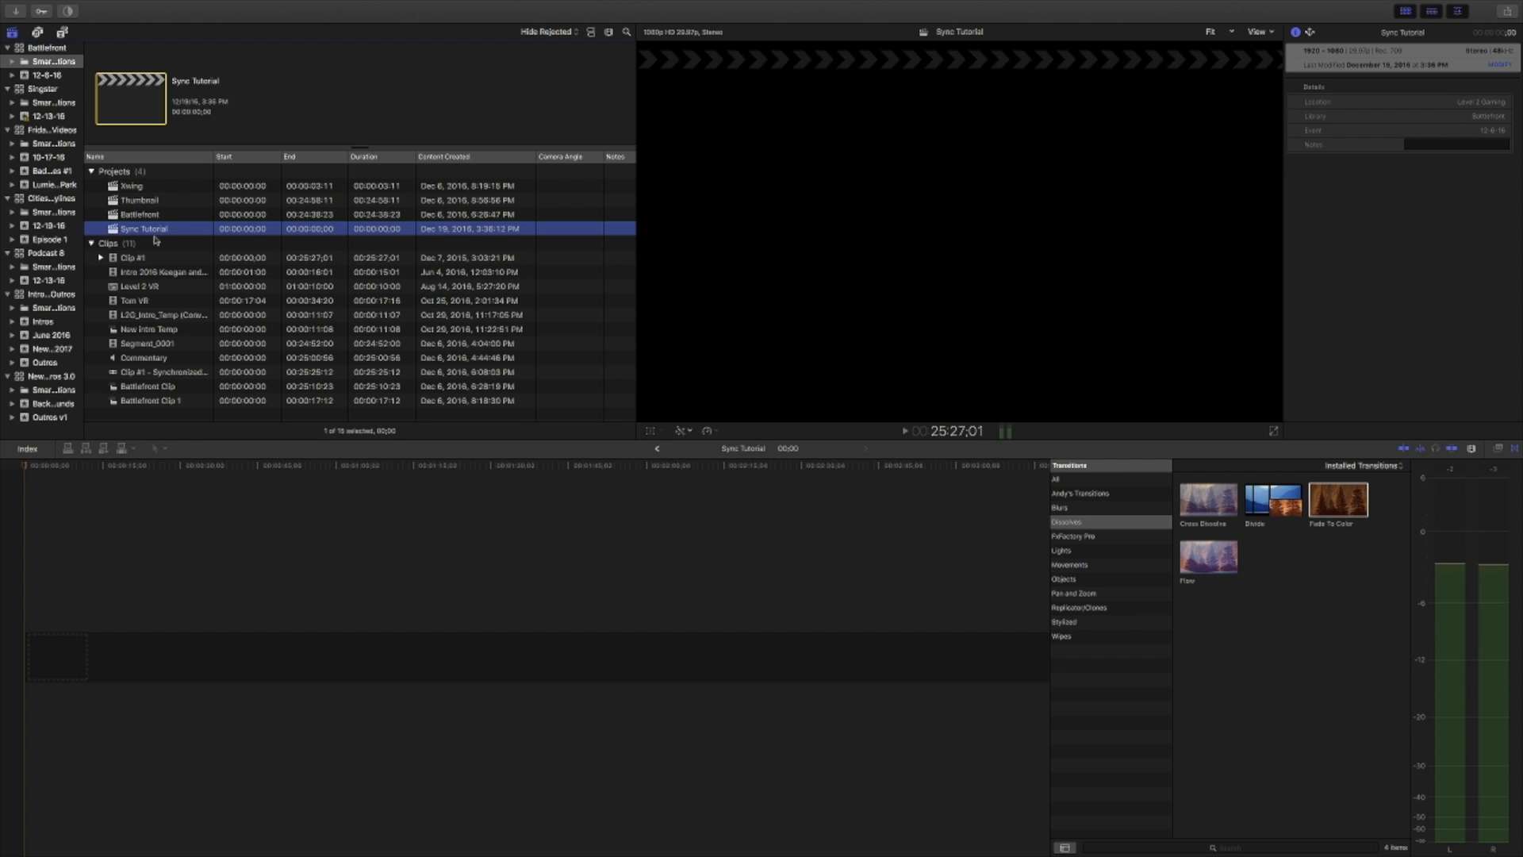
left_click(141, 261)
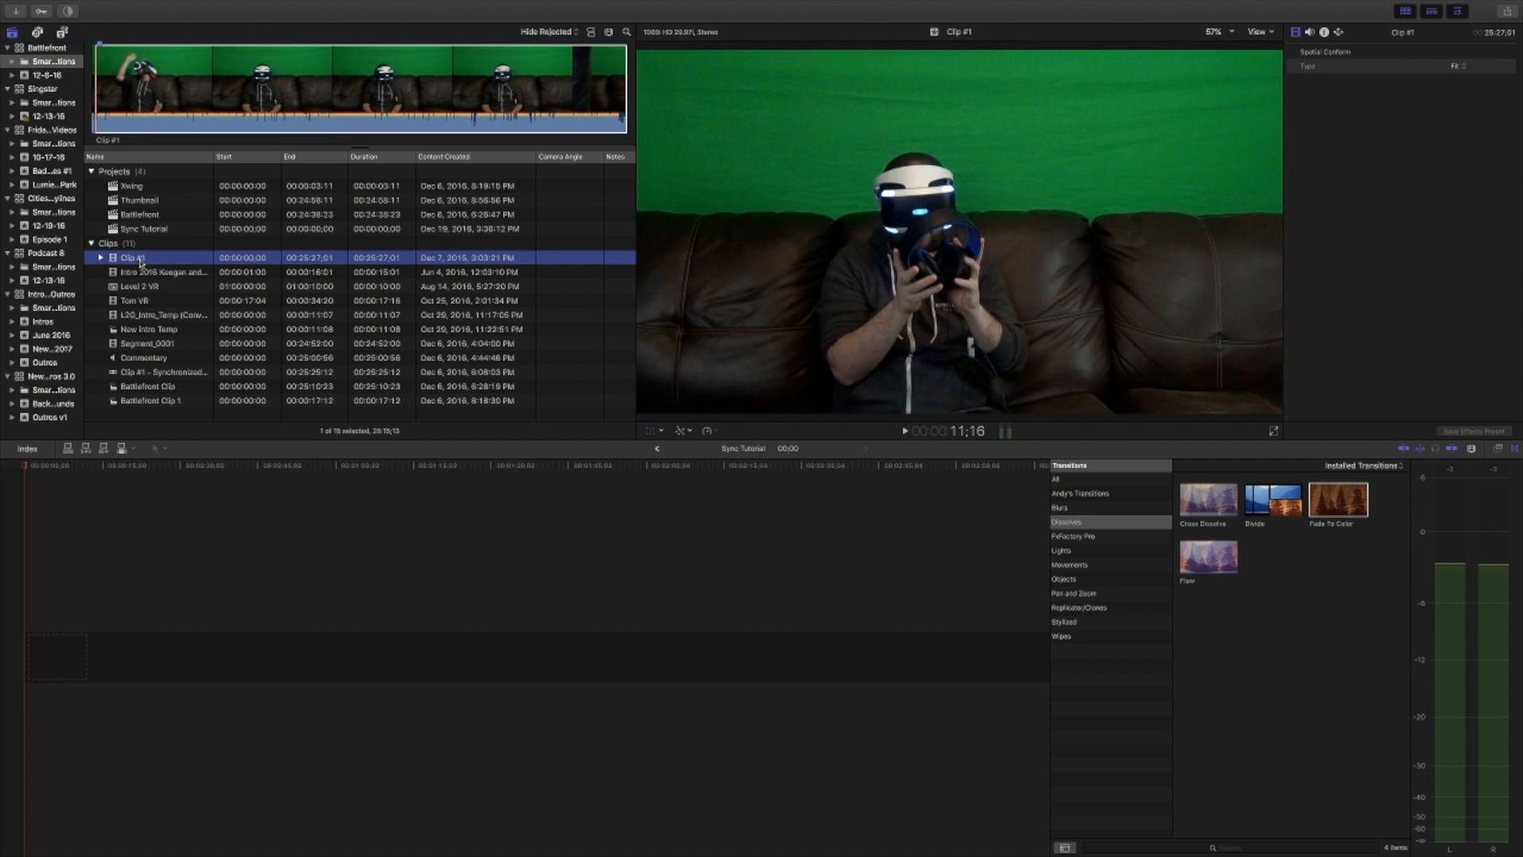
left_click(106, 80)
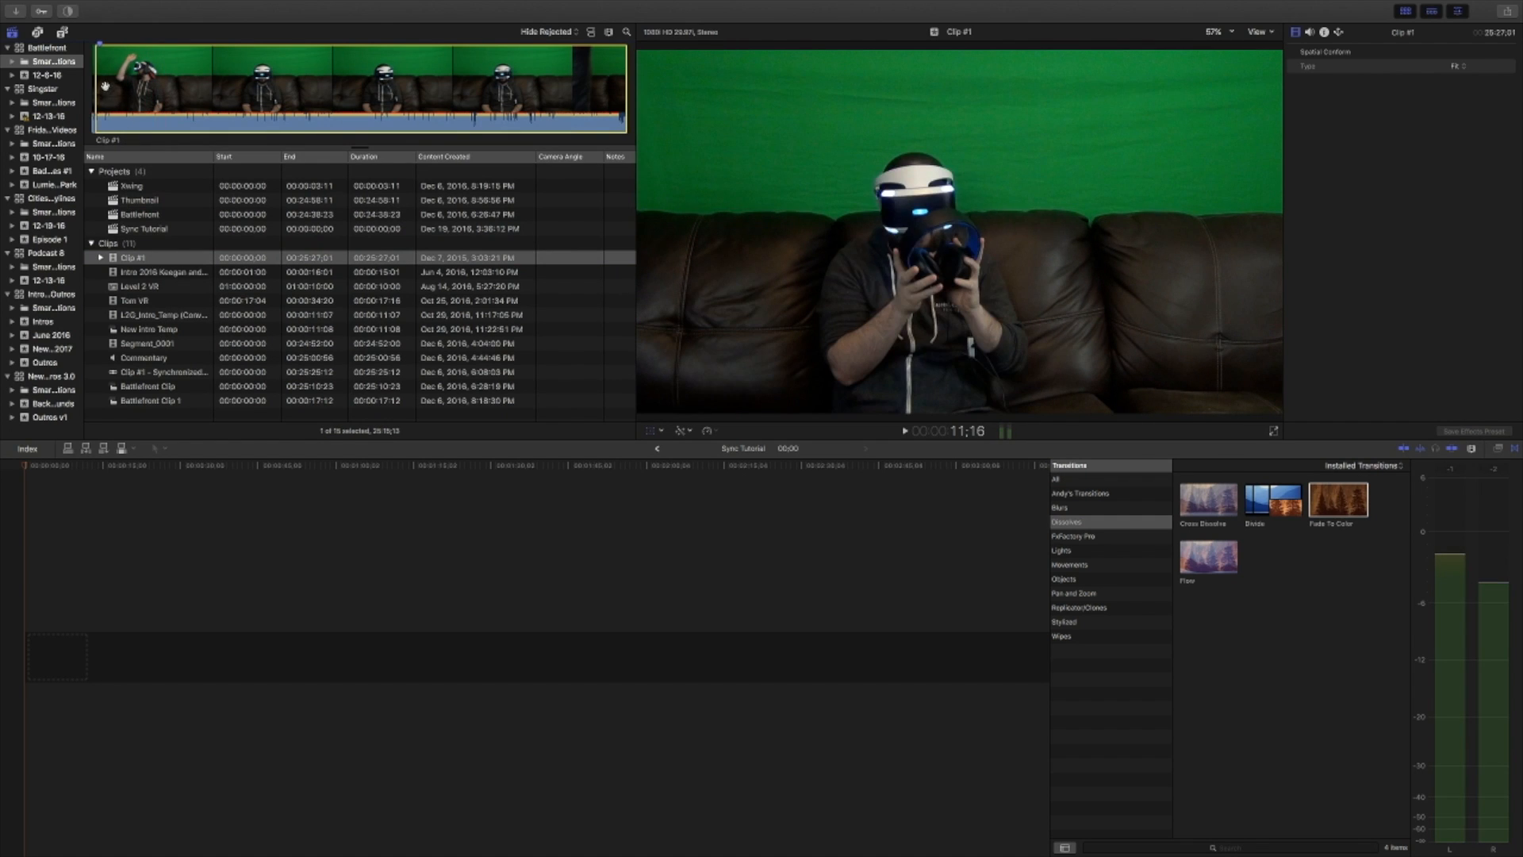
left_click(147, 85)
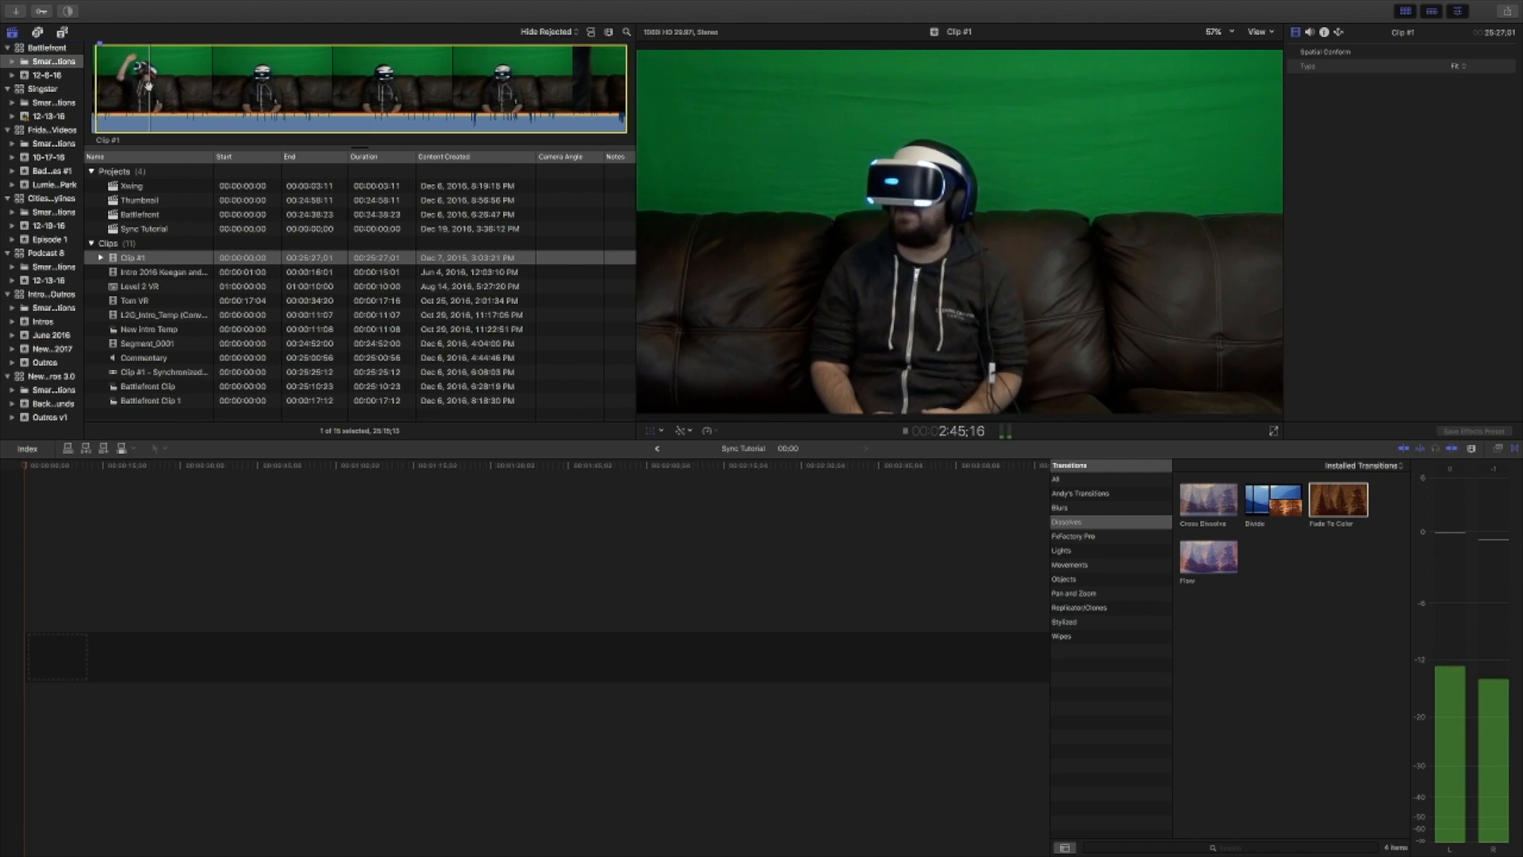
key("space")
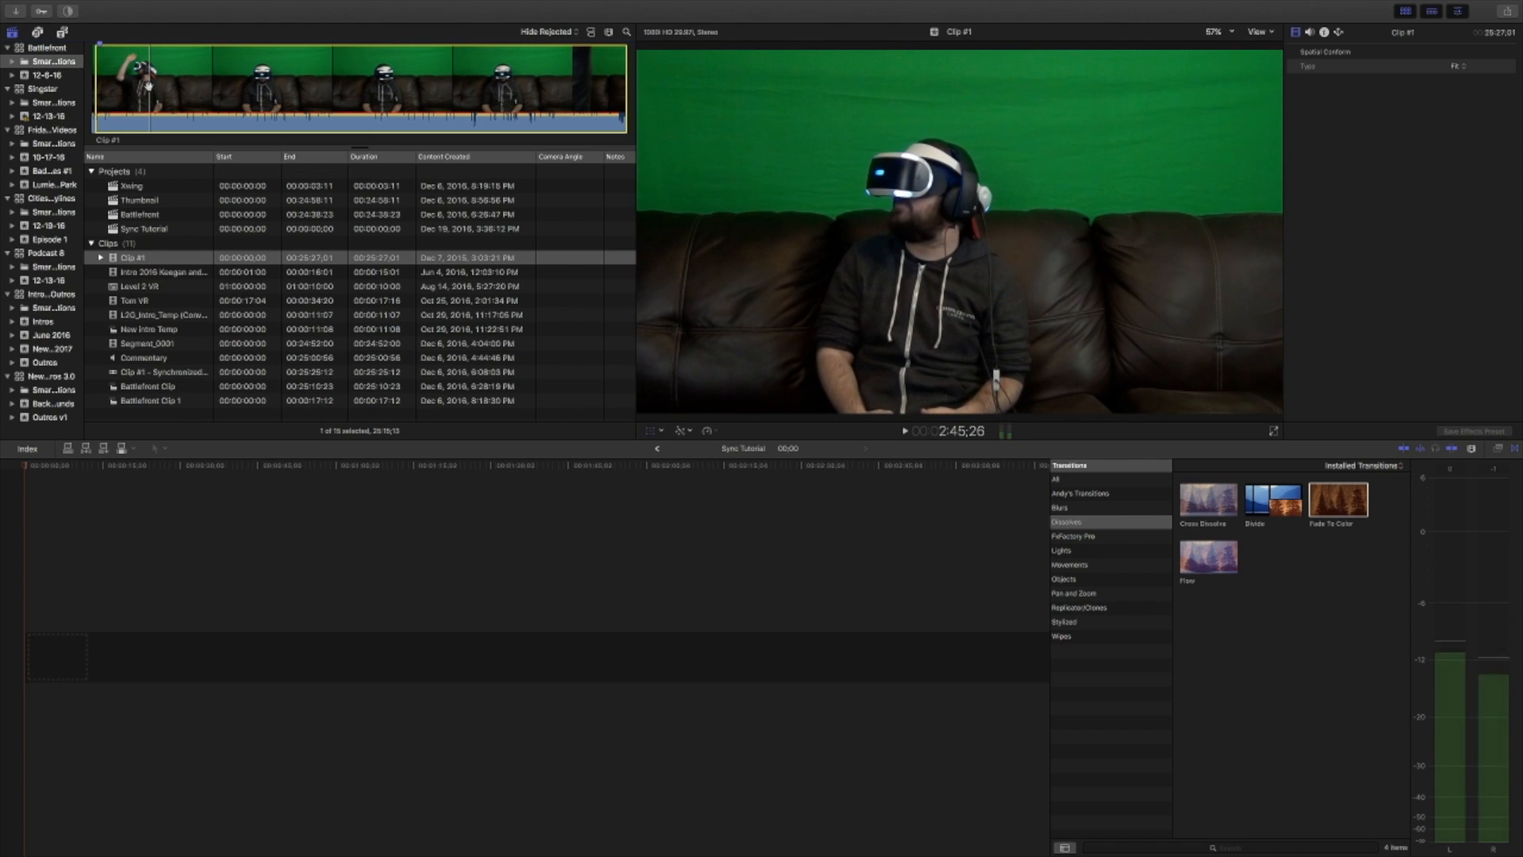
Preview the separately recorded Commentary audio clip in the browser by playing part of it.
left_click(154, 358)
key("space")
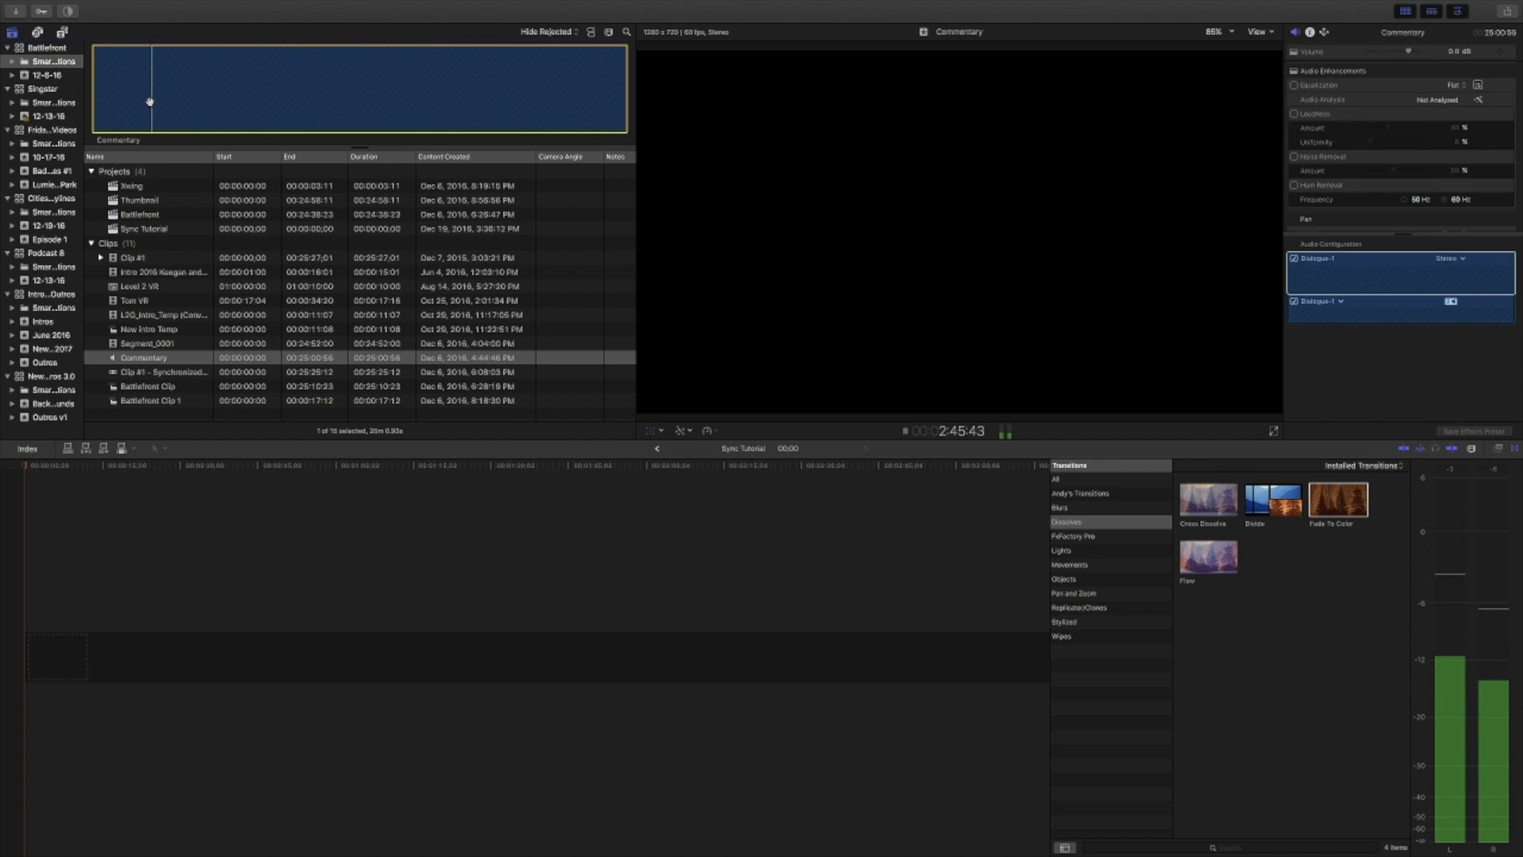
key("space")
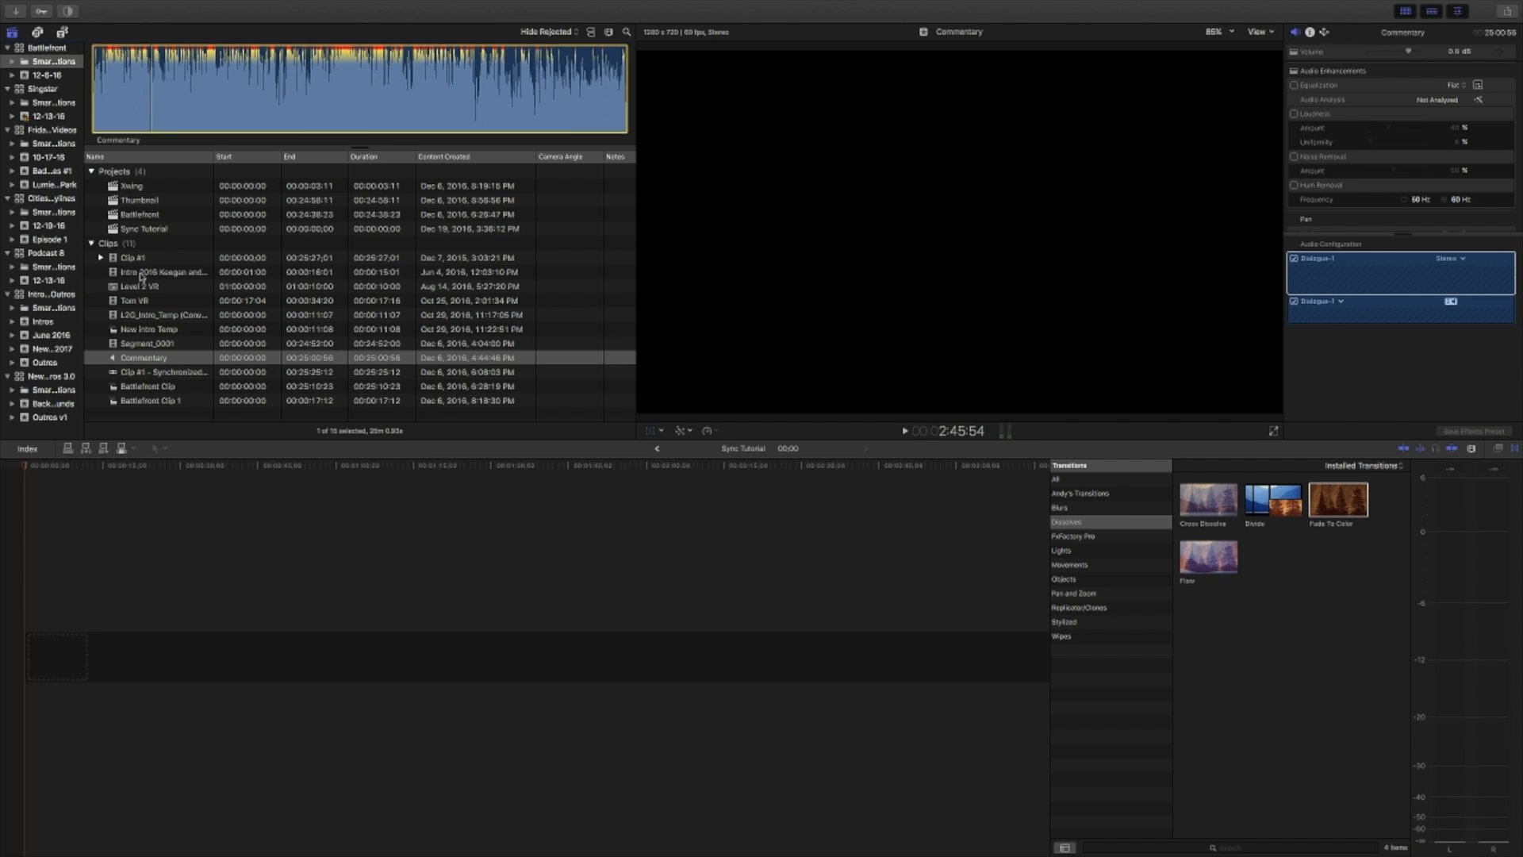
Add Clip #1 to the Sync Tutorial timeline and move the playhead to the hand clap near 11;20.
left_click(136, 263)
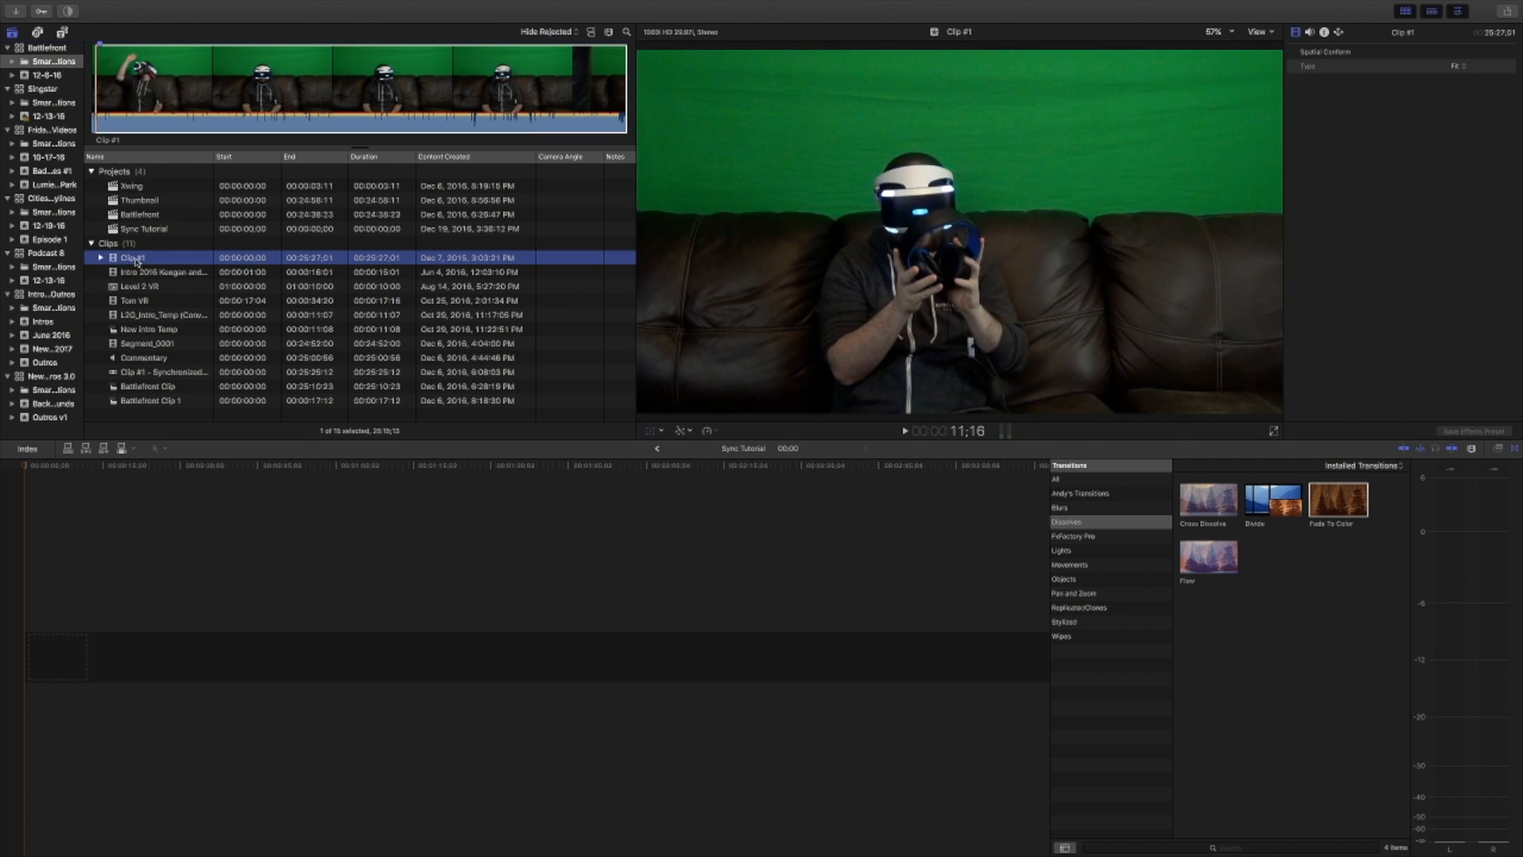
left_click_drag(95, 494, 71, 552)
left_click_drag(36, 468, 85, 470)
key("super+equal")
key("super+equal")
key("super+equal")
key("super+equal")
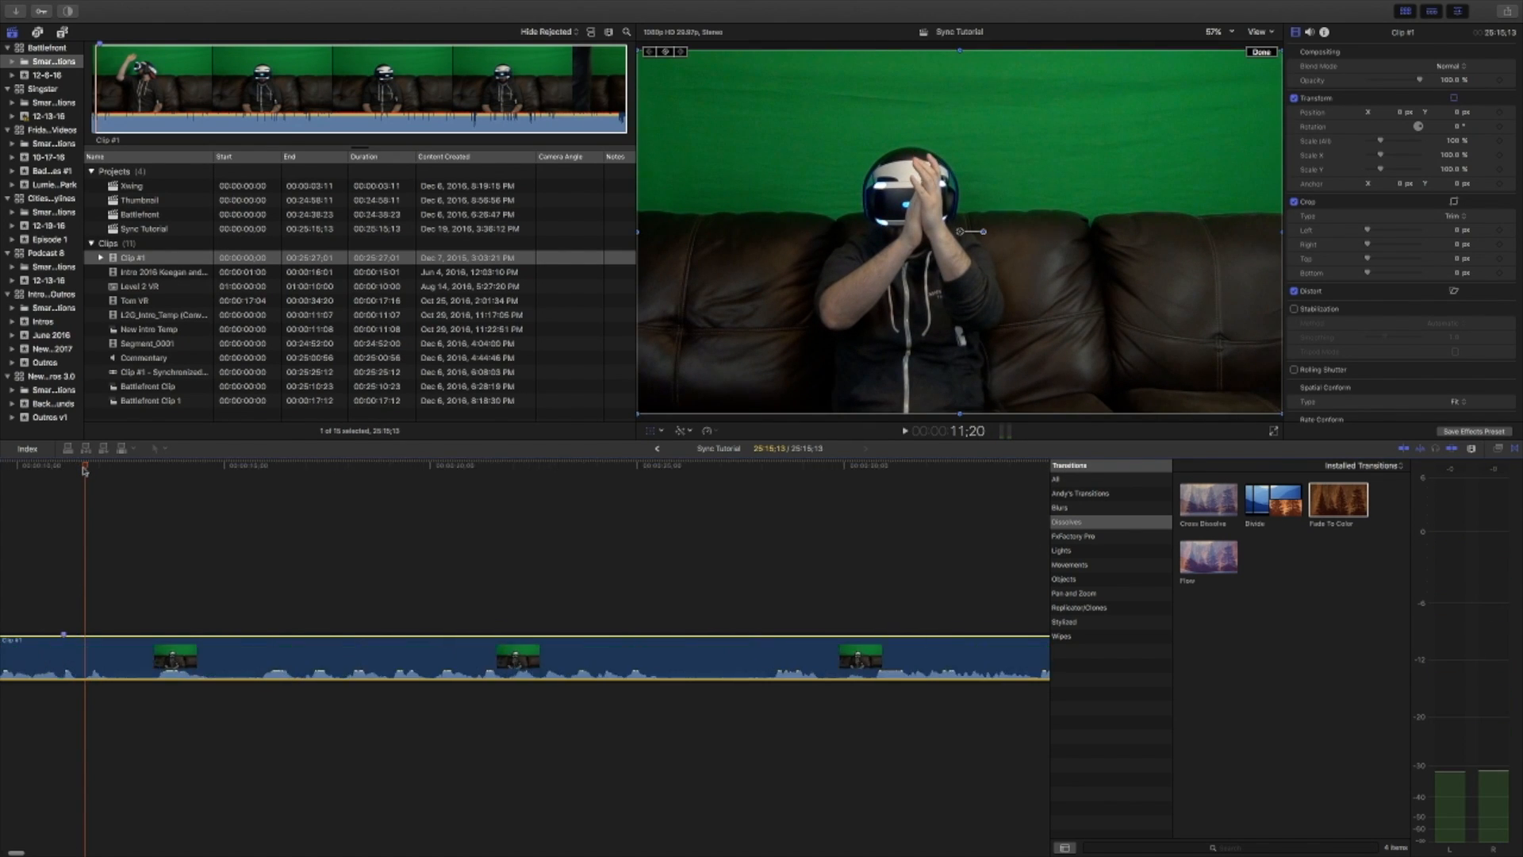
Play Clip #1 around the hand clap and set the playhead to about 11;15.
left_click(227, 487)
key("space")
key("space")
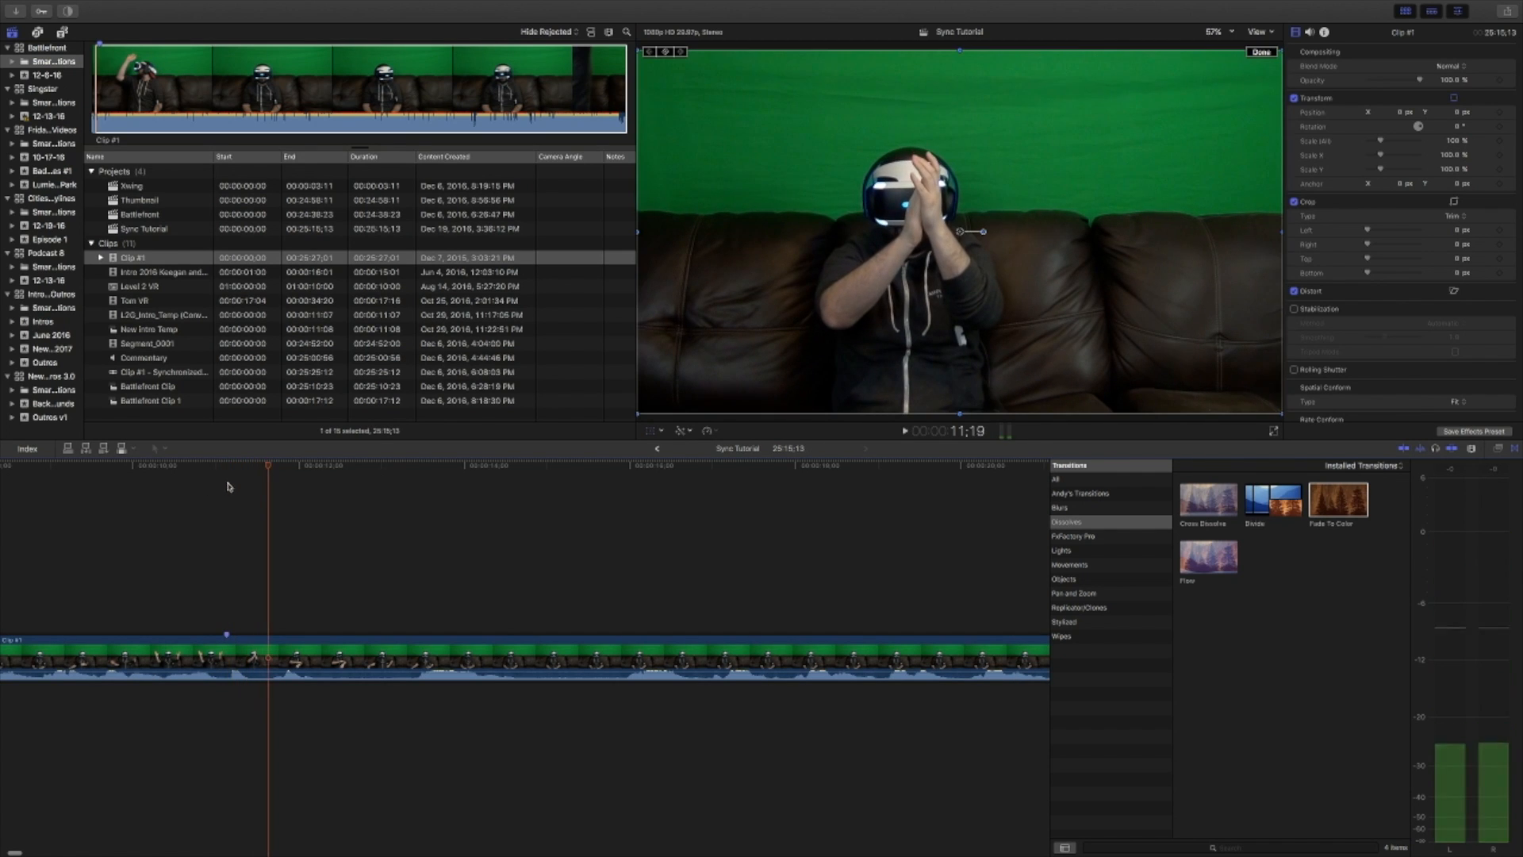
left_click(229, 474)
left_click_drag(231, 476, 257, 472)
Attach the Commentary audio beneath Clip #1 and align its start with the beginning of the timeline.
left_click(159, 358)
left_click_drag(158, 358, 4, 718)
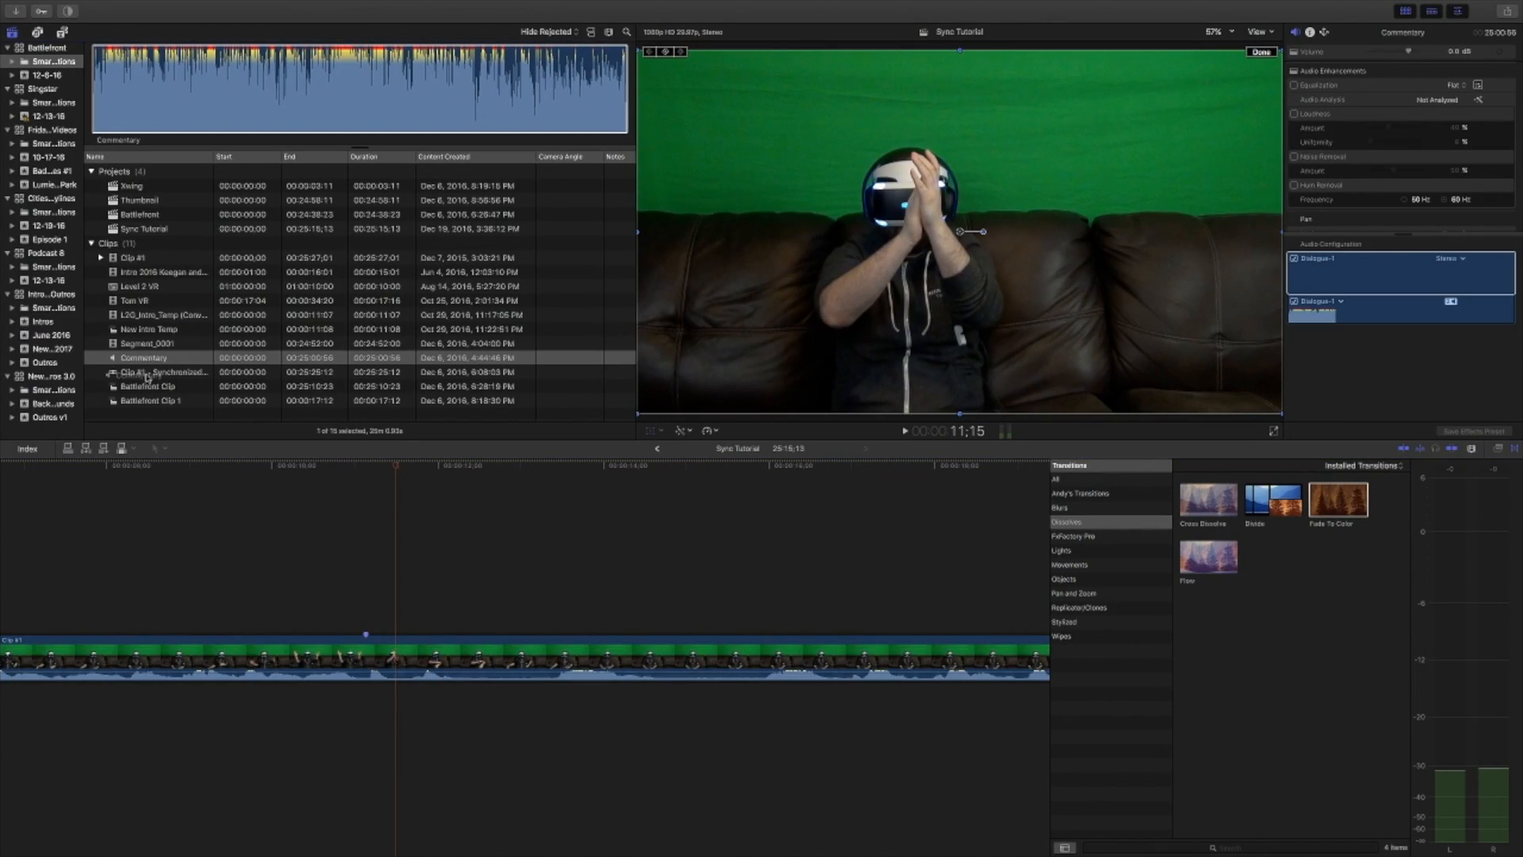
left_click_drag(146, 376, 39, 698)
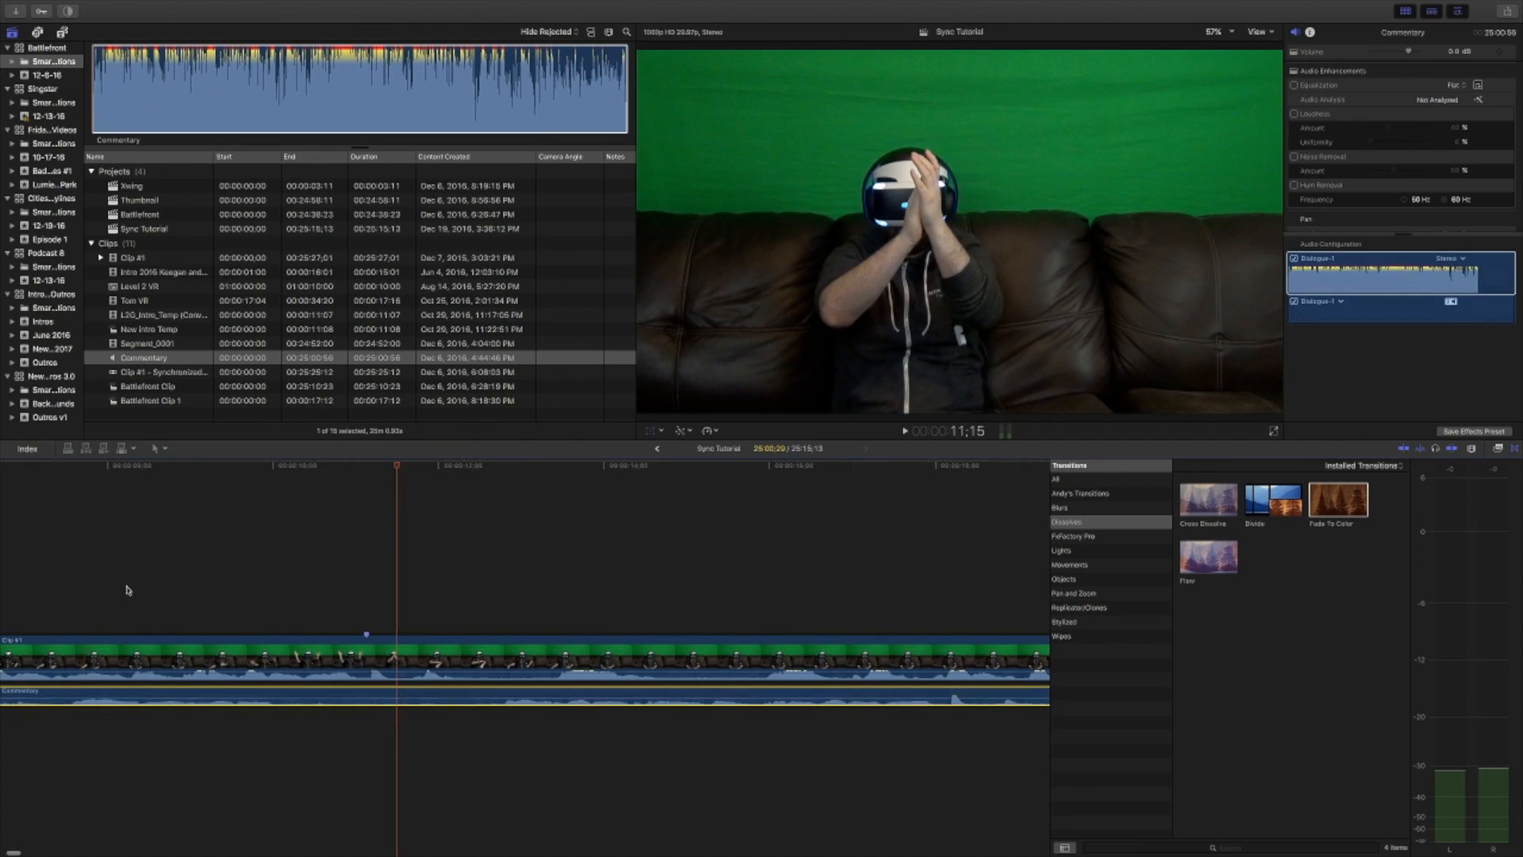
key("shift+z")
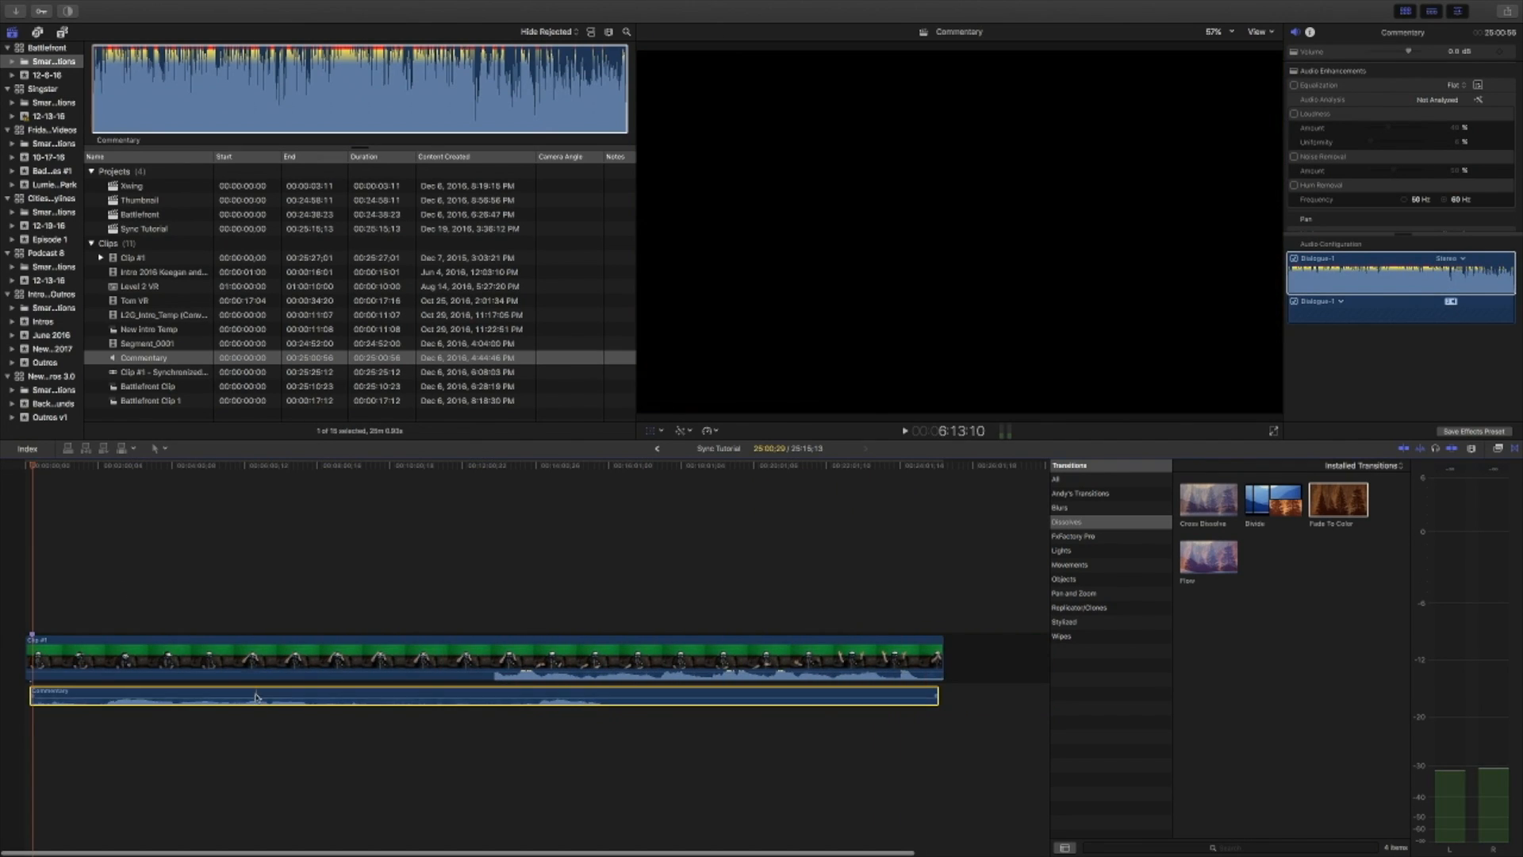
left_click_drag(256, 698, 252, 697)
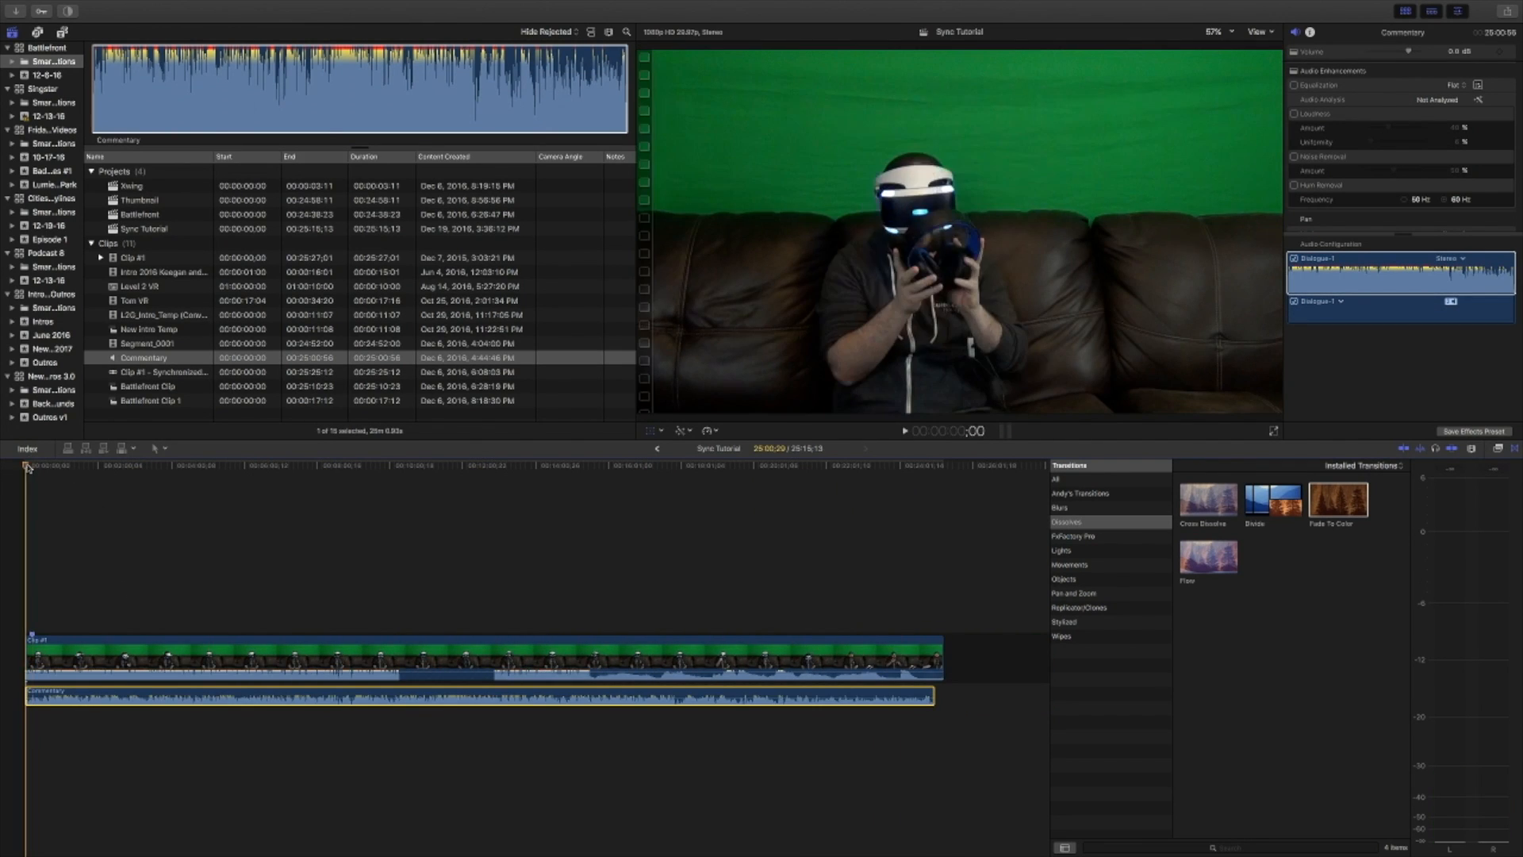
Disable Clip #1 in the timeline so that only the Commentary audio is heard.
key("super+equal")
key("super+equal")
key("super+equal")
key("super+equal")
key("super+equal")
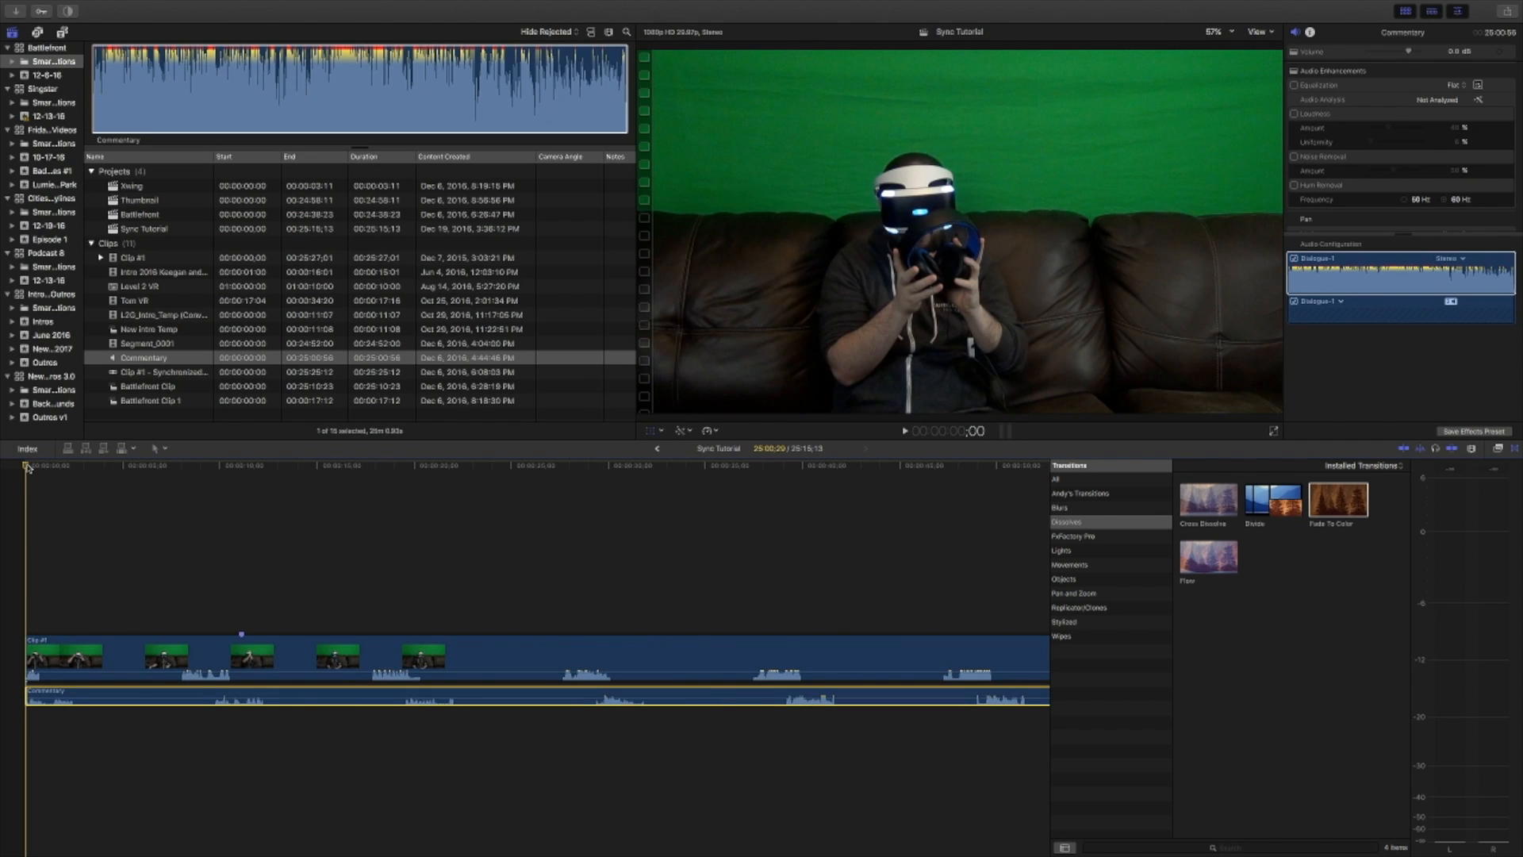
left_click(185, 501)
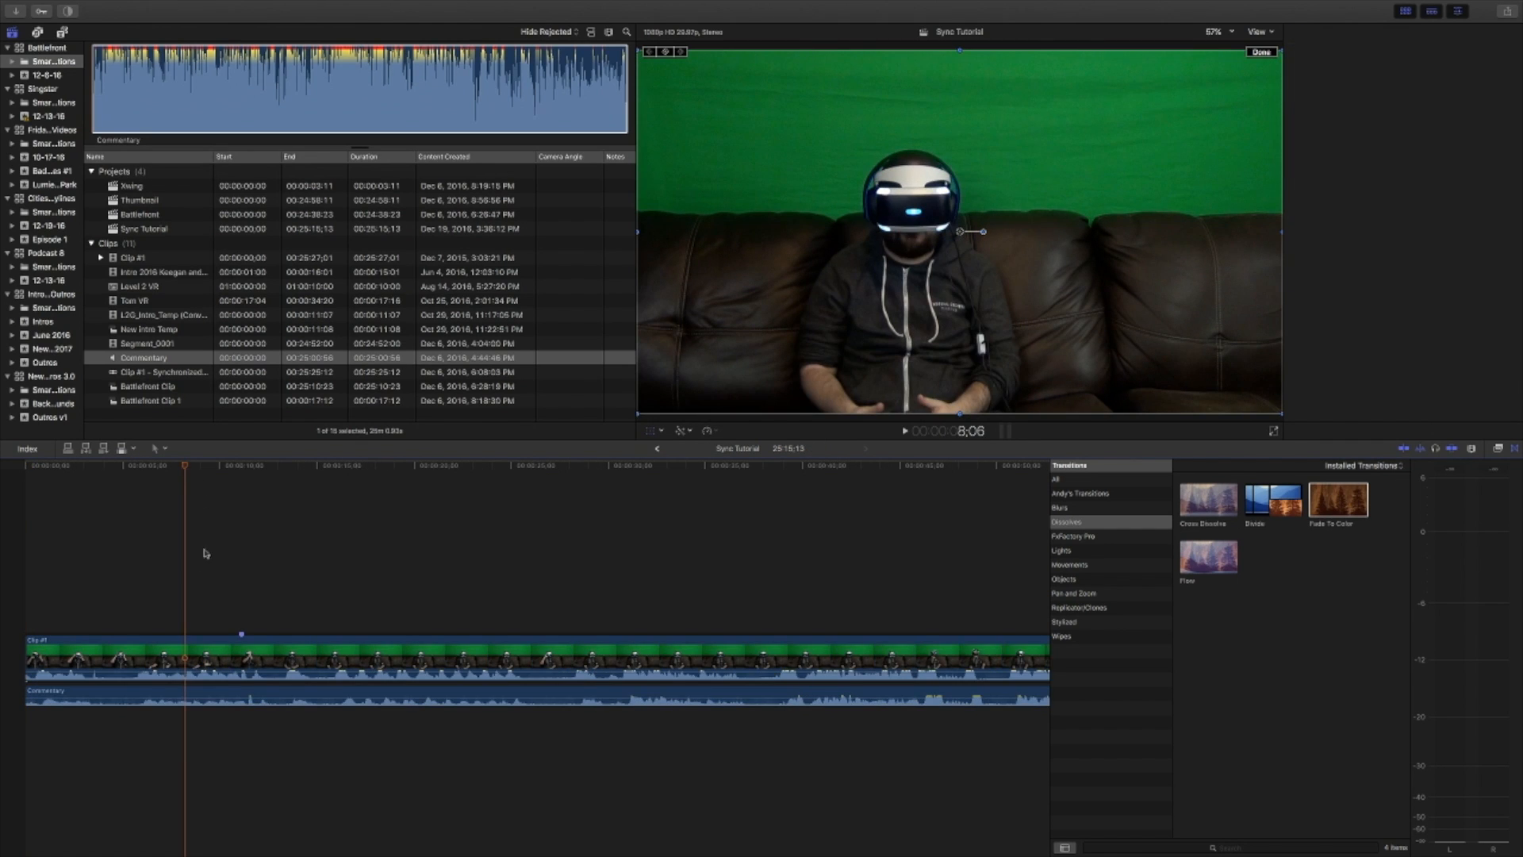
left_click(191, 650)
key("v")
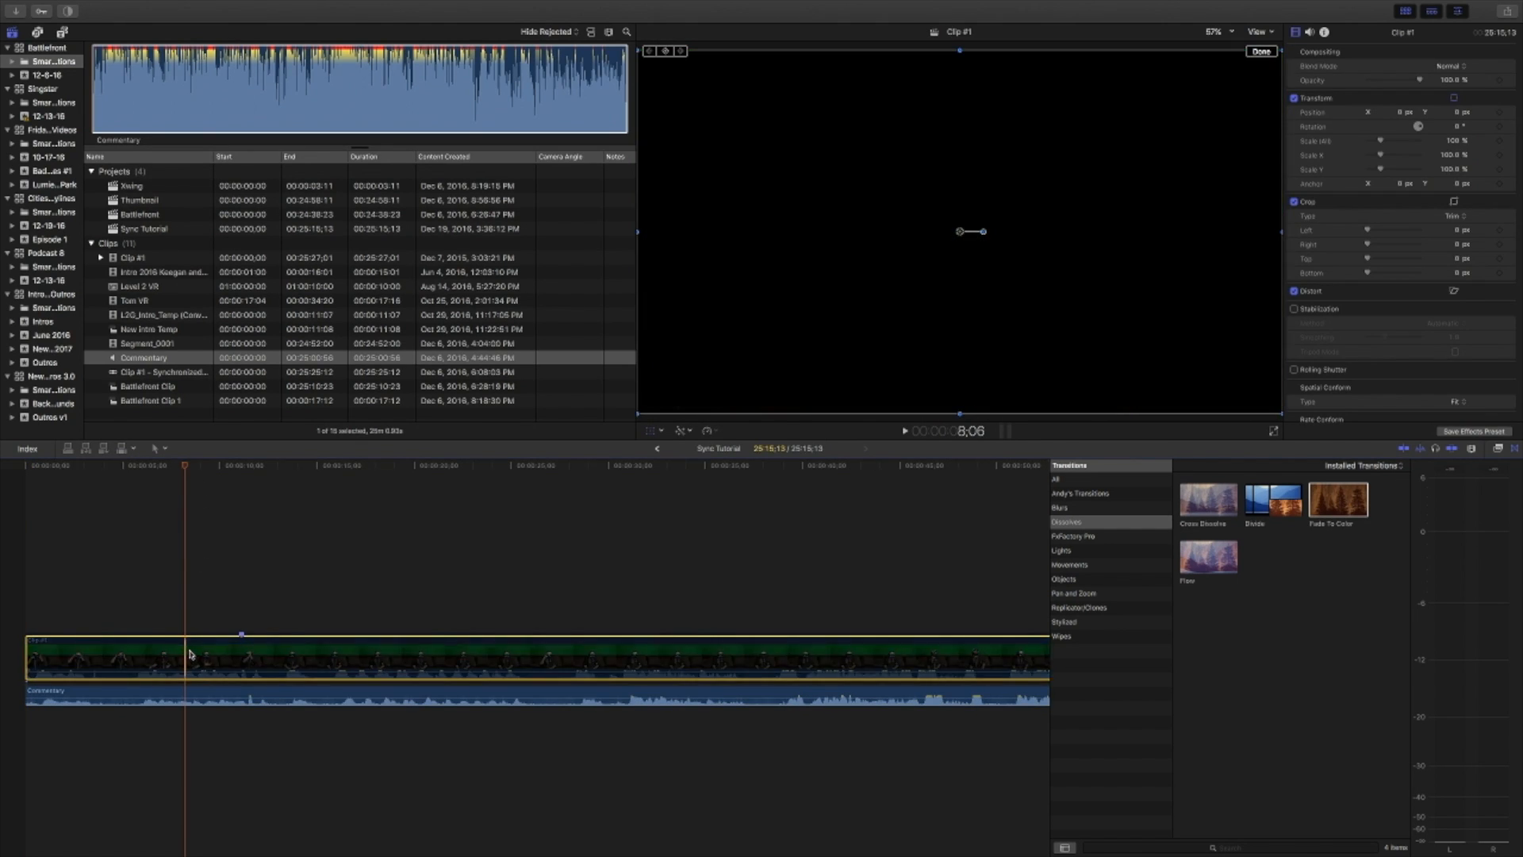
Play the Commentary audio alone around the 11-second mark to locate its clap.
key("space")
left_click(240, 475)
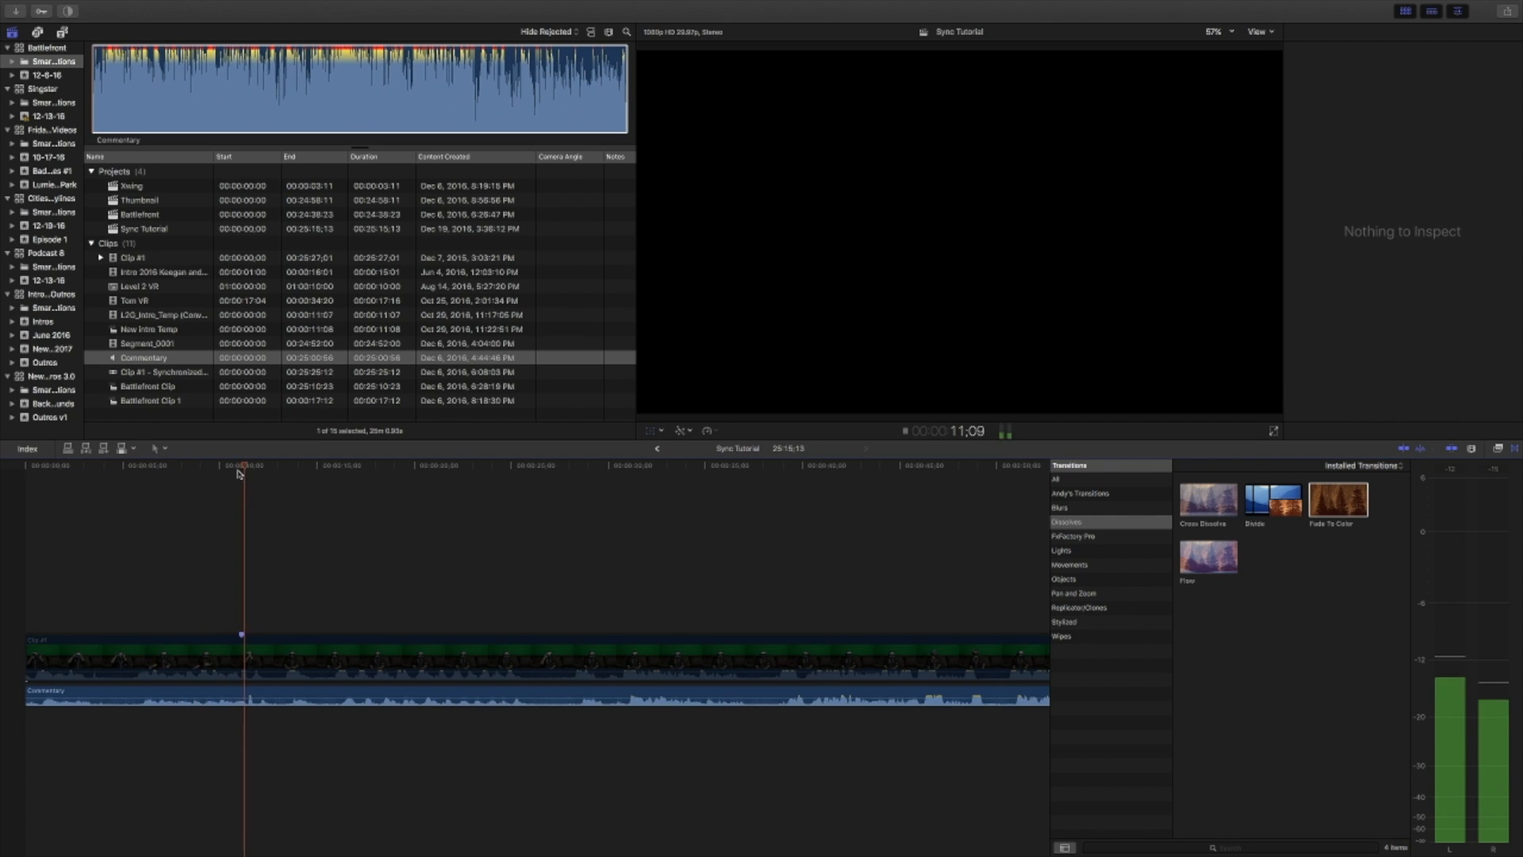
key("space")
left_click(242, 473)
left_click_drag(242, 474, 250, 470)
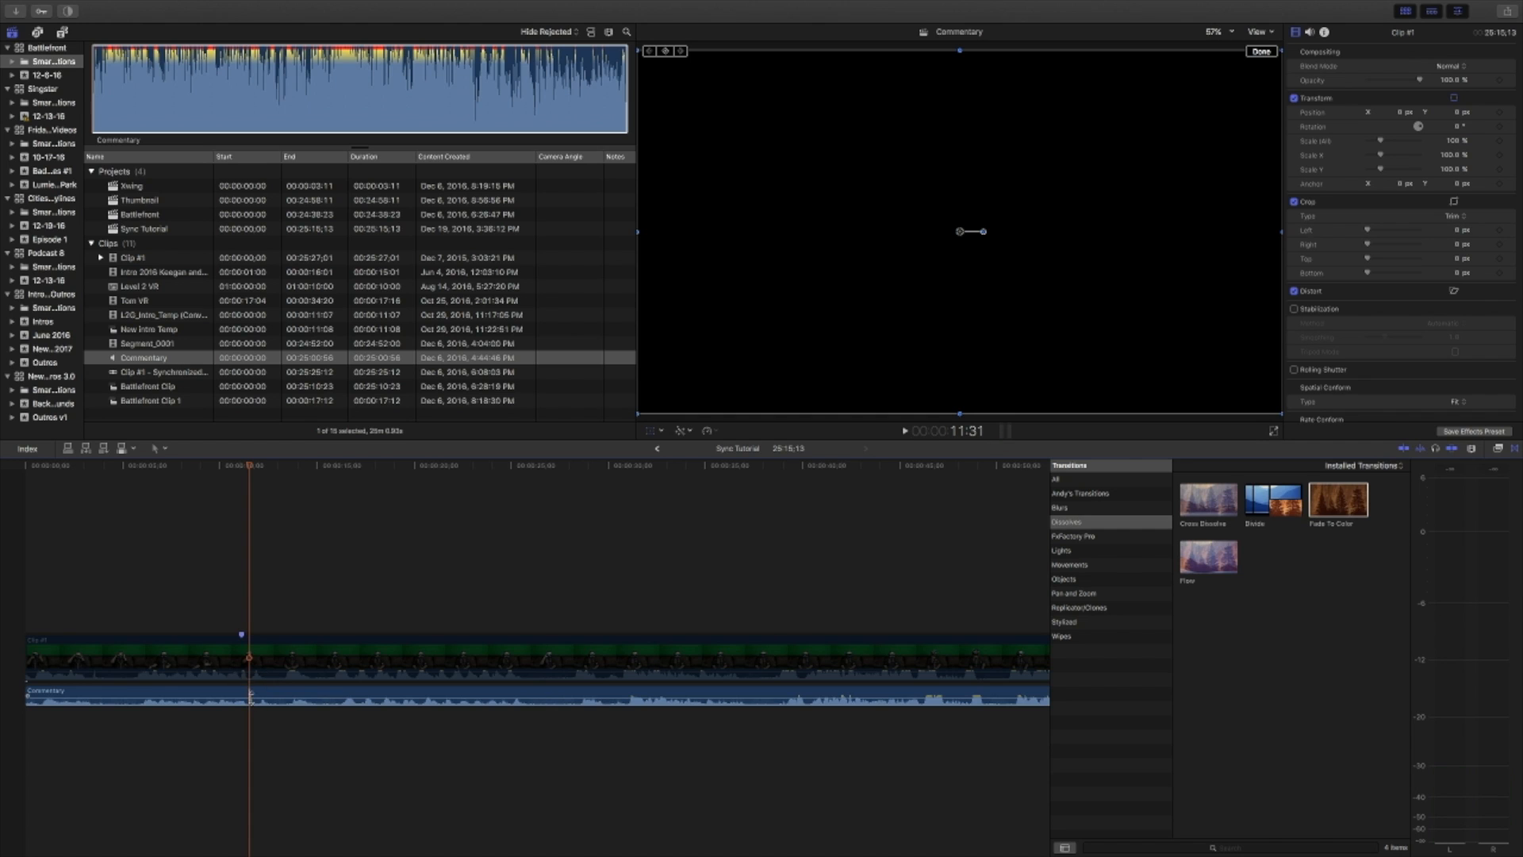
Re-enable Clip #1 and play both tracks closely around the clap to compare their waveform peaks.
key("super+equal")
key("super+equal")
key("super+equal")
key("super+equal")
scroll(252, 702, "left", 4)
left_click(299, 512)
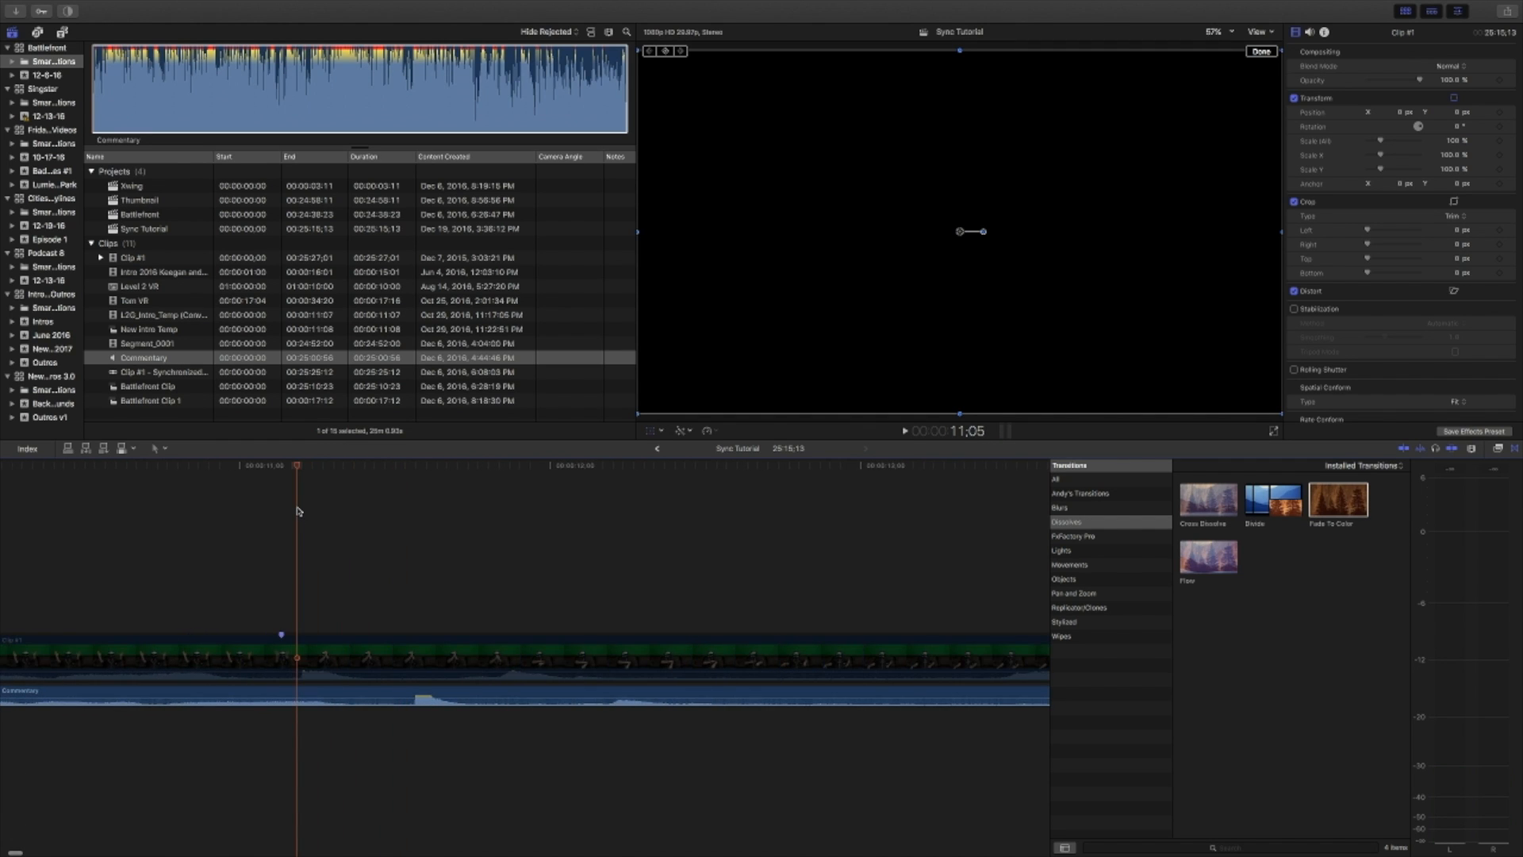
key("space")
key("space")
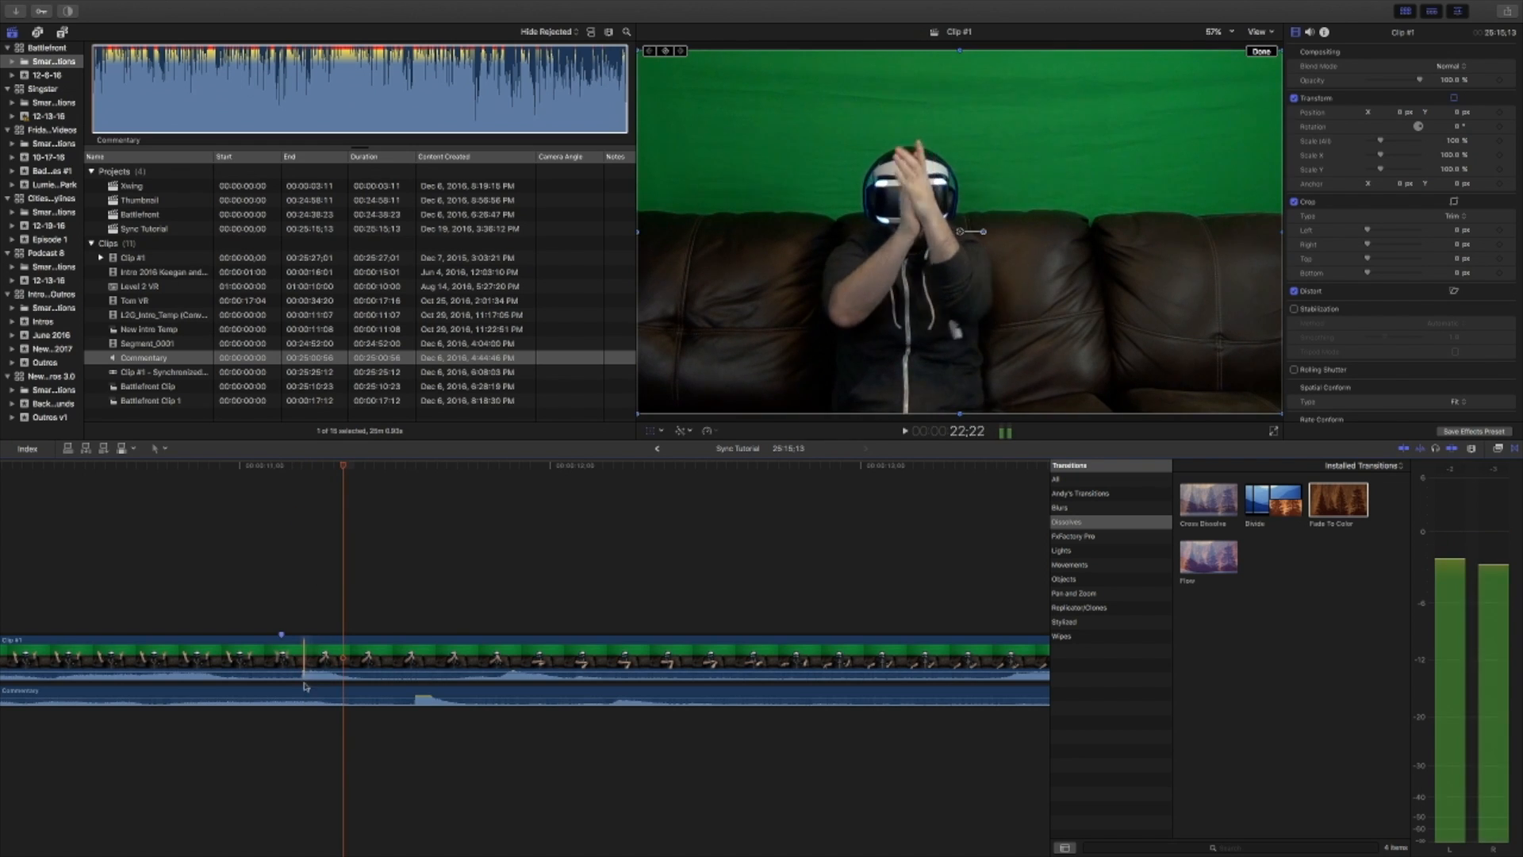
Trim about 1.5 seconds off the start of the Commentary clip in the timeline.
scroll(254, 618, "left", 10)
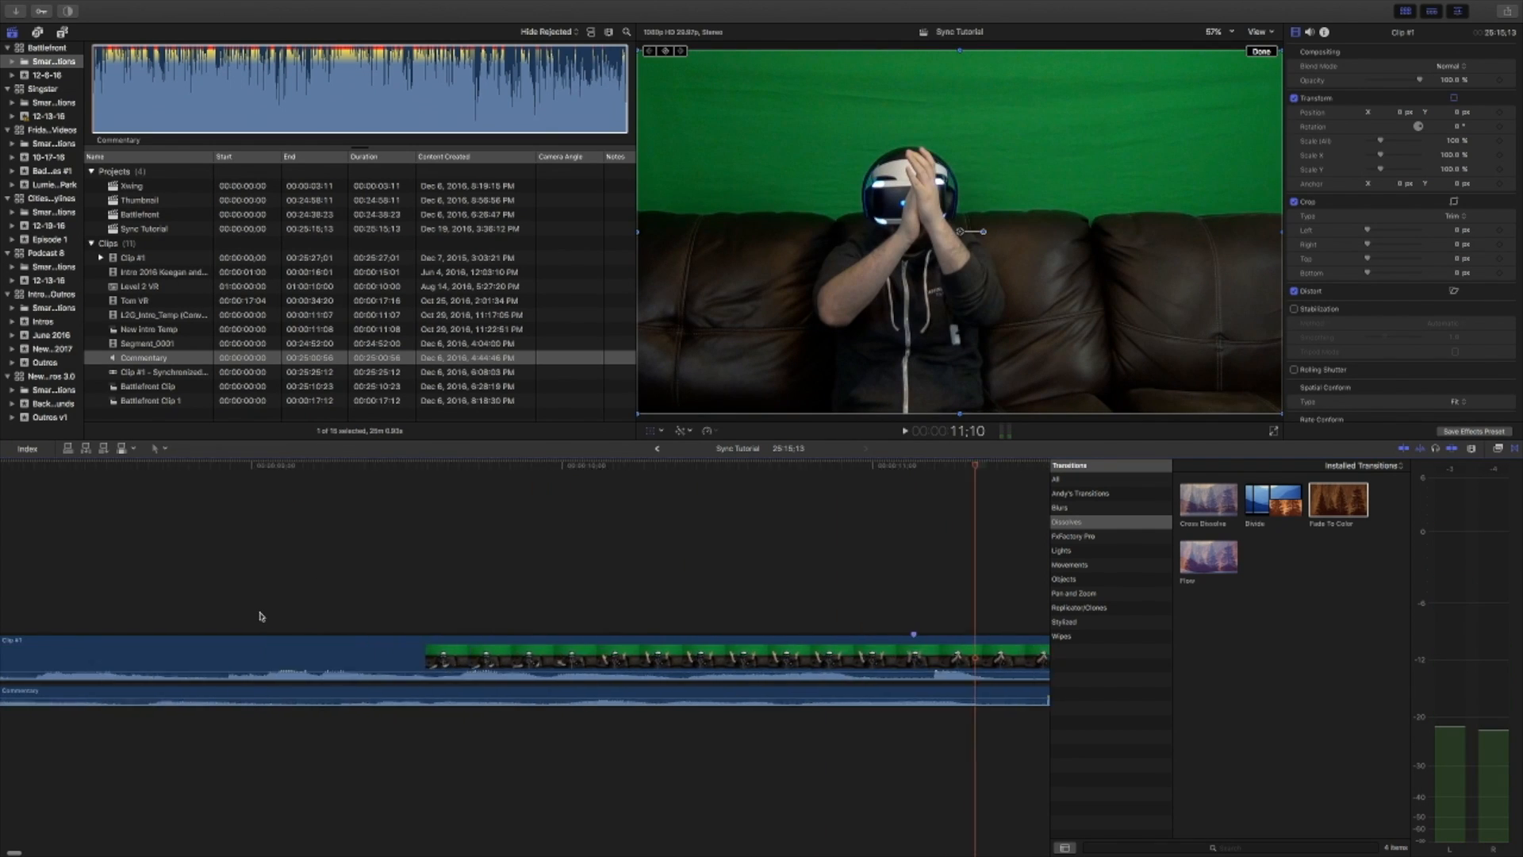
left_click_drag(108, 695, 550, 673)
scroll(588, 579, "right", 10)
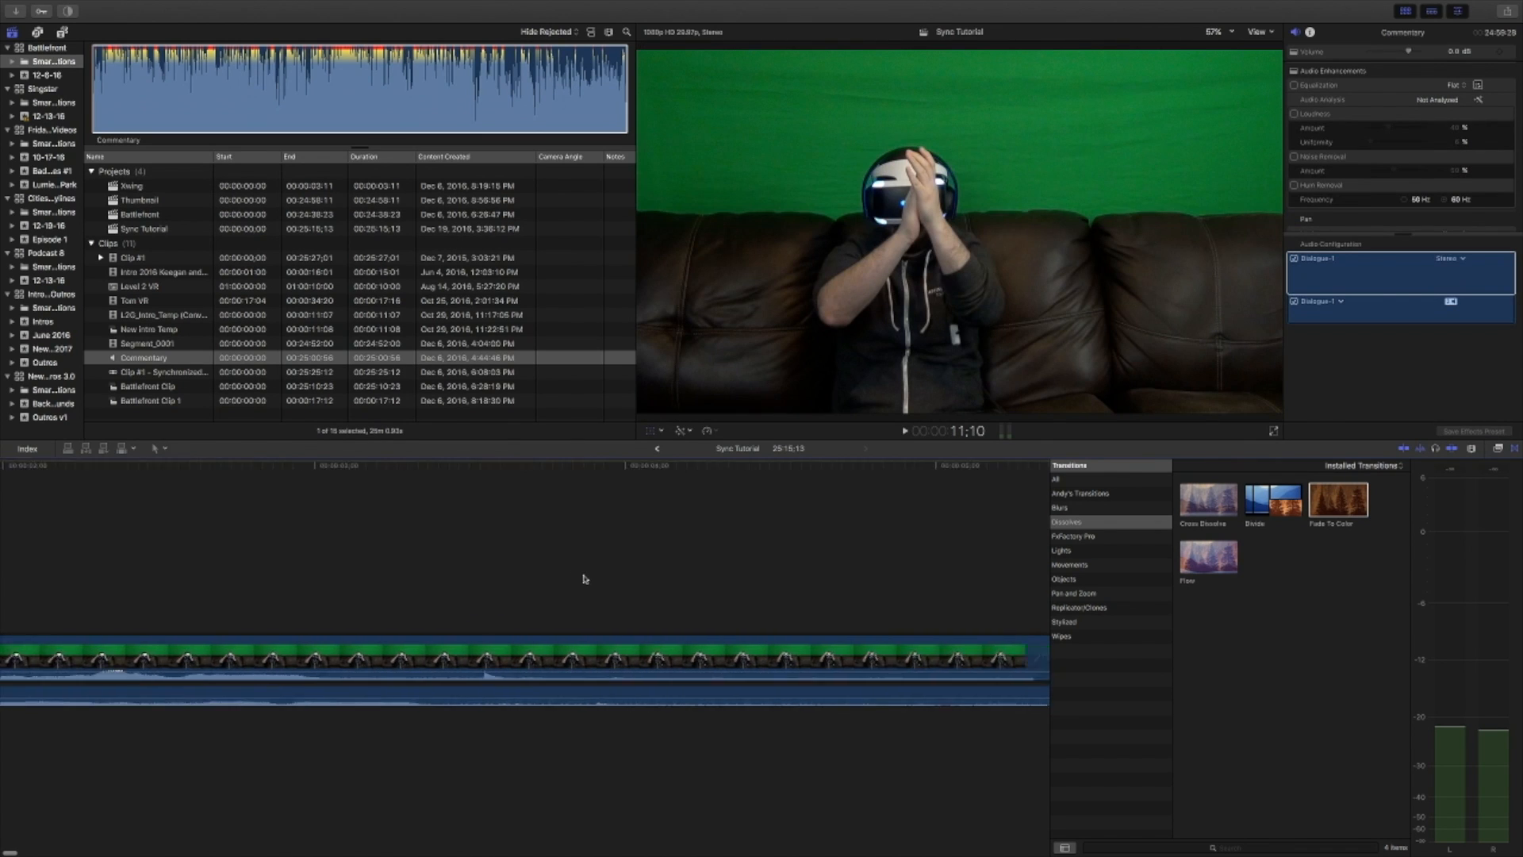
scroll(553, 577, "right", 2)
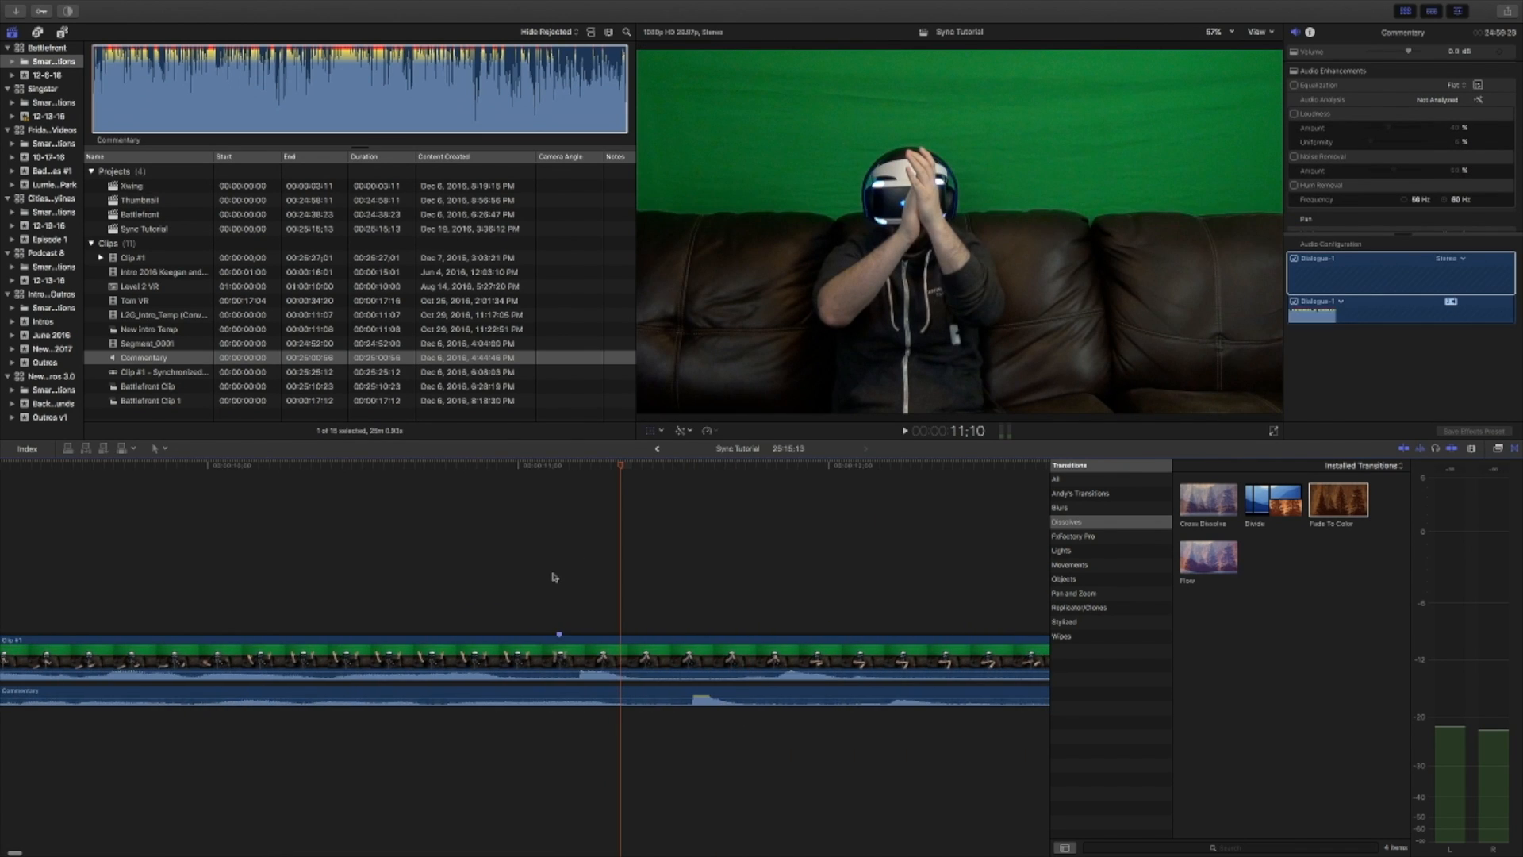
Delete the existing marker on Clip #1 and add a new one at the clap, at 11;06.
double_click(559, 637)
left_click(624, 608)
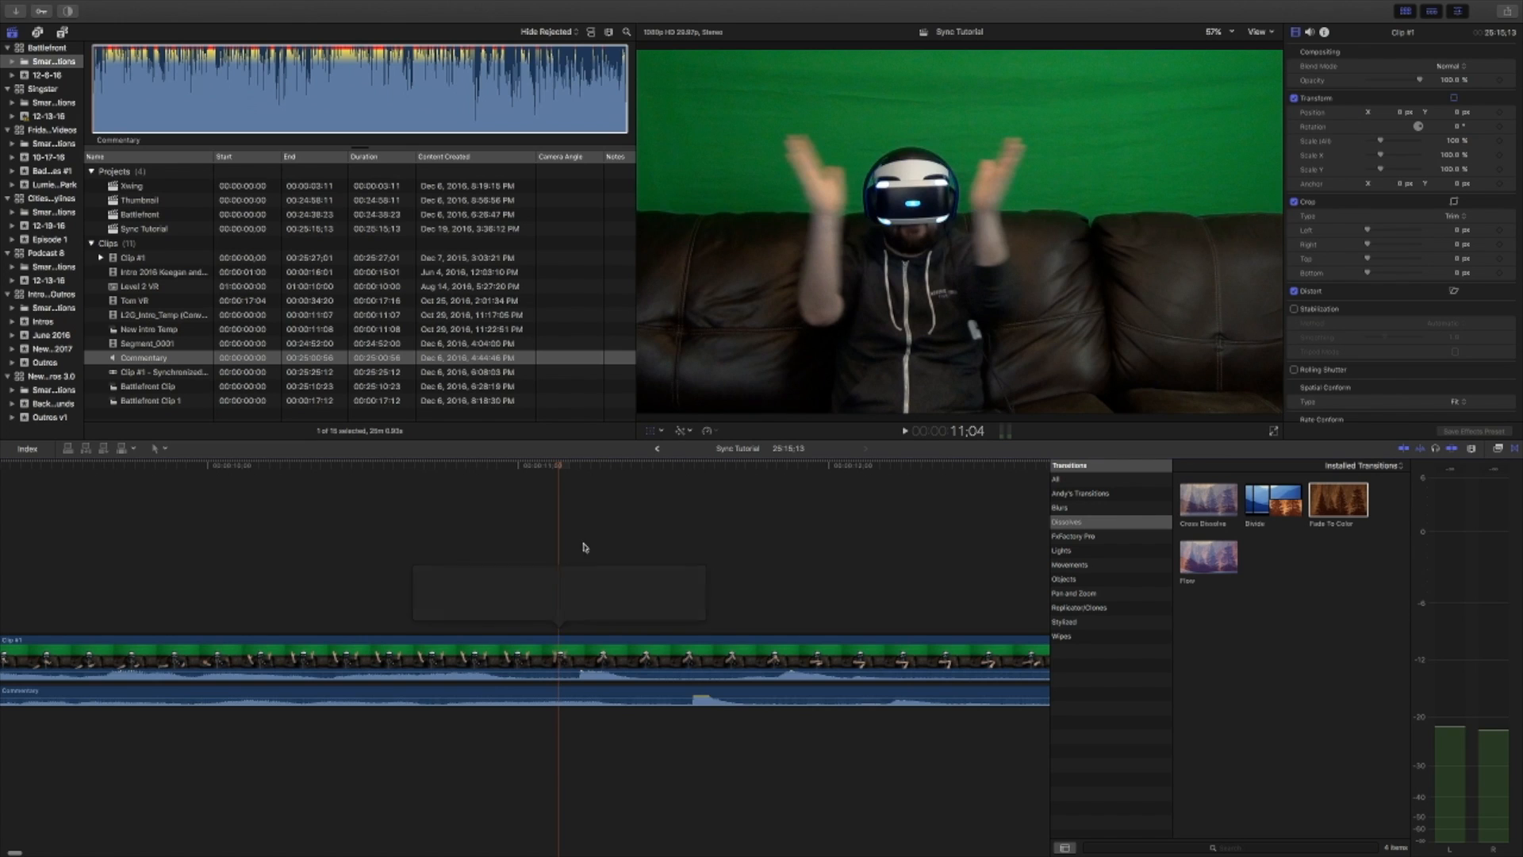
left_click(597, 659)
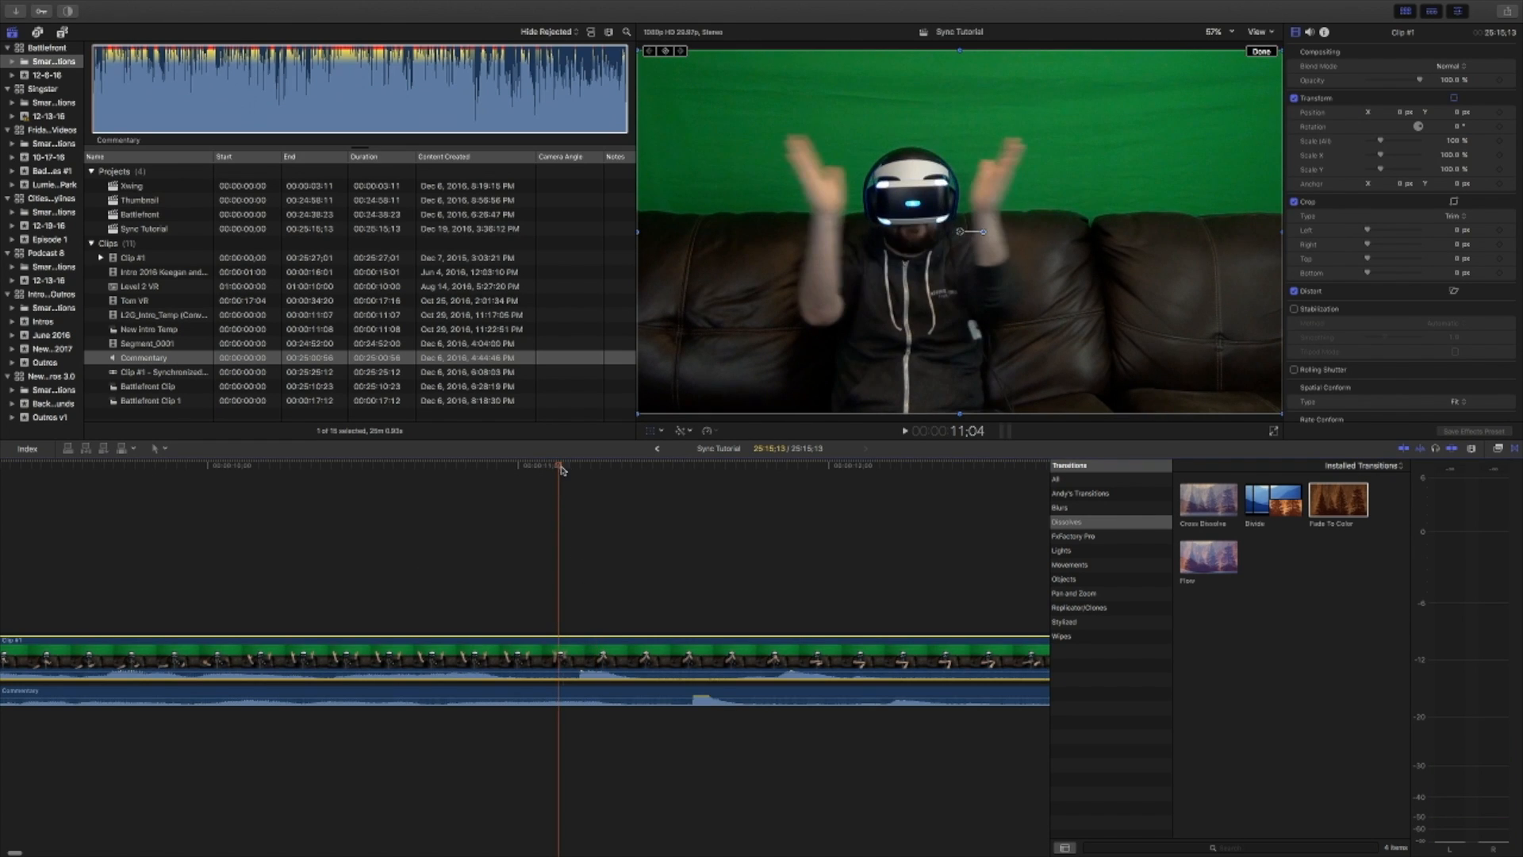
left_click_drag(560, 470, 584, 471)
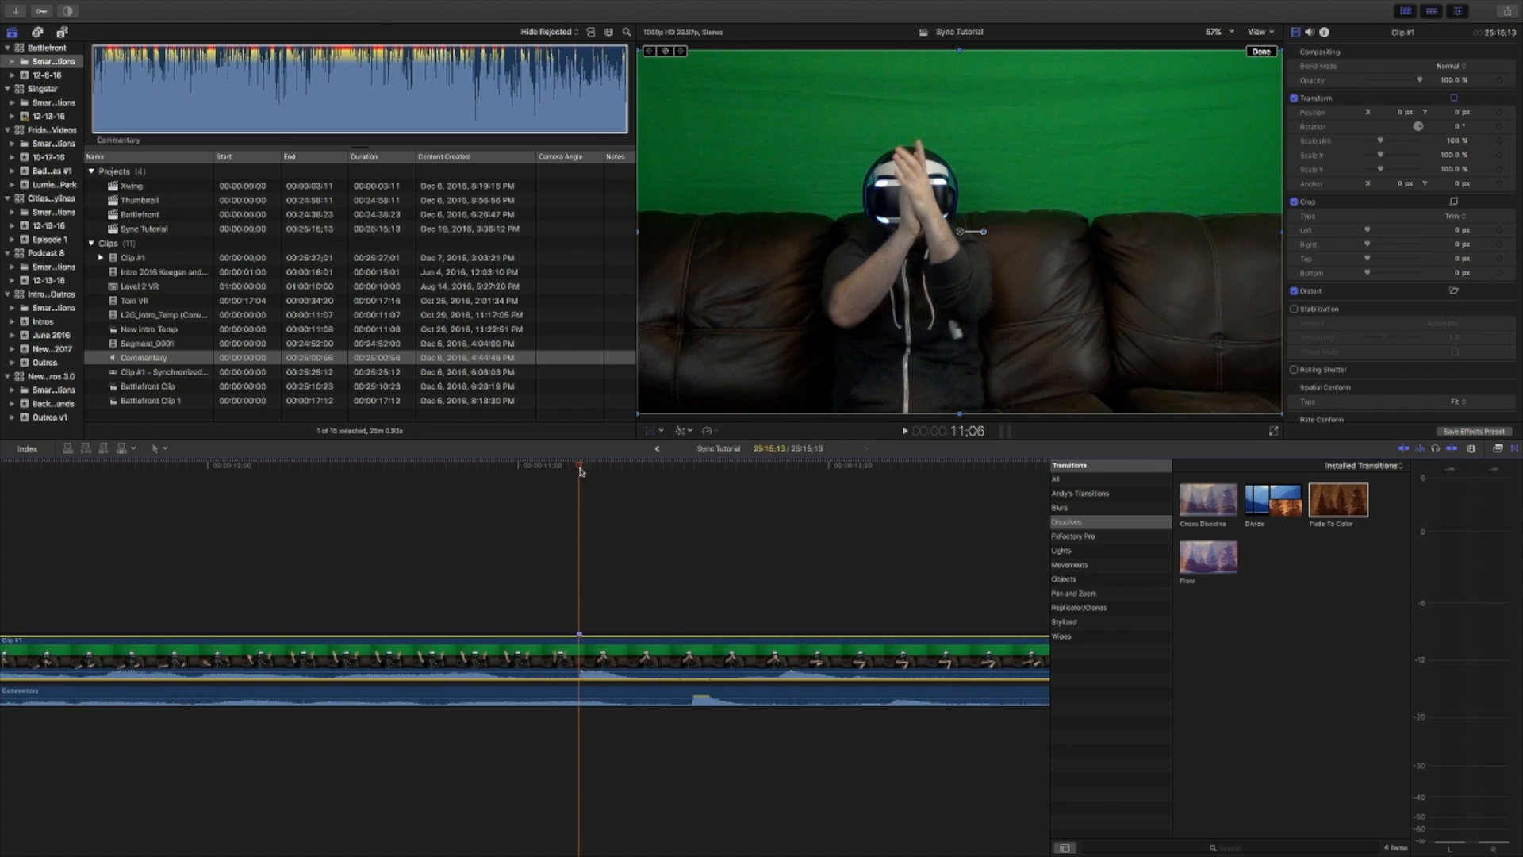
Add a marker to the Commentary clip at the start of its clap peak, at 11;16.
left_click(625, 695)
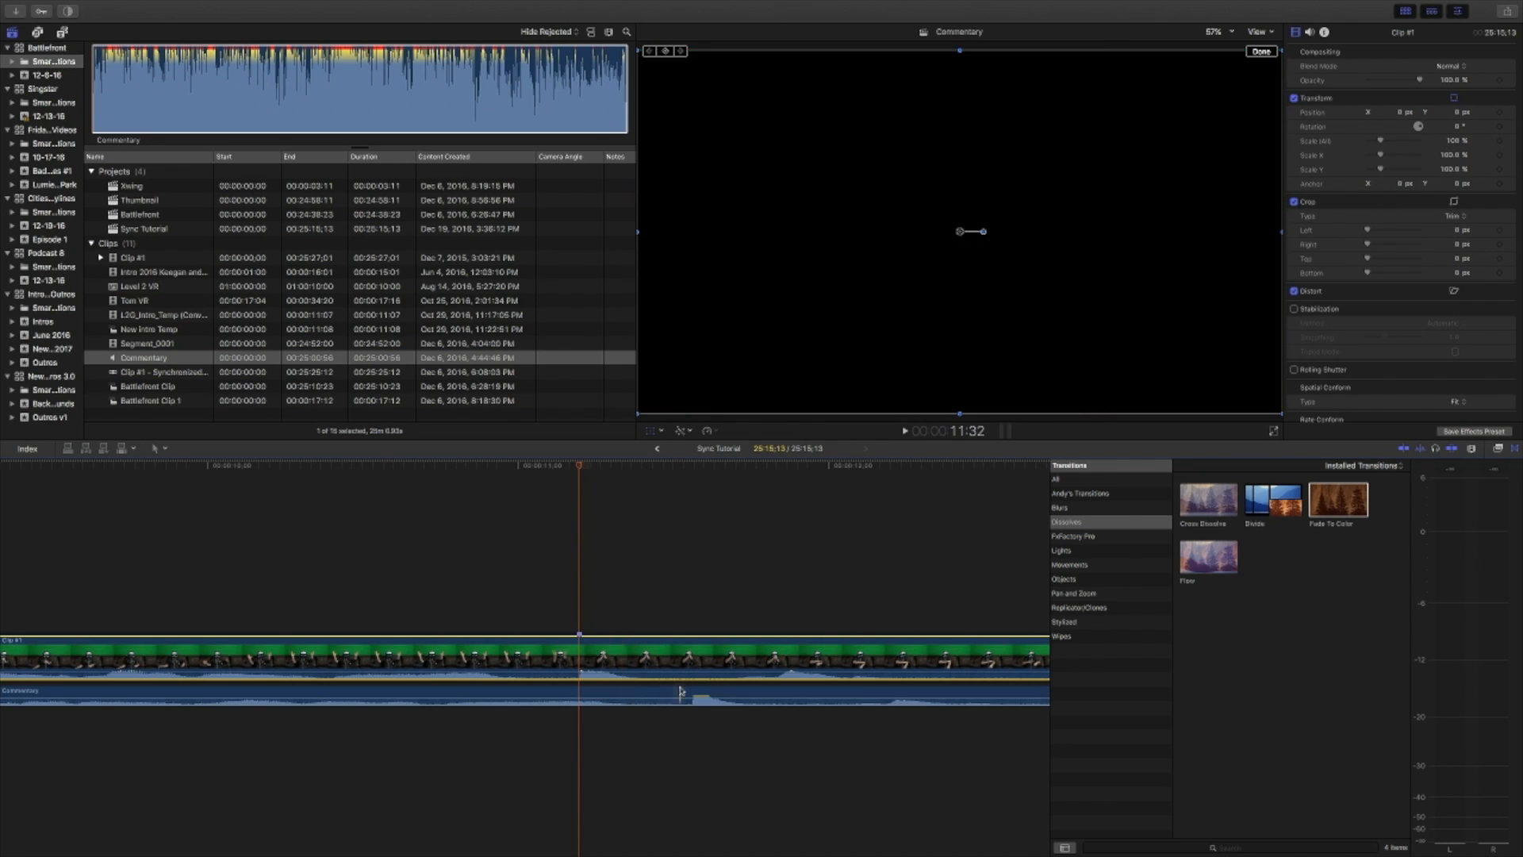
left_click(591, 467)
left_click_drag(598, 468, 689, 476)
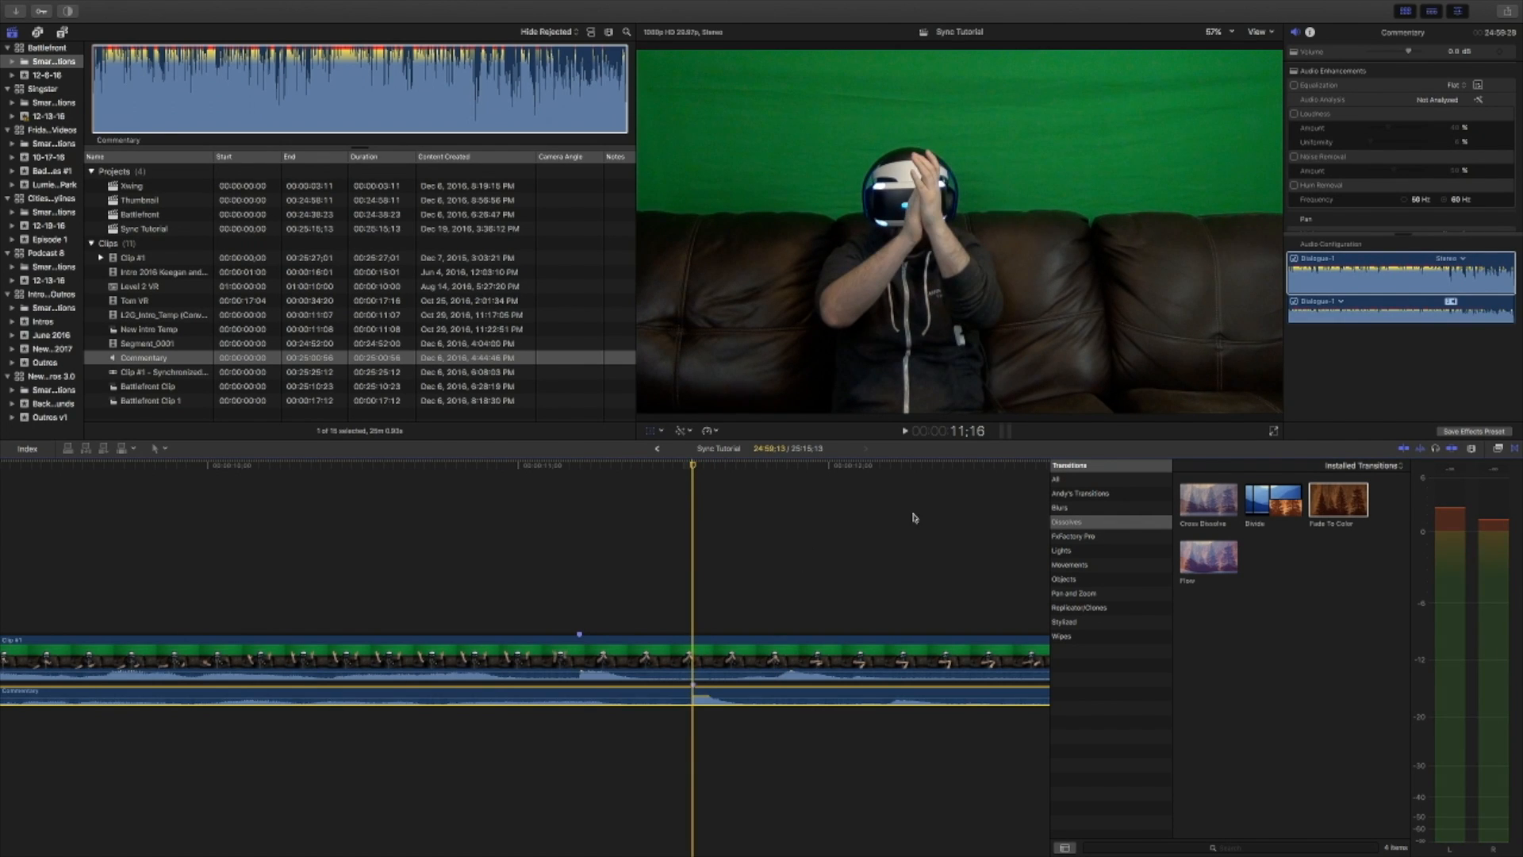
Move the Commentary clip earlier so its clap marker lines up with Clip #1's marker, and play back the sync.
left_click_drag(728, 696, 614, 692)
left_click(535, 468)
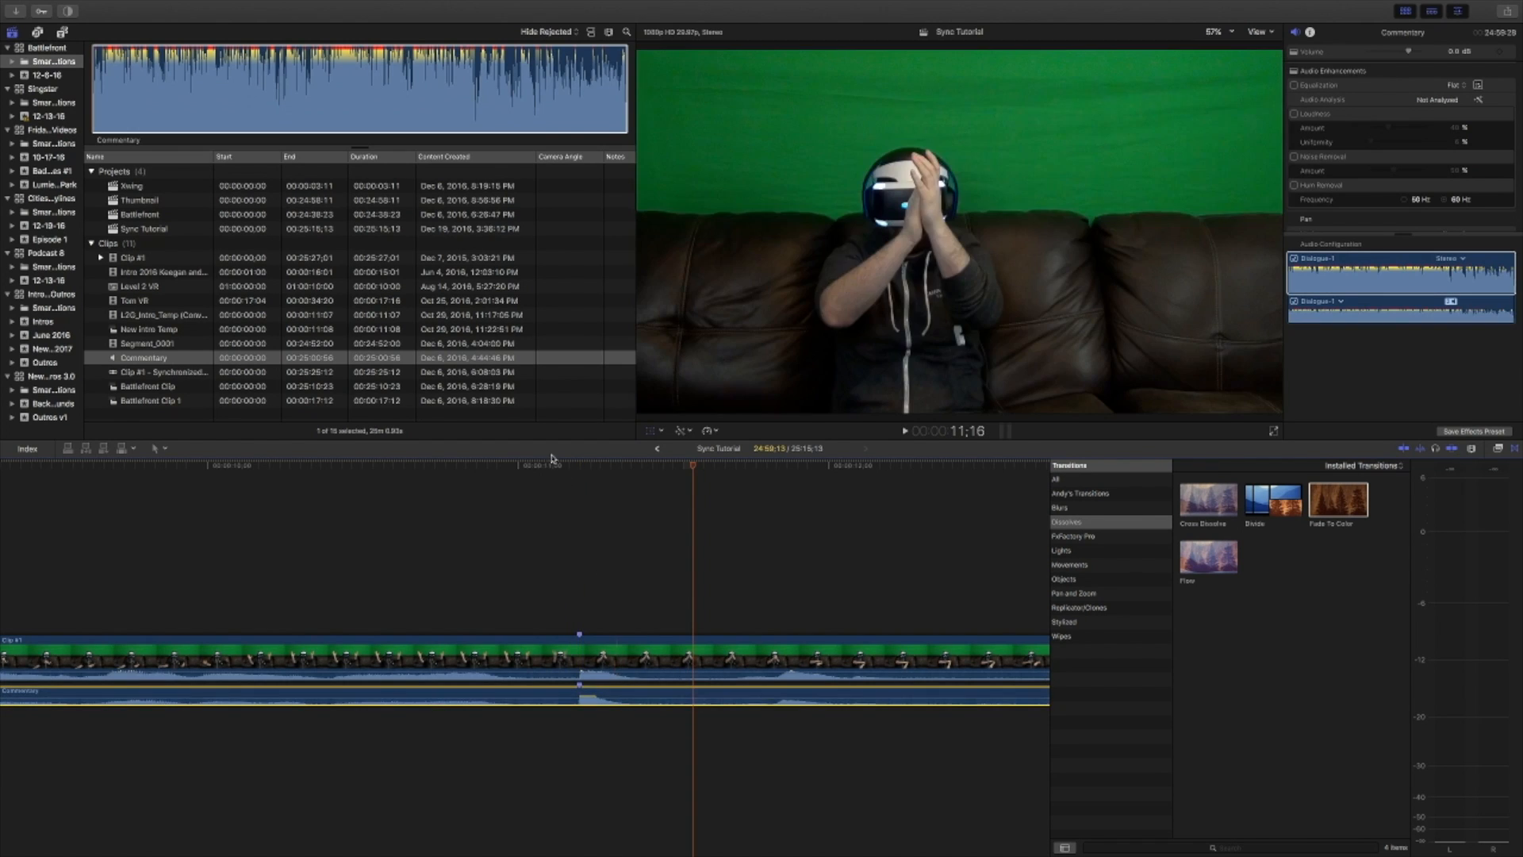
key("space")
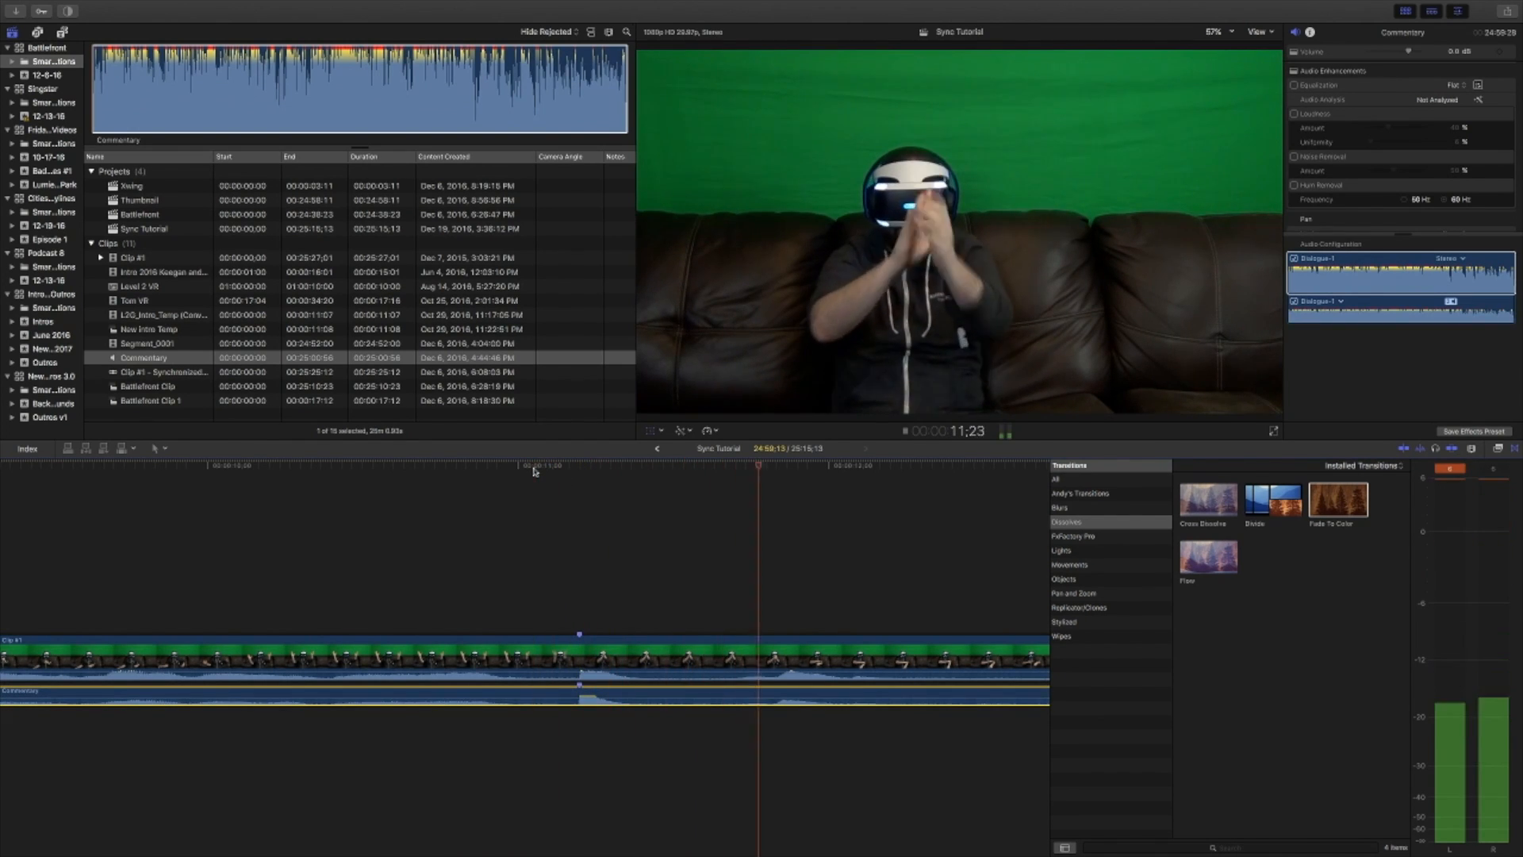
key("space")
scroll(362, 503, "left", 2)
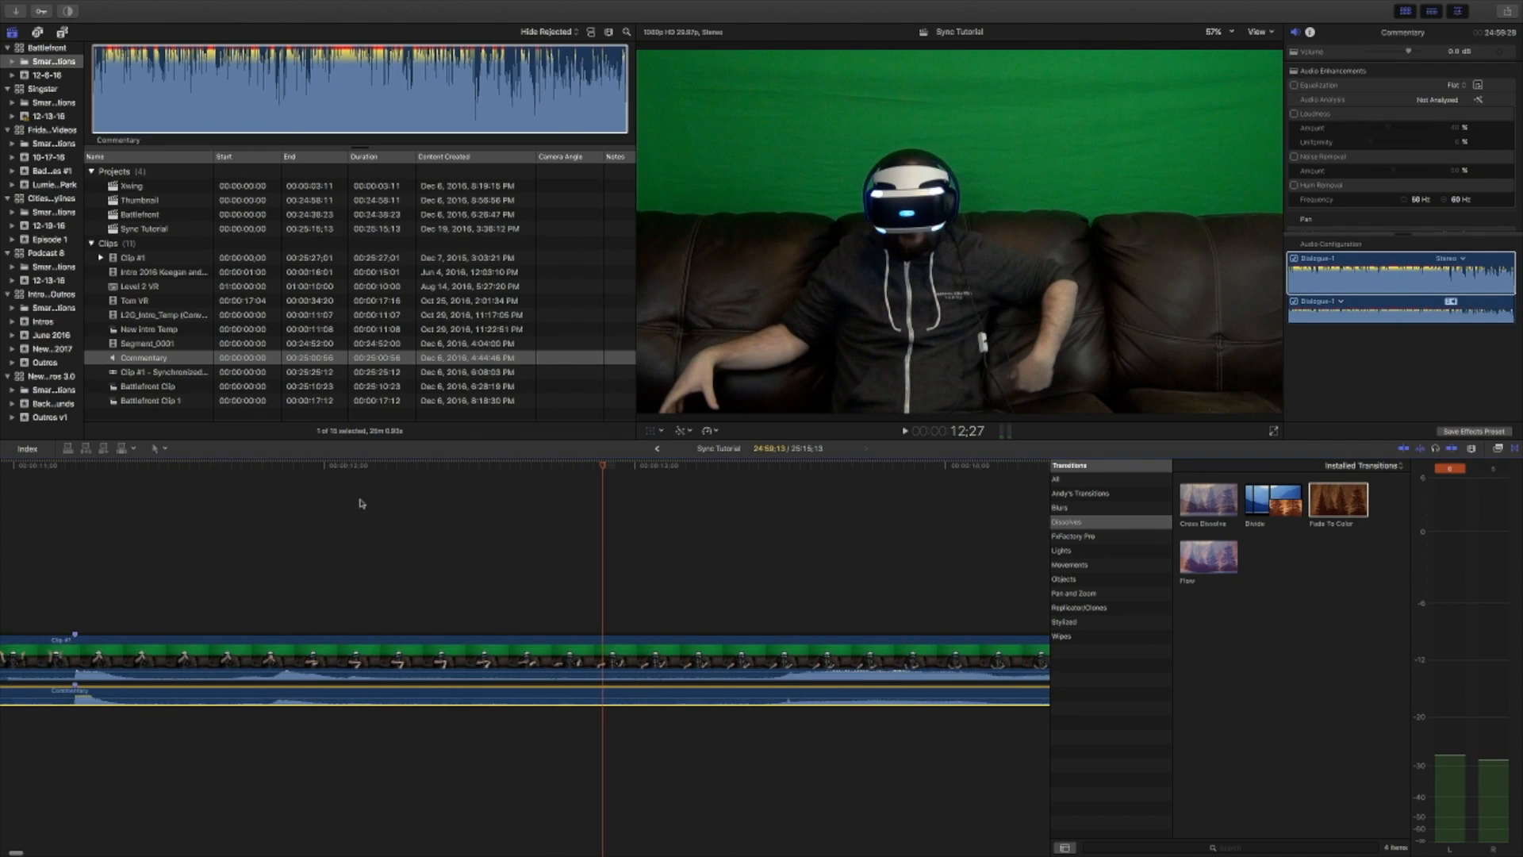
Play the synced timeline from the clap at 11;06 and disable the Commentary clip's Dialogue-1 audio.
key("shift+z")
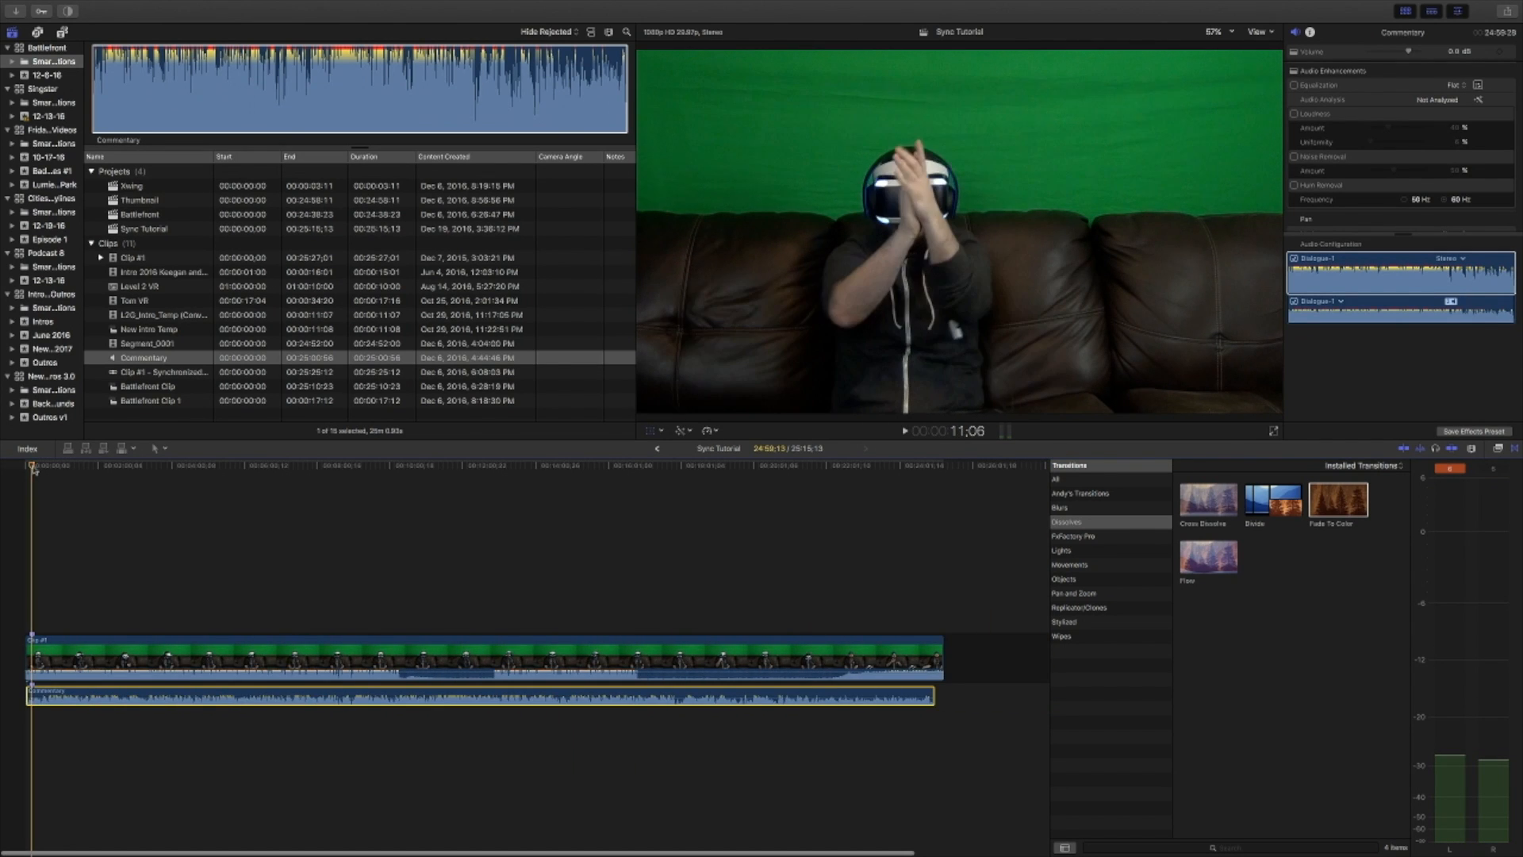
key("space")
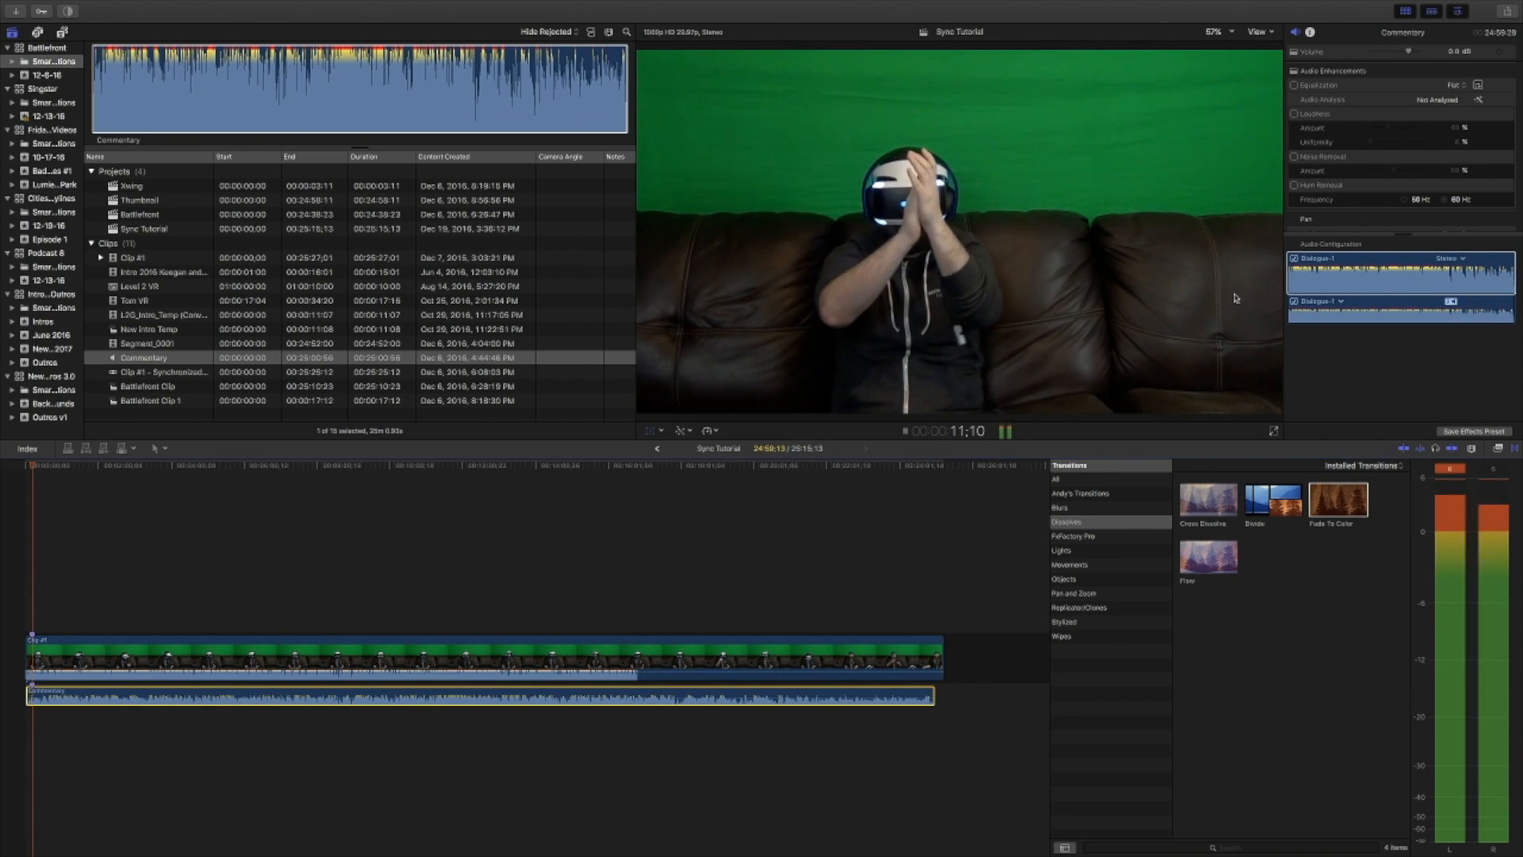
left_click(1294, 302)
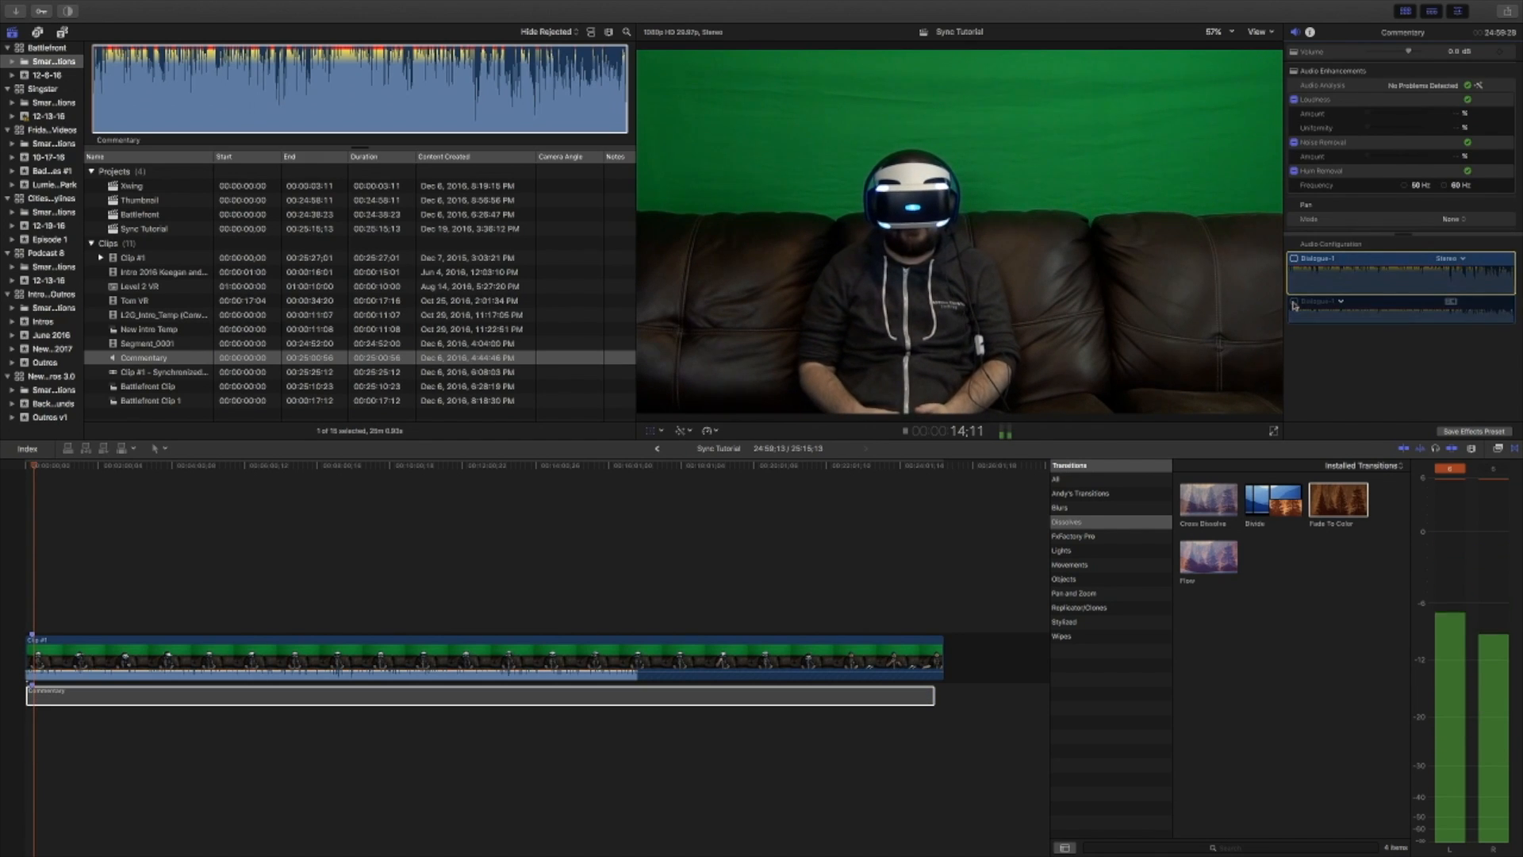
Switch the Commentary clip's Dialogue audio on and off during playback to compare the sound, leaving it enabled and playback stopped.
left_click(1295, 303)
left_click(1295, 259)
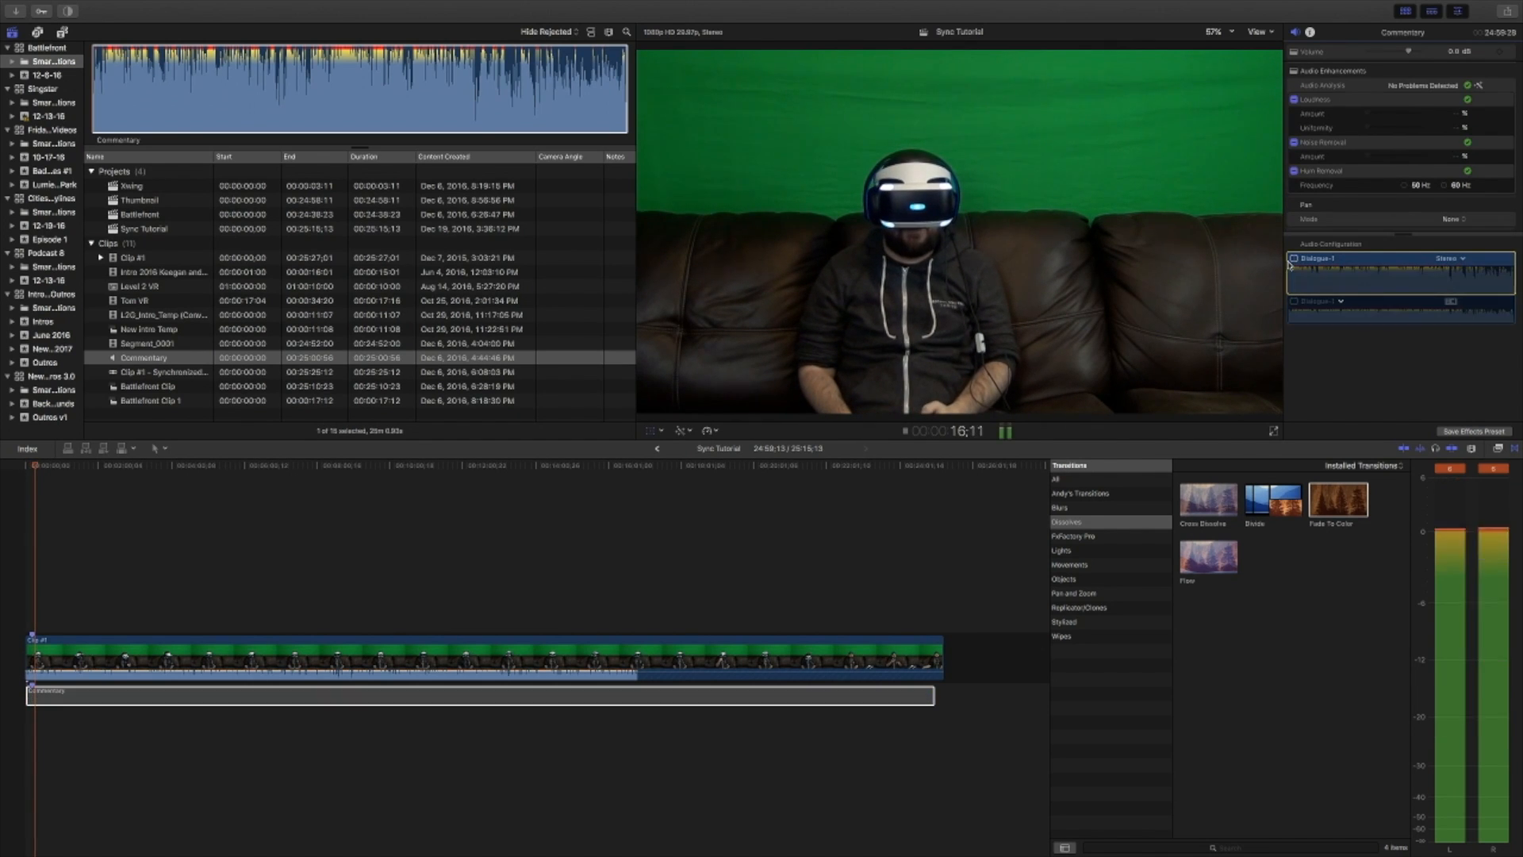
left_click(1294, 259)
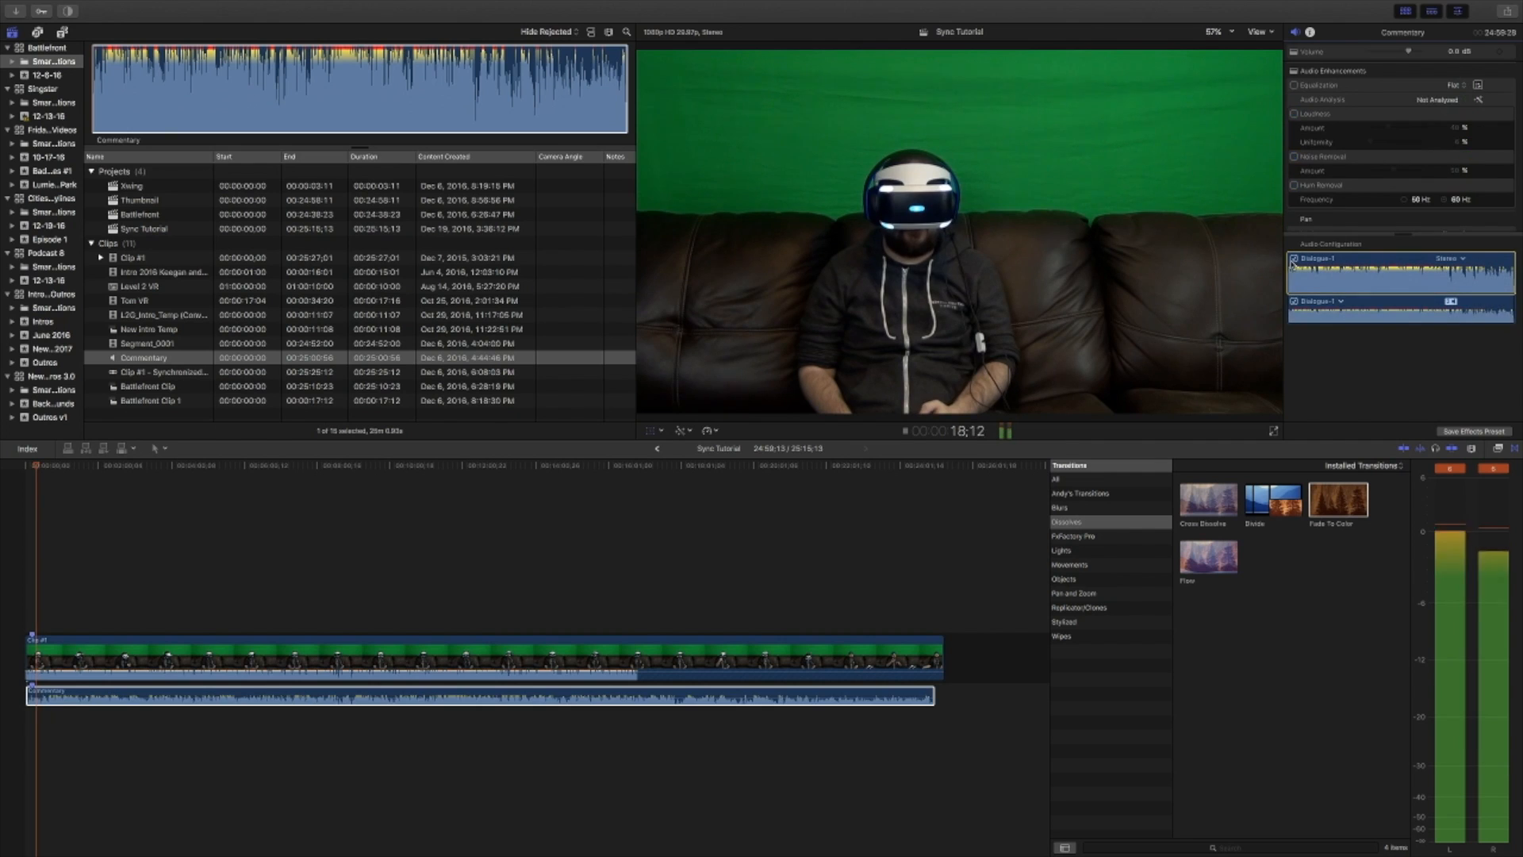
left_click(1293, 259)
left_click(1295, 260)
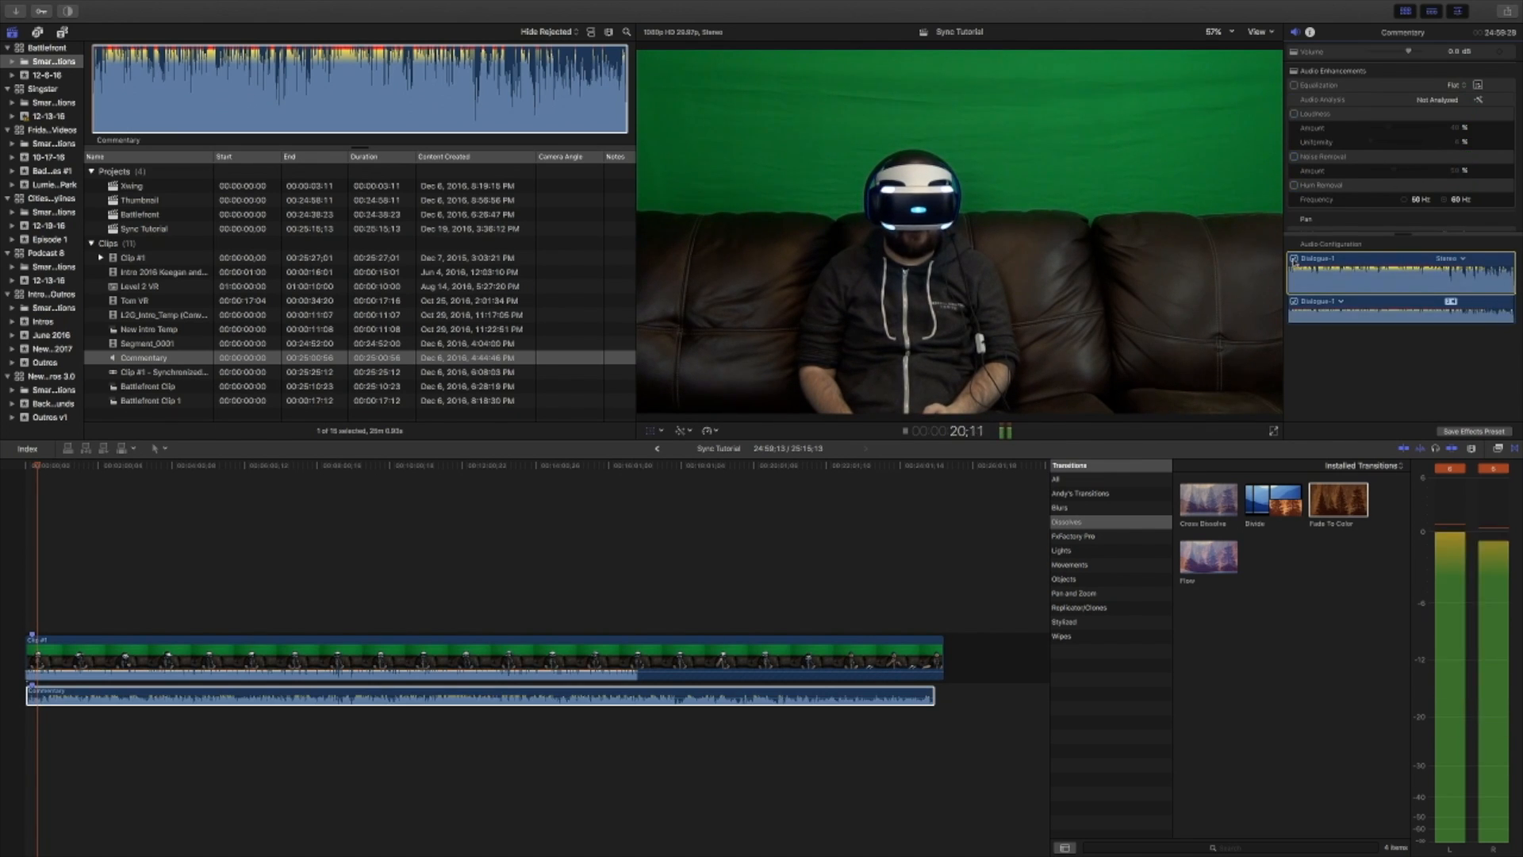
left_click(1294, 303)
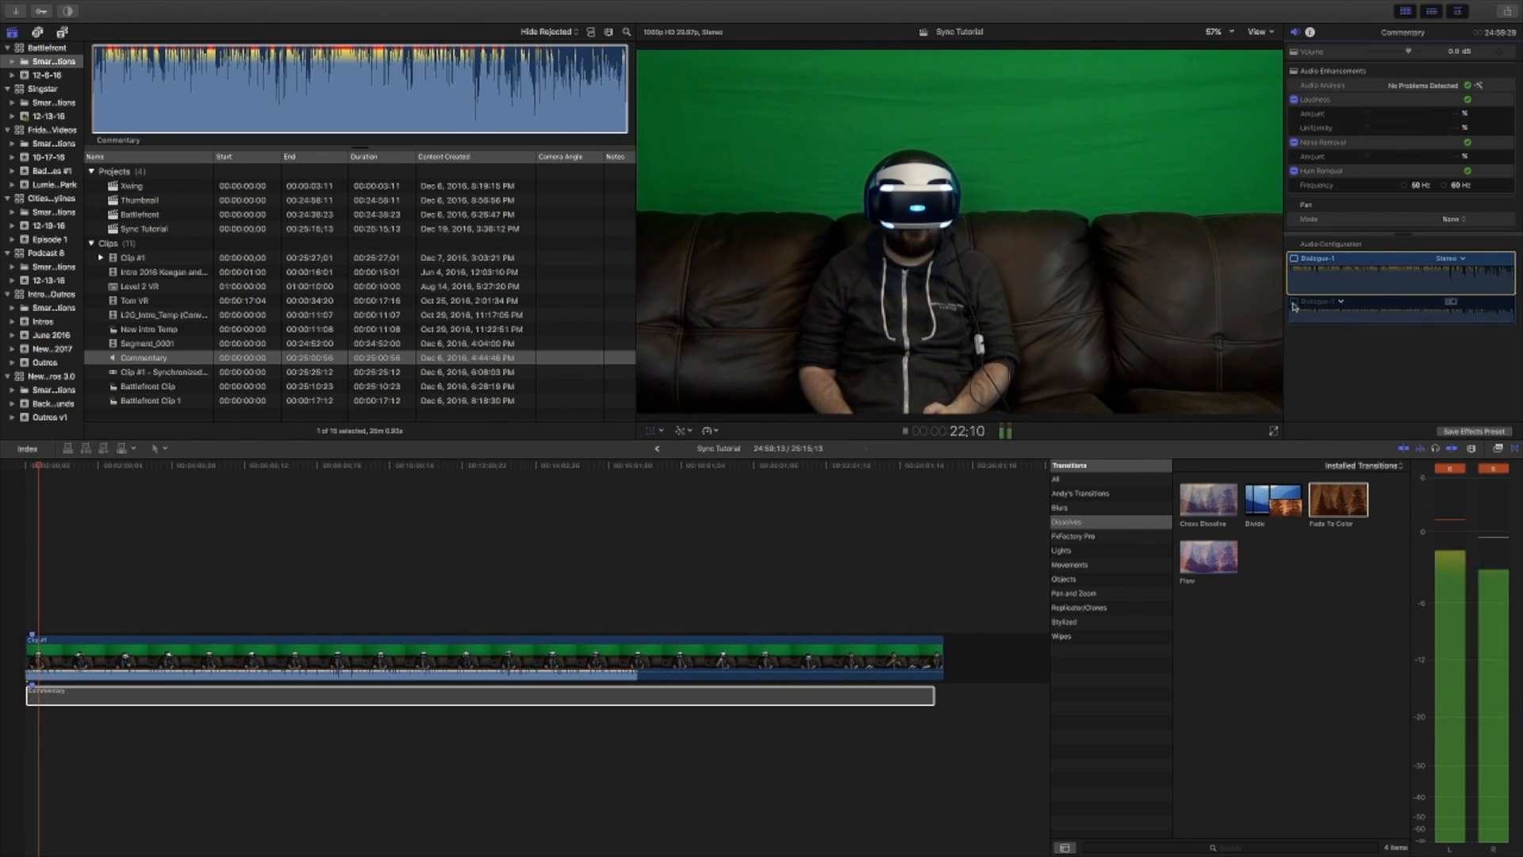
left_click(1295, 303)
key("space")
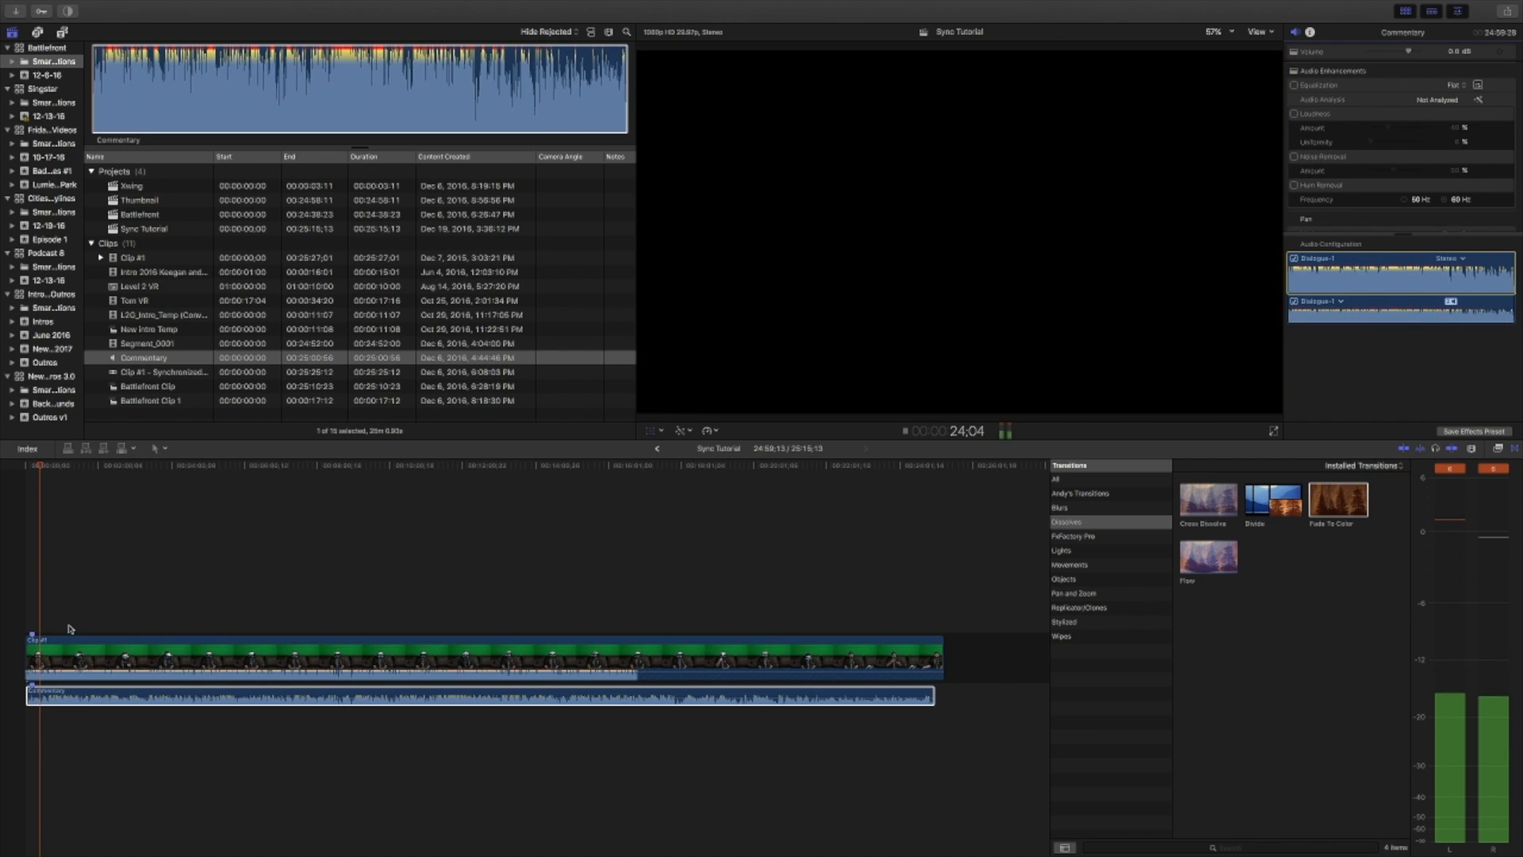
Play the timeline from the clap at 11;06 and disable Clip #1's Dialogue-1 audio.
left_click(41, 652)
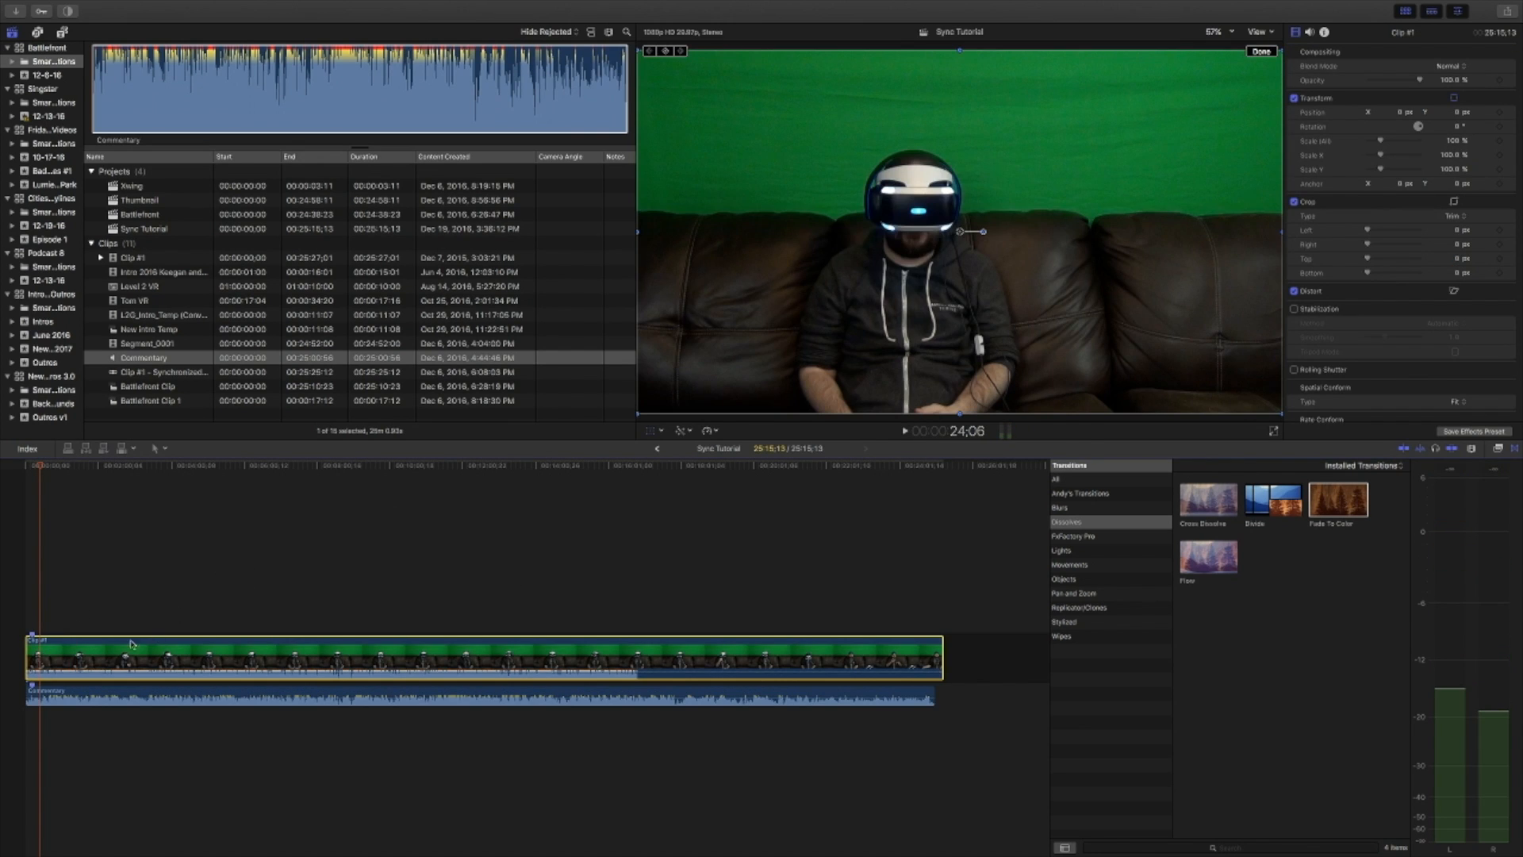
left_click(32, 468)
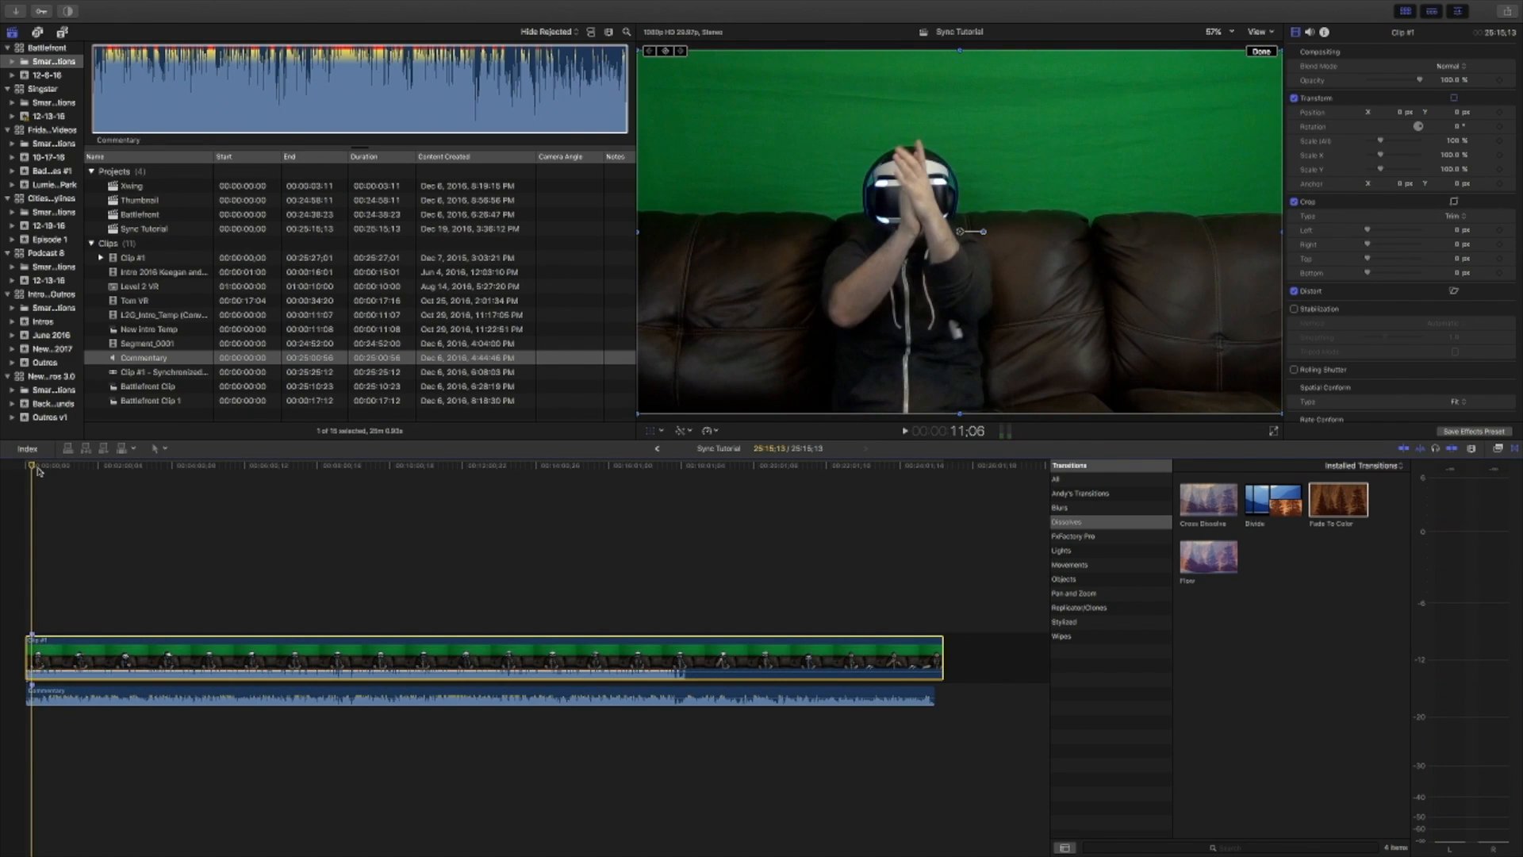
key("space")
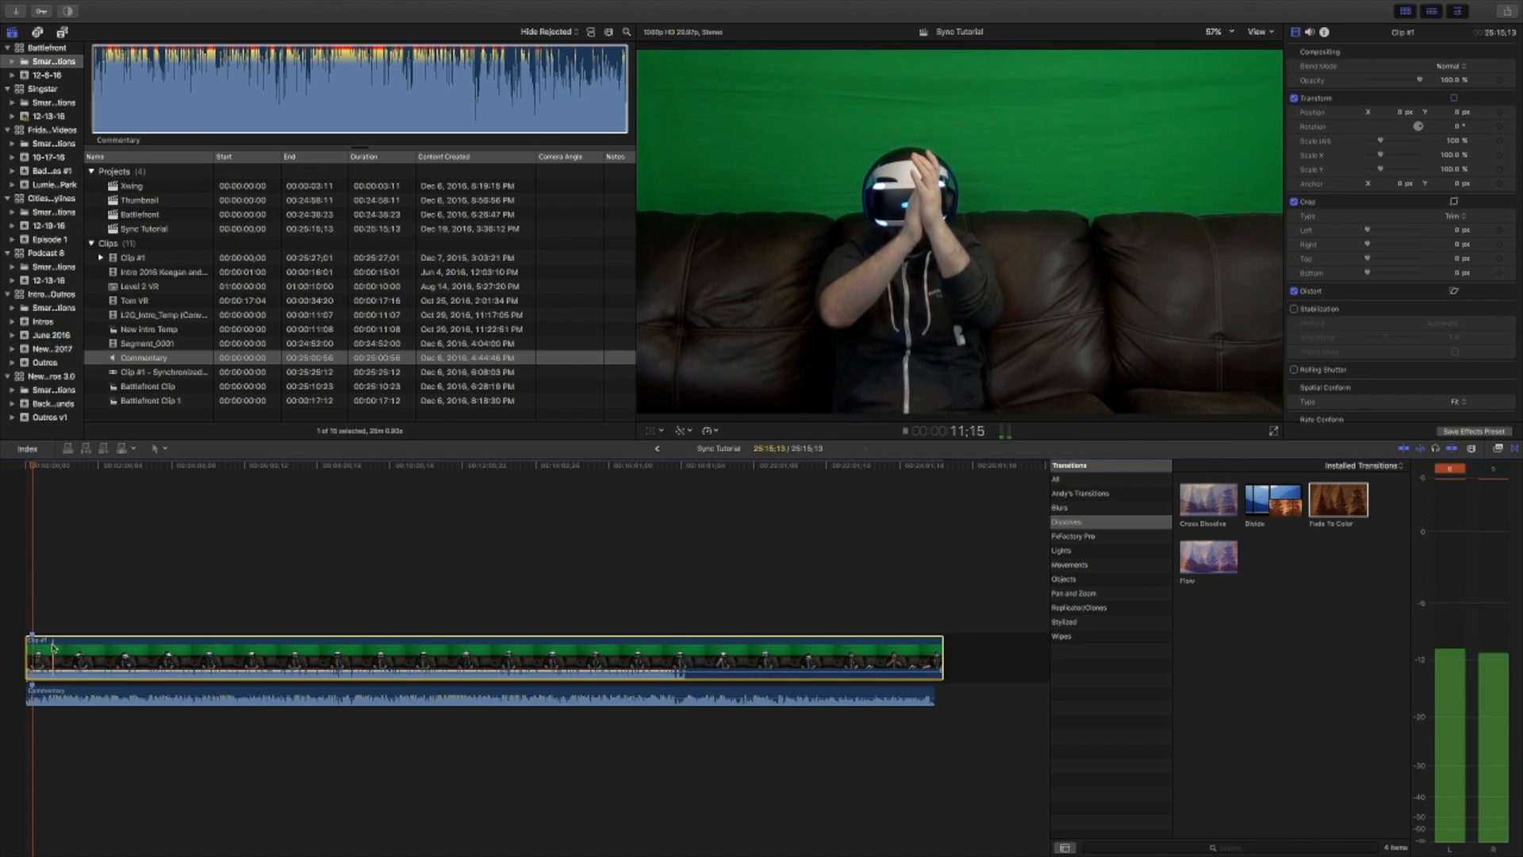
left_click(1310, 31)
left_click(1294, 260)
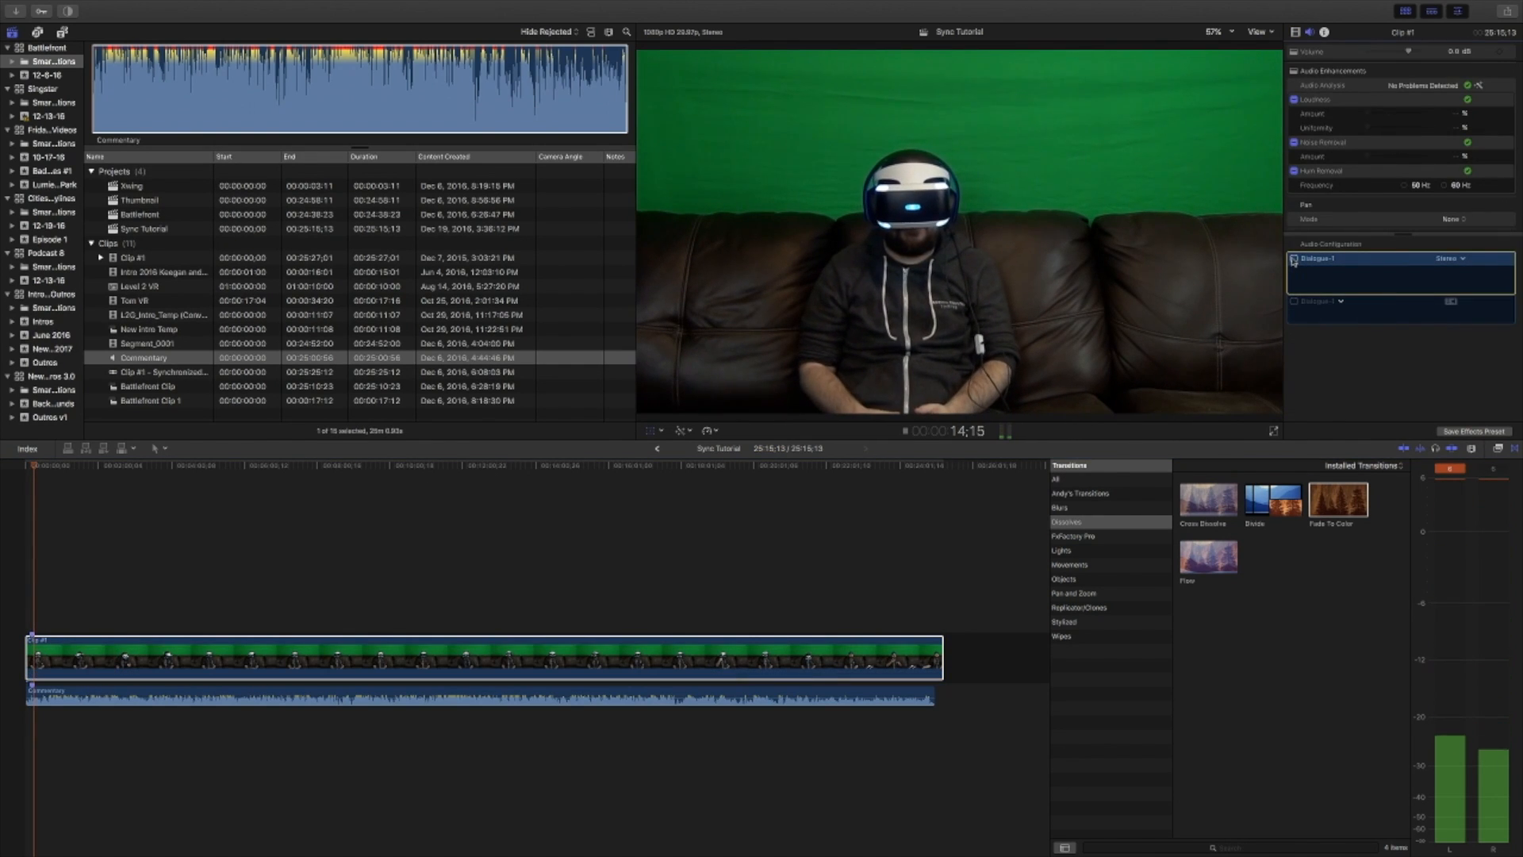
left_click(1294, 259)
left_click(1294, 260)
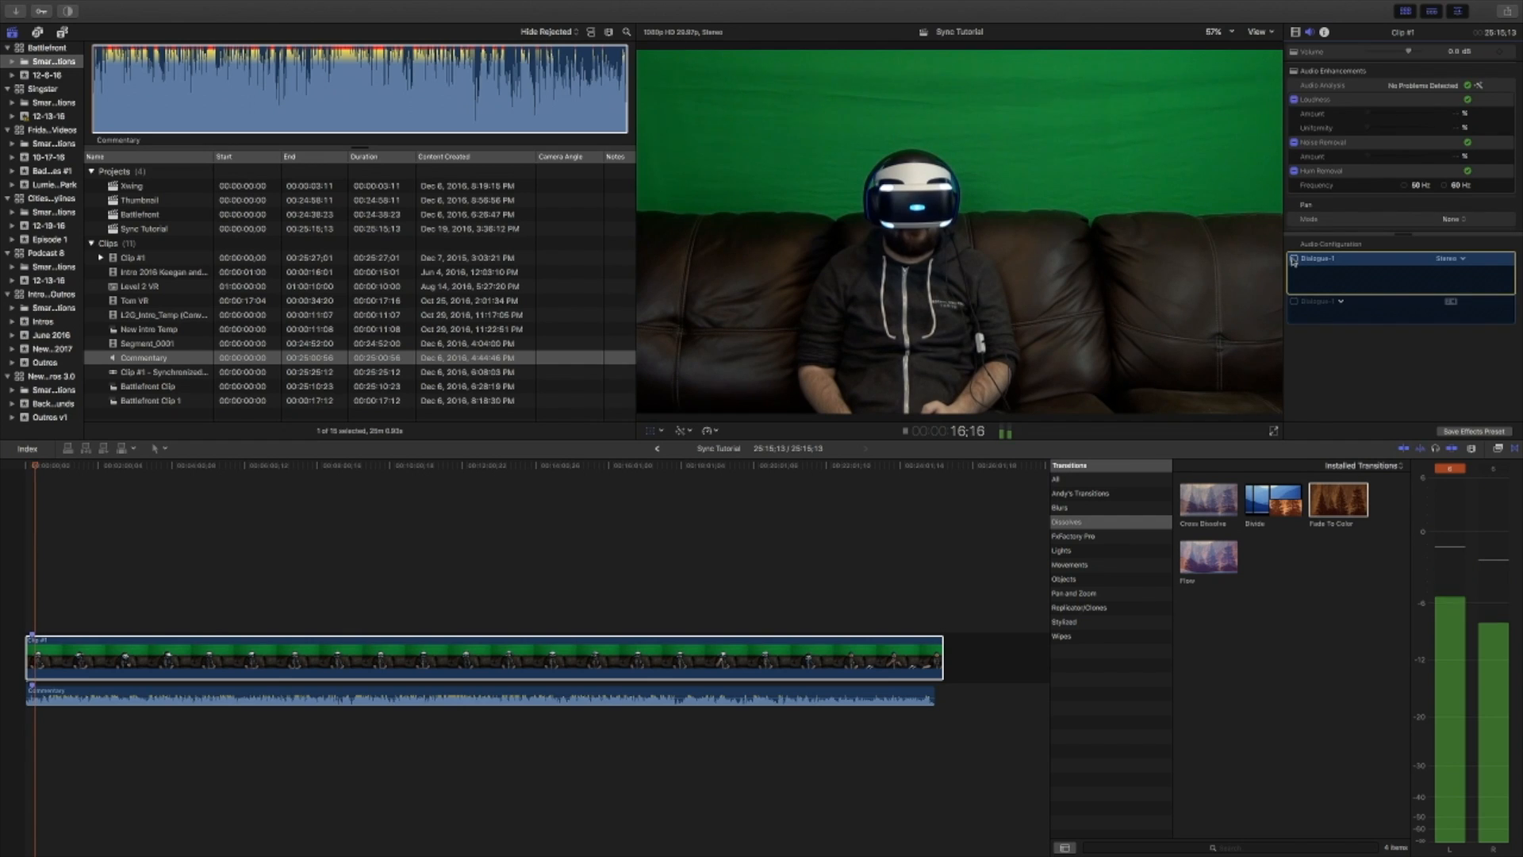
Raise the Commentary clip's volume to 5.0 dB and stop playback.
left_click(157, 692)
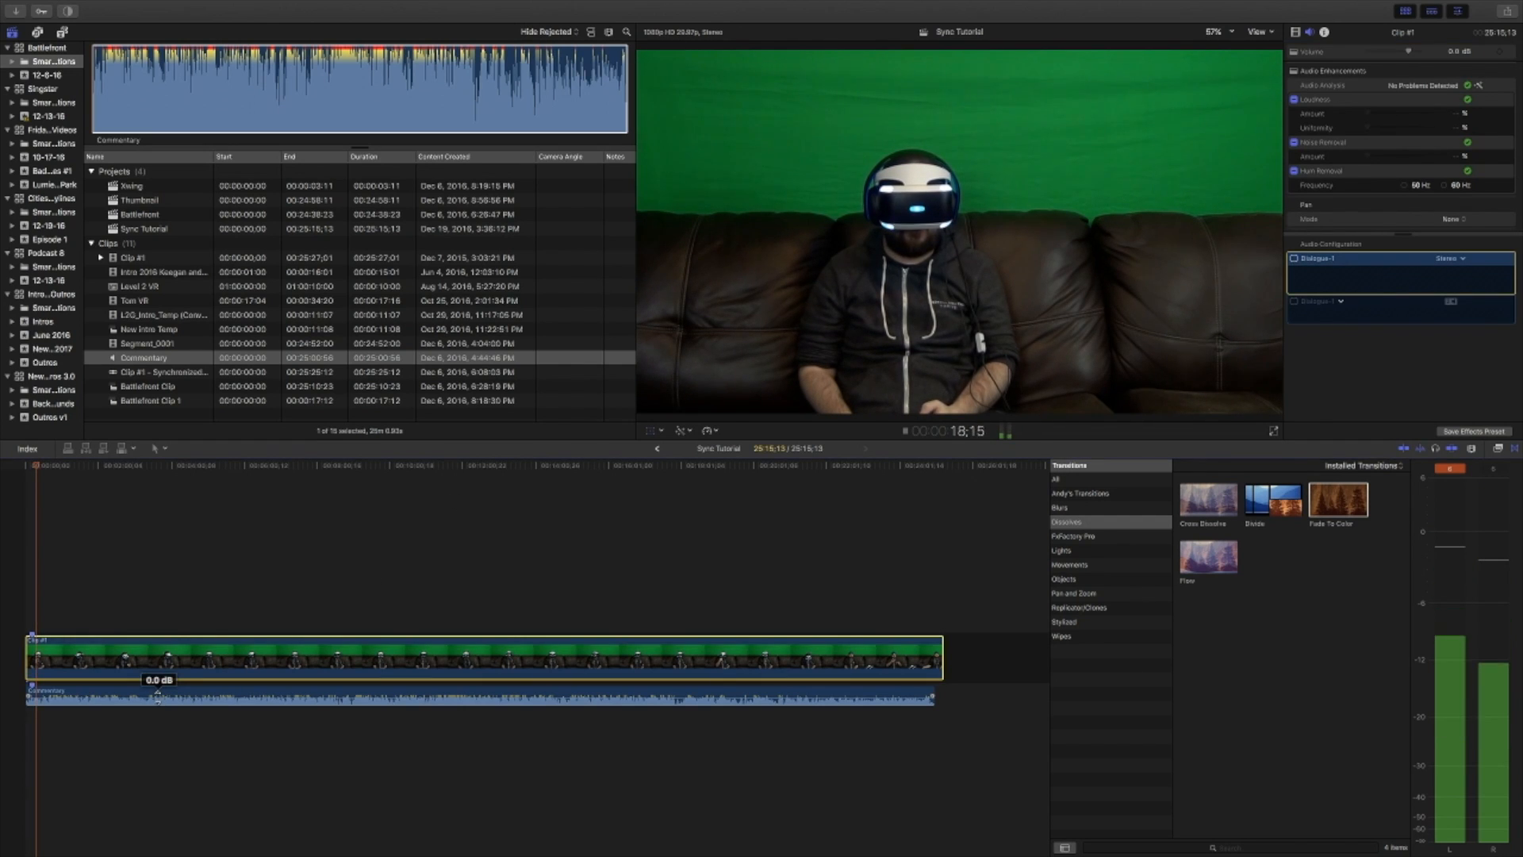
left_click_drag(158, 696, 159, 691)
key("space")
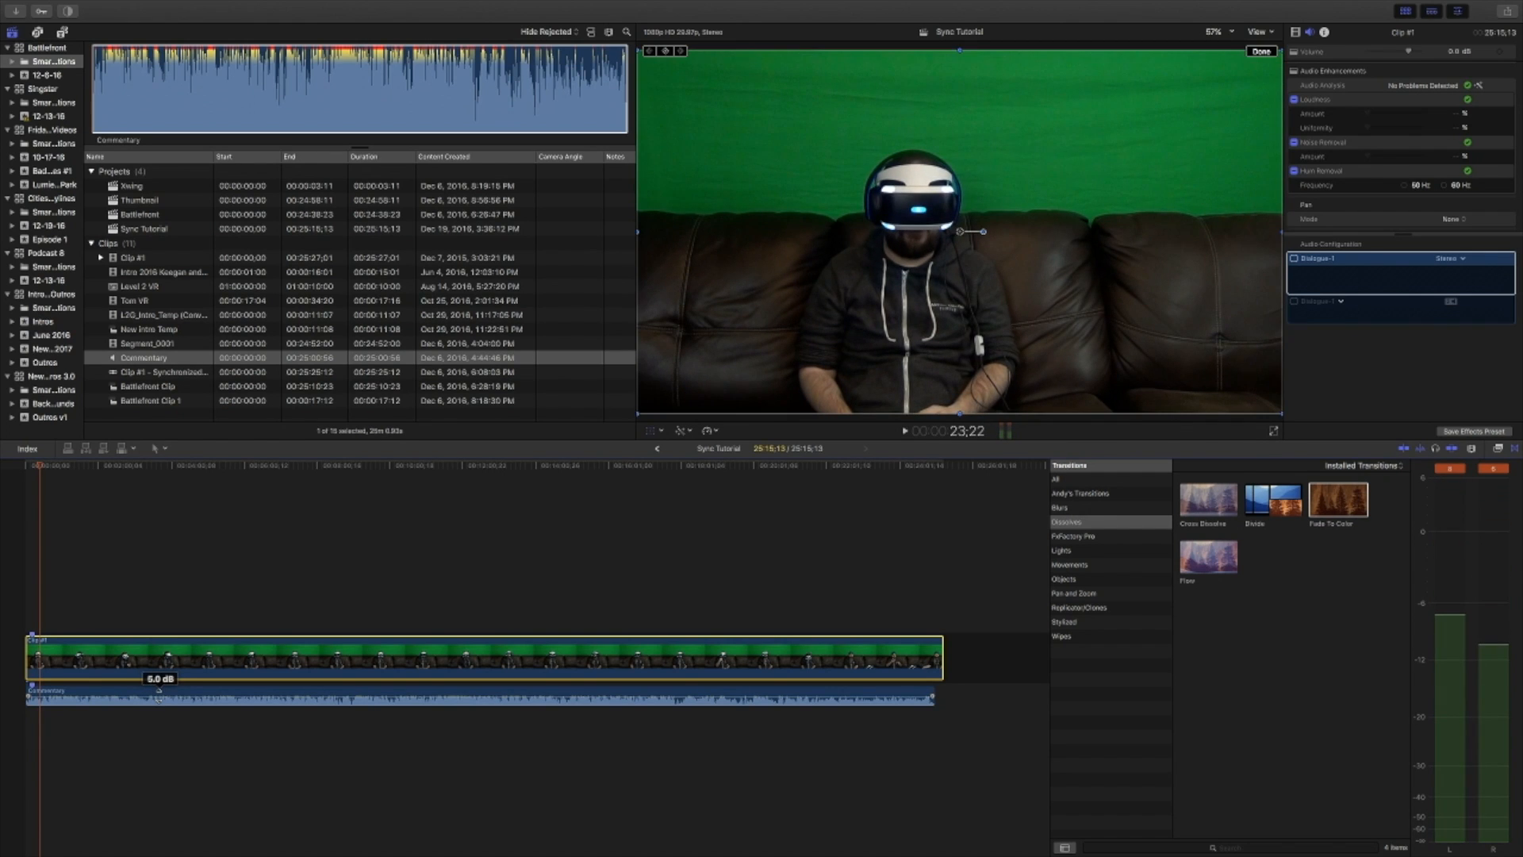
Play the timeline from 7;23 through the clap to check the sync between Clip #1 and Commentary.
key("super+equal")
key("super+equal")
key("super+equal")
key("super+equal")
scroll(173, 687, "left", 5)
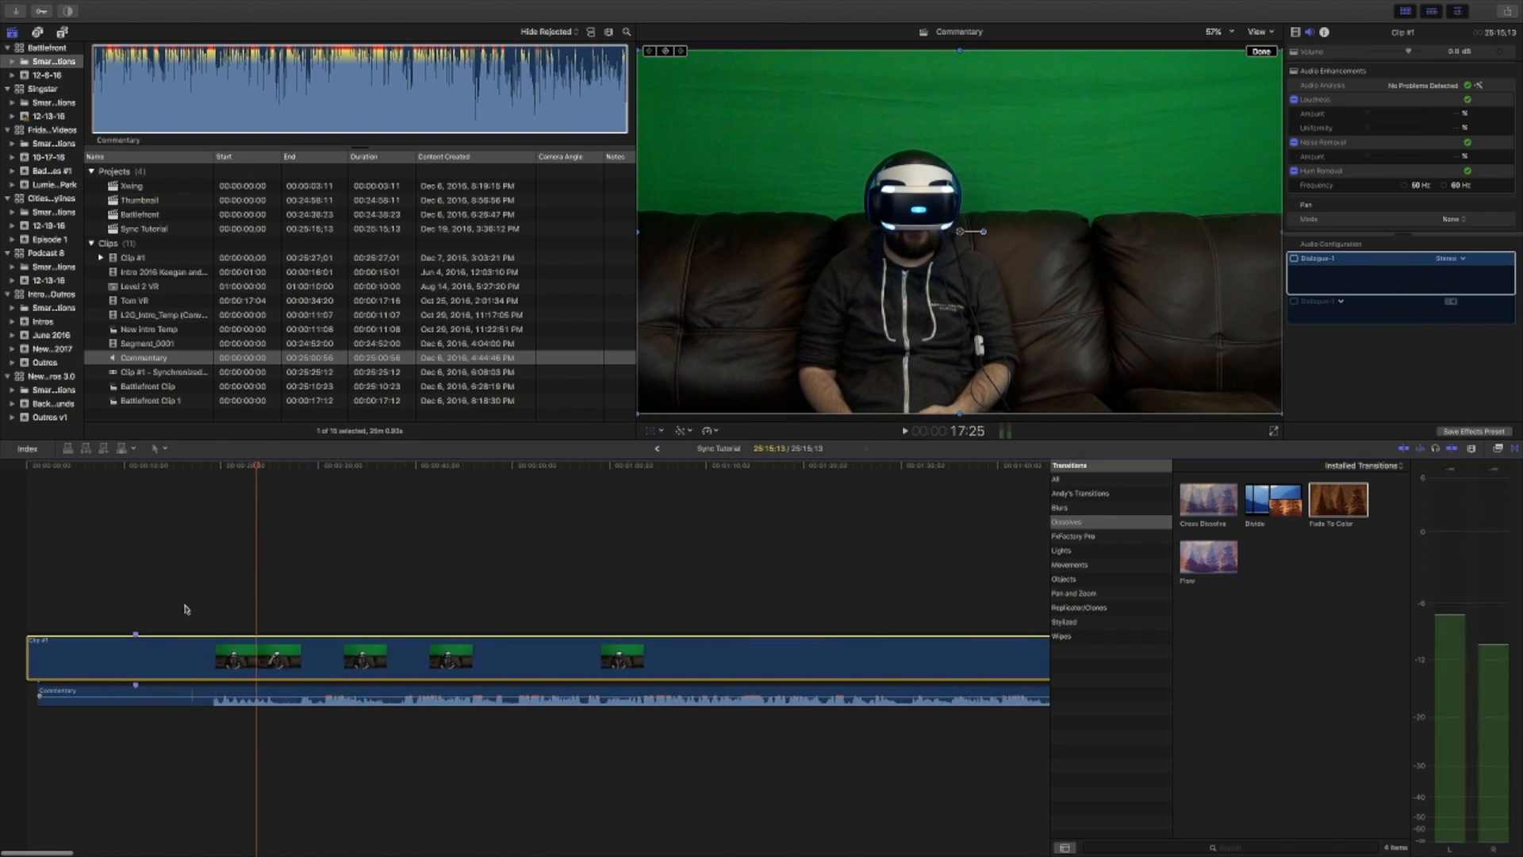
left_click(101, 470)
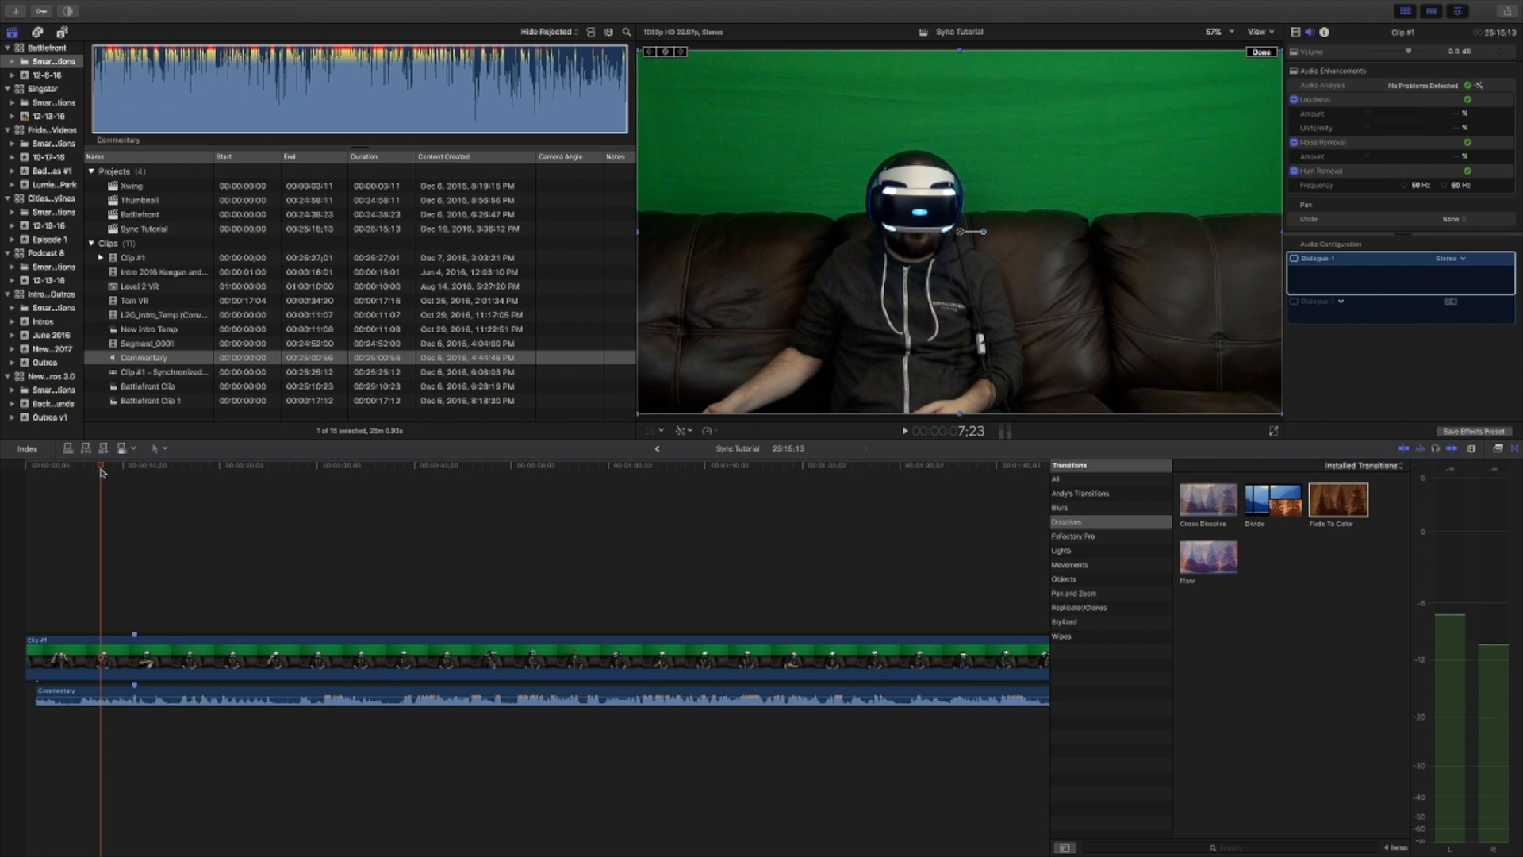
key("space")
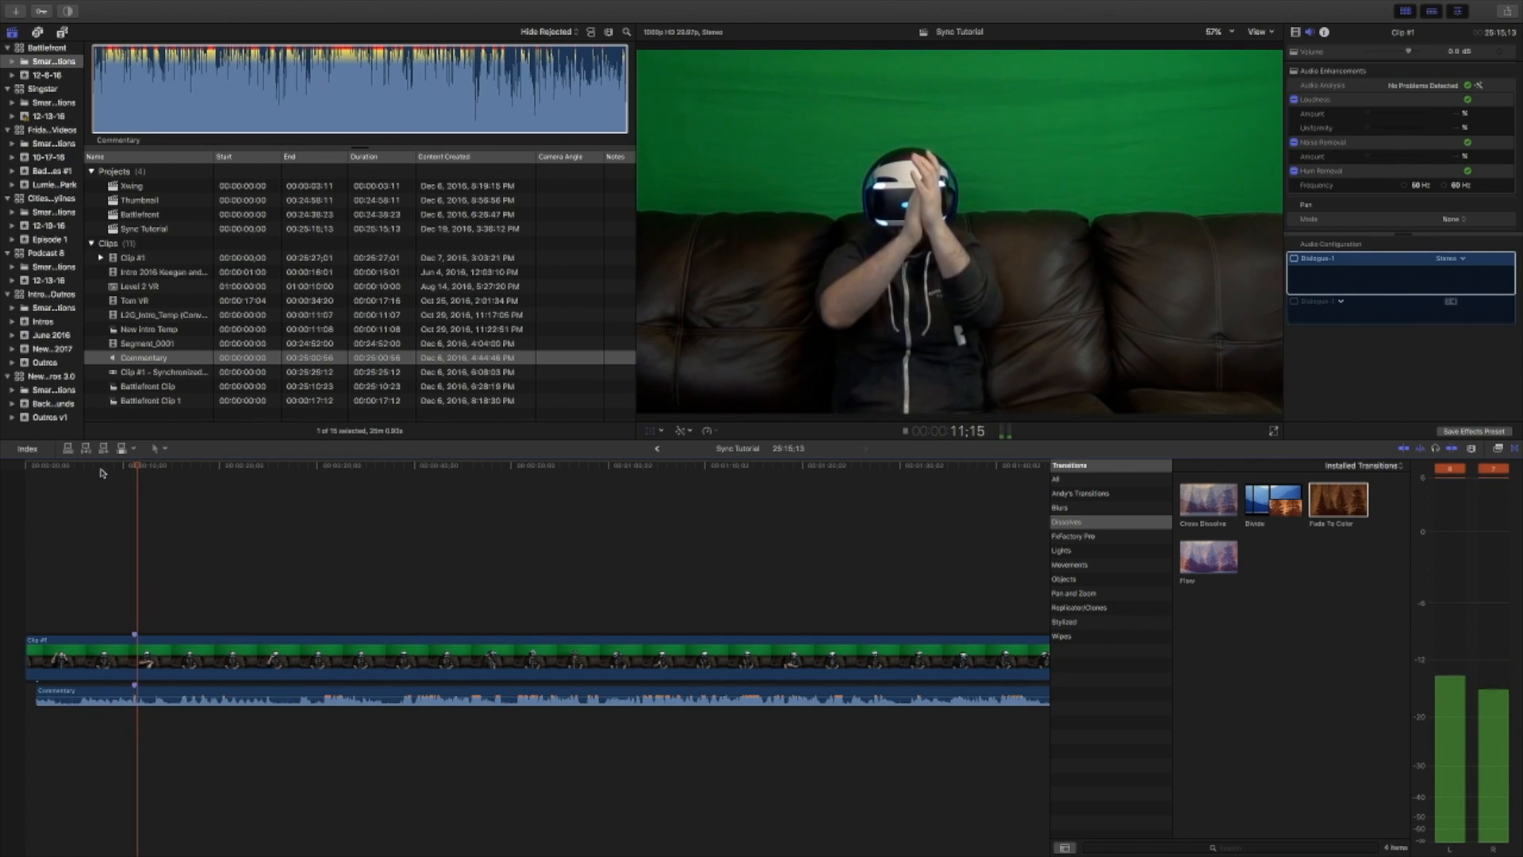
key("space")
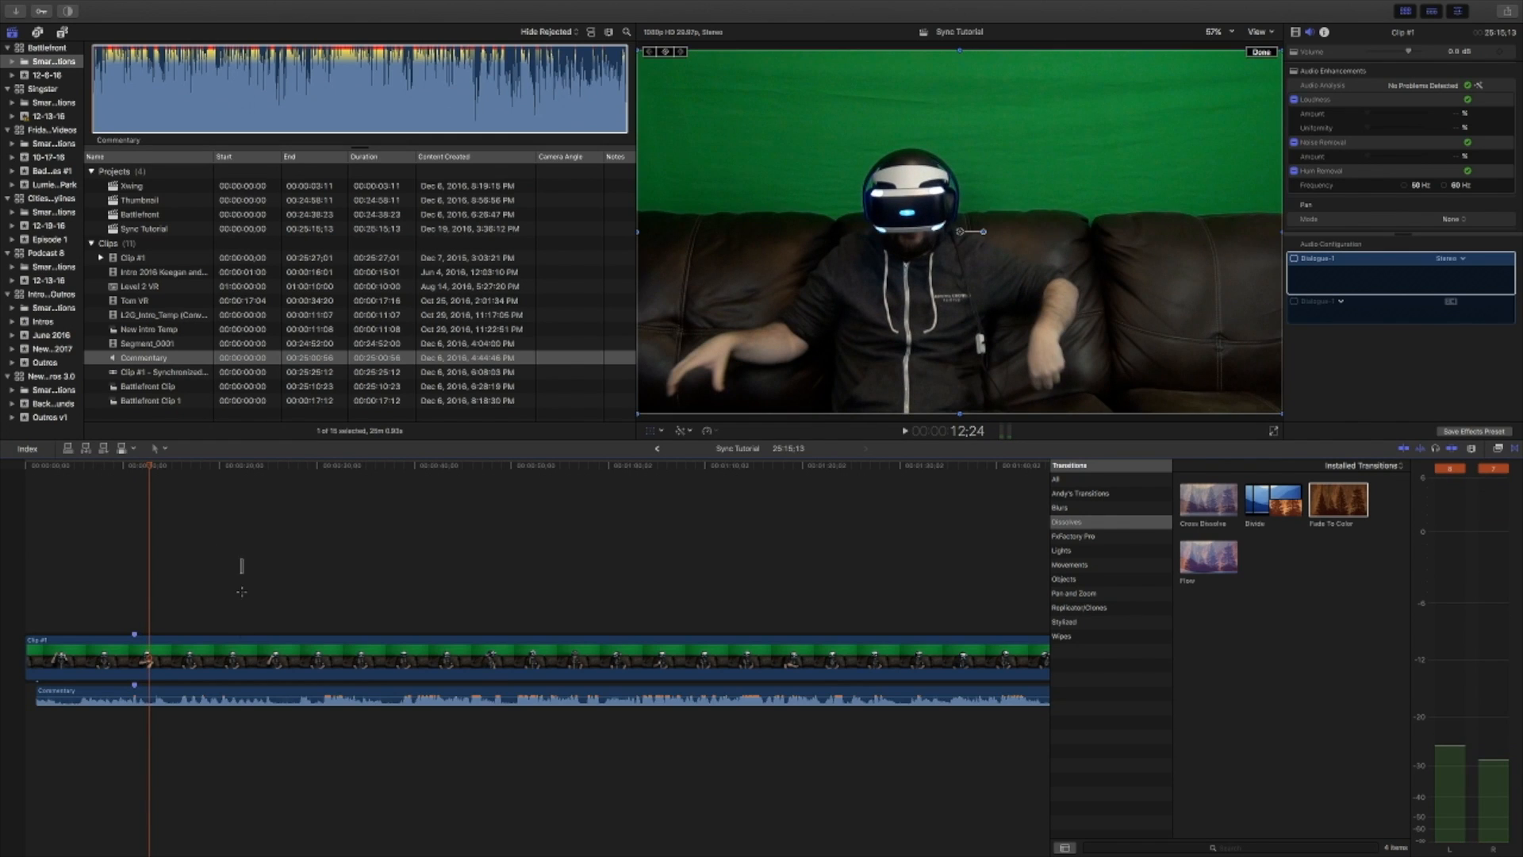
Clear all clips from the timeline and start a Synchronize Clips operation on Commentary and Clip #1 in the browser.
key("super+a")
key("Delete")
left_click(147, 360)
left_click(167, 388)
left_click(146, 360)
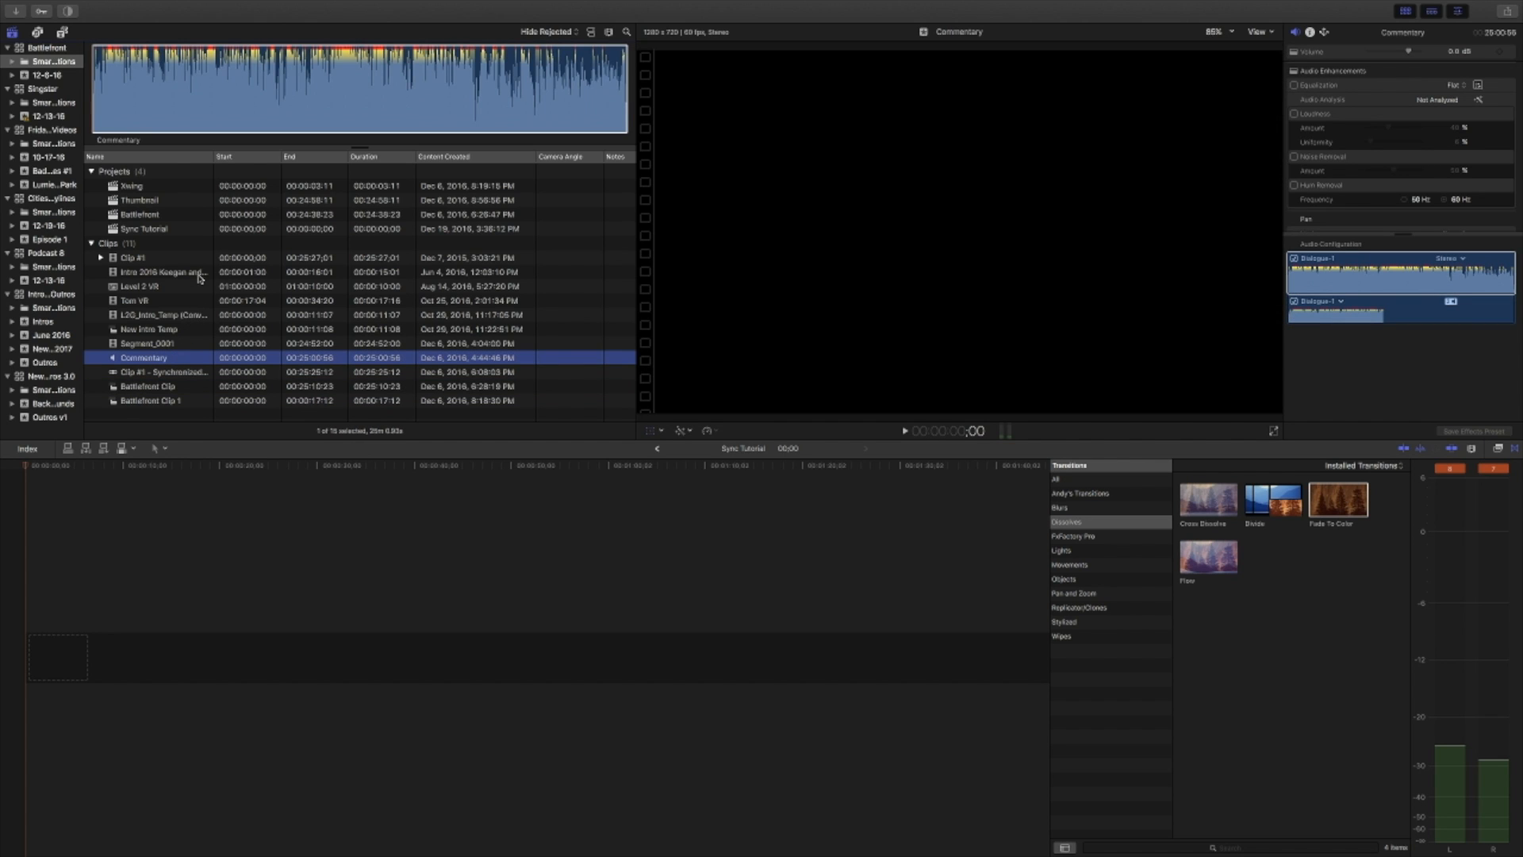
left_click(140, 259, "super")
right_click(140, 261)
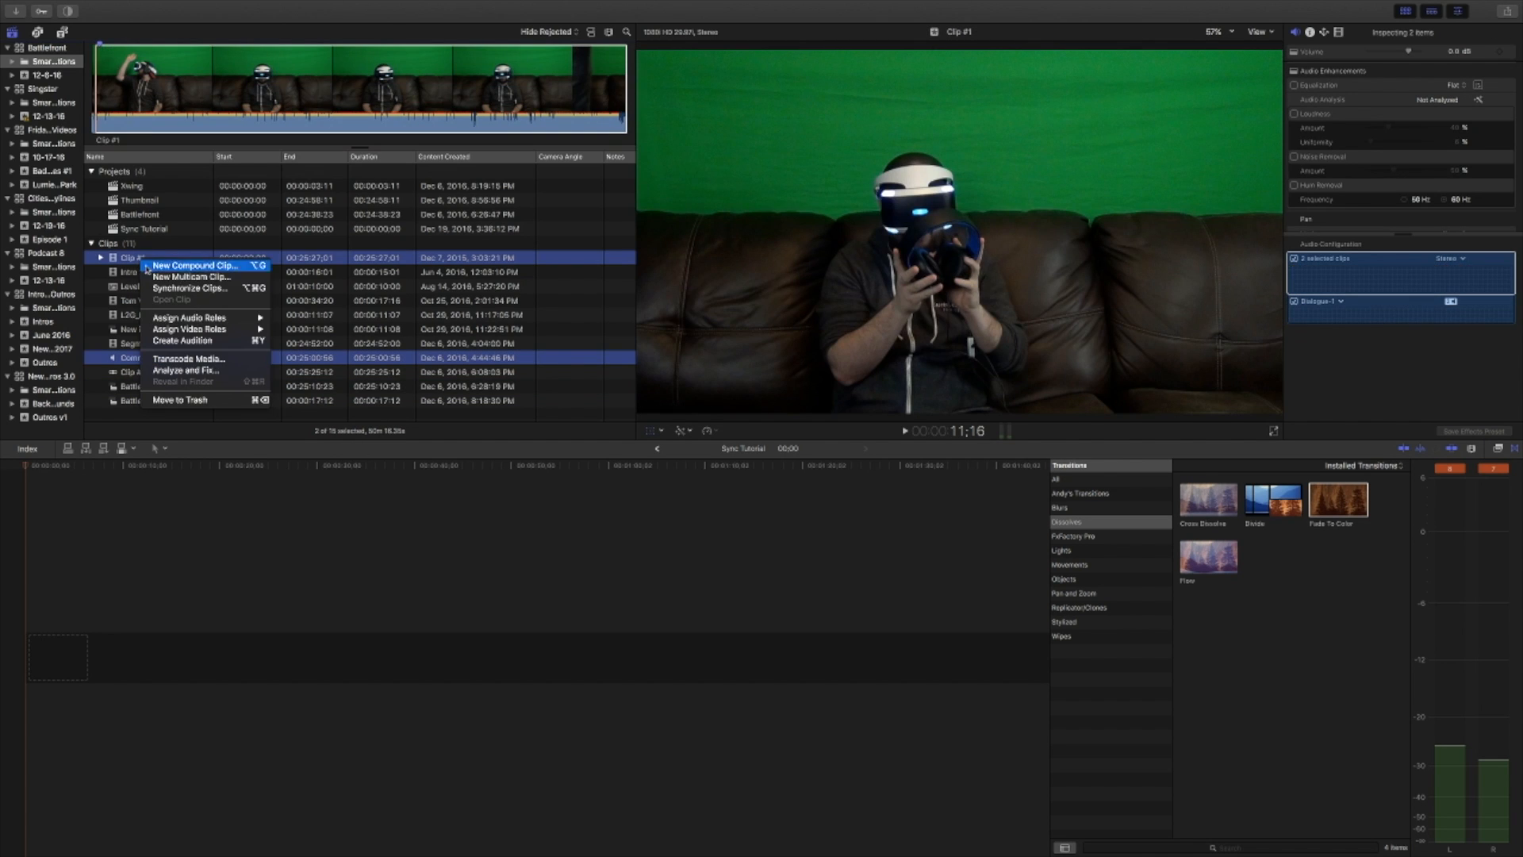
left_click(175, 291)
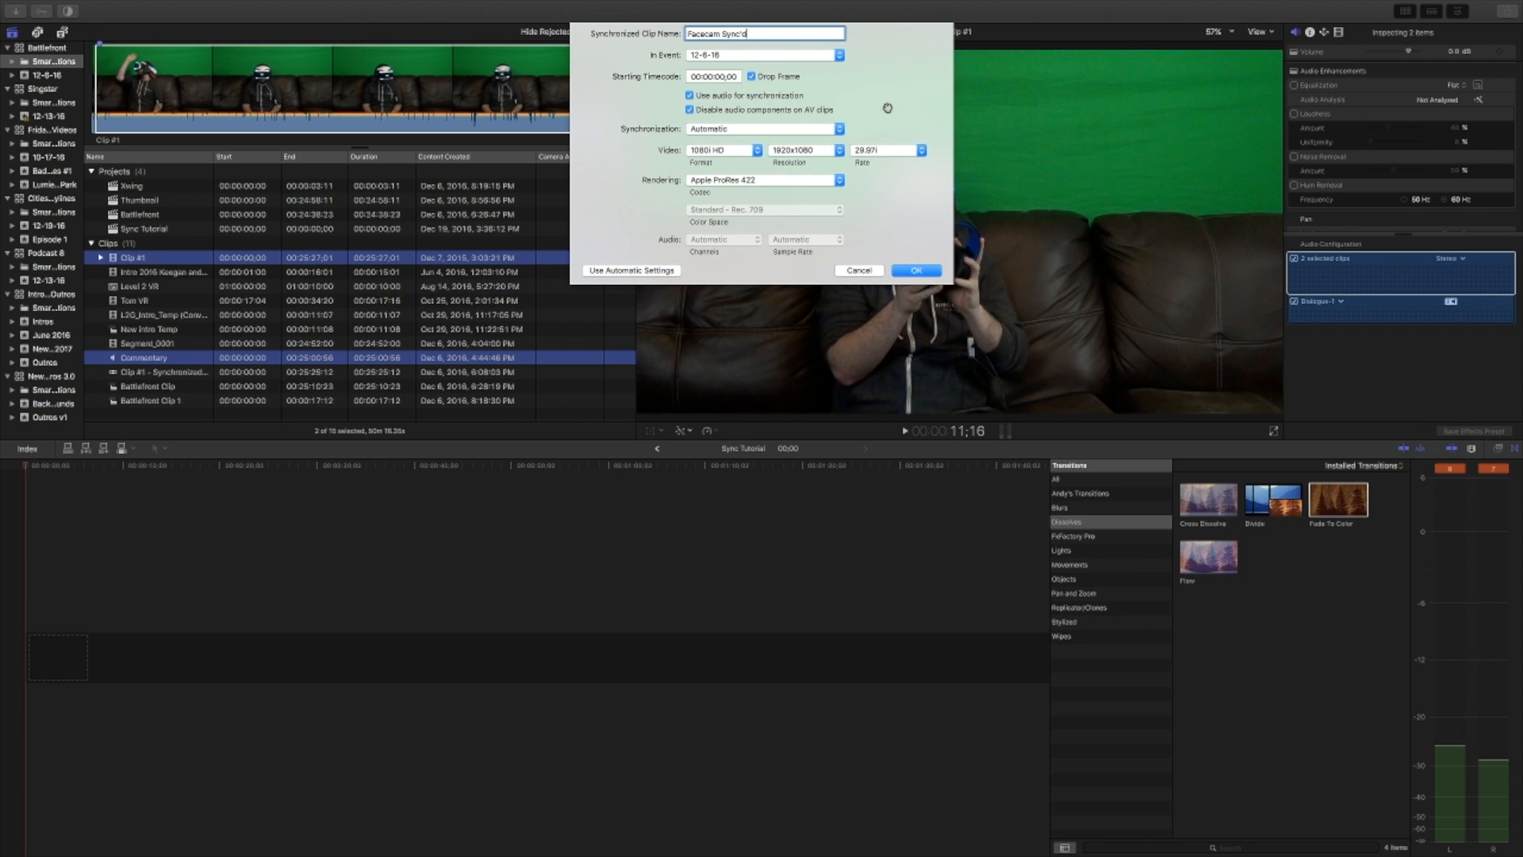
Set the video of the synchronized clip Facecam Sync'd to 1080p HD at 29.97p and create the clip.
left_click(736, 150)
left_click(710, 139)
left_click(882, 150)
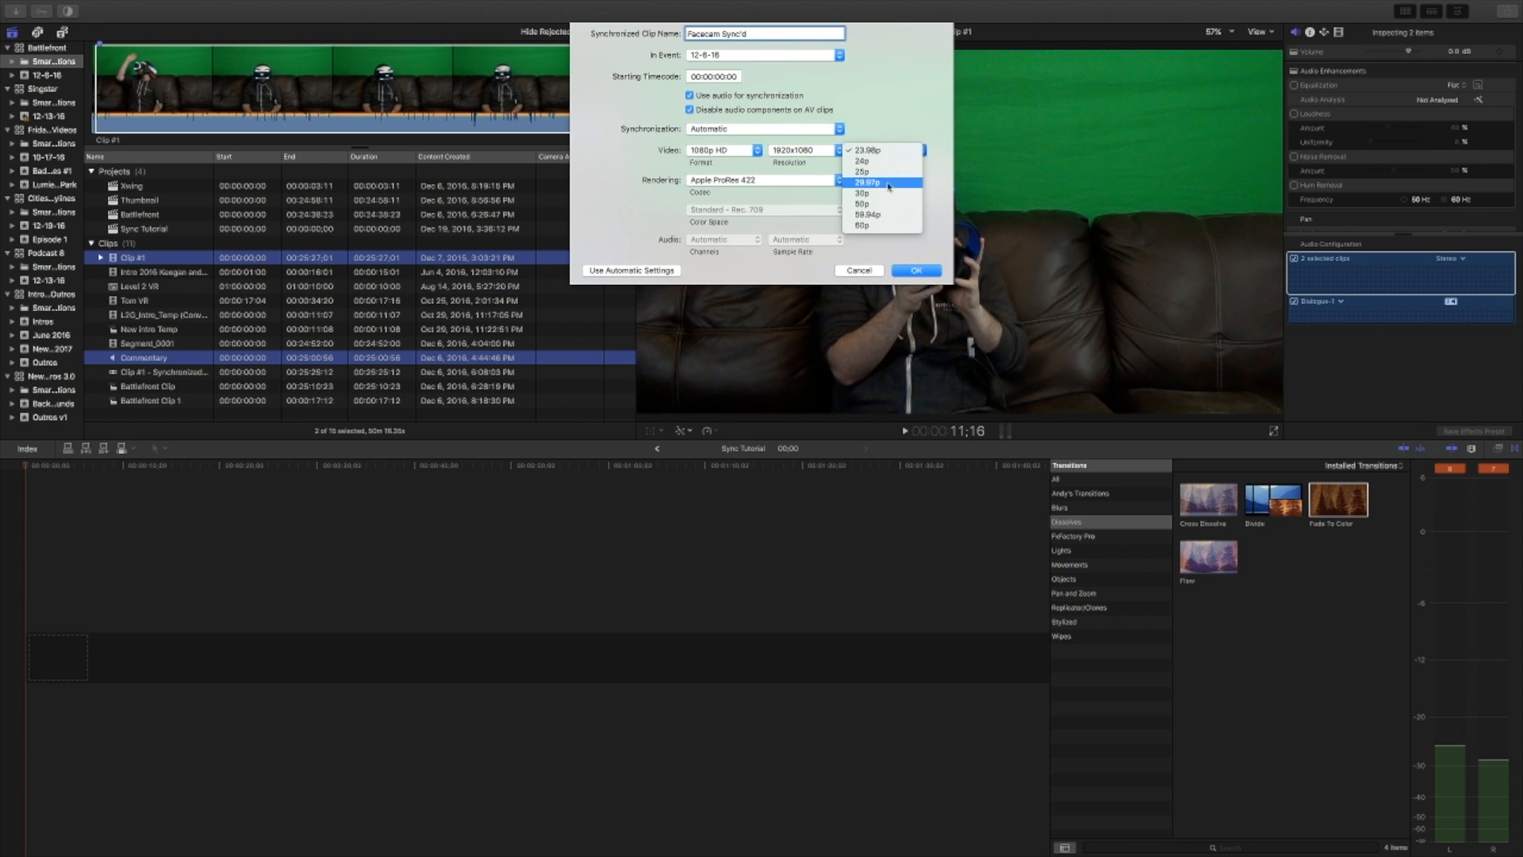
left_click(885, 184)
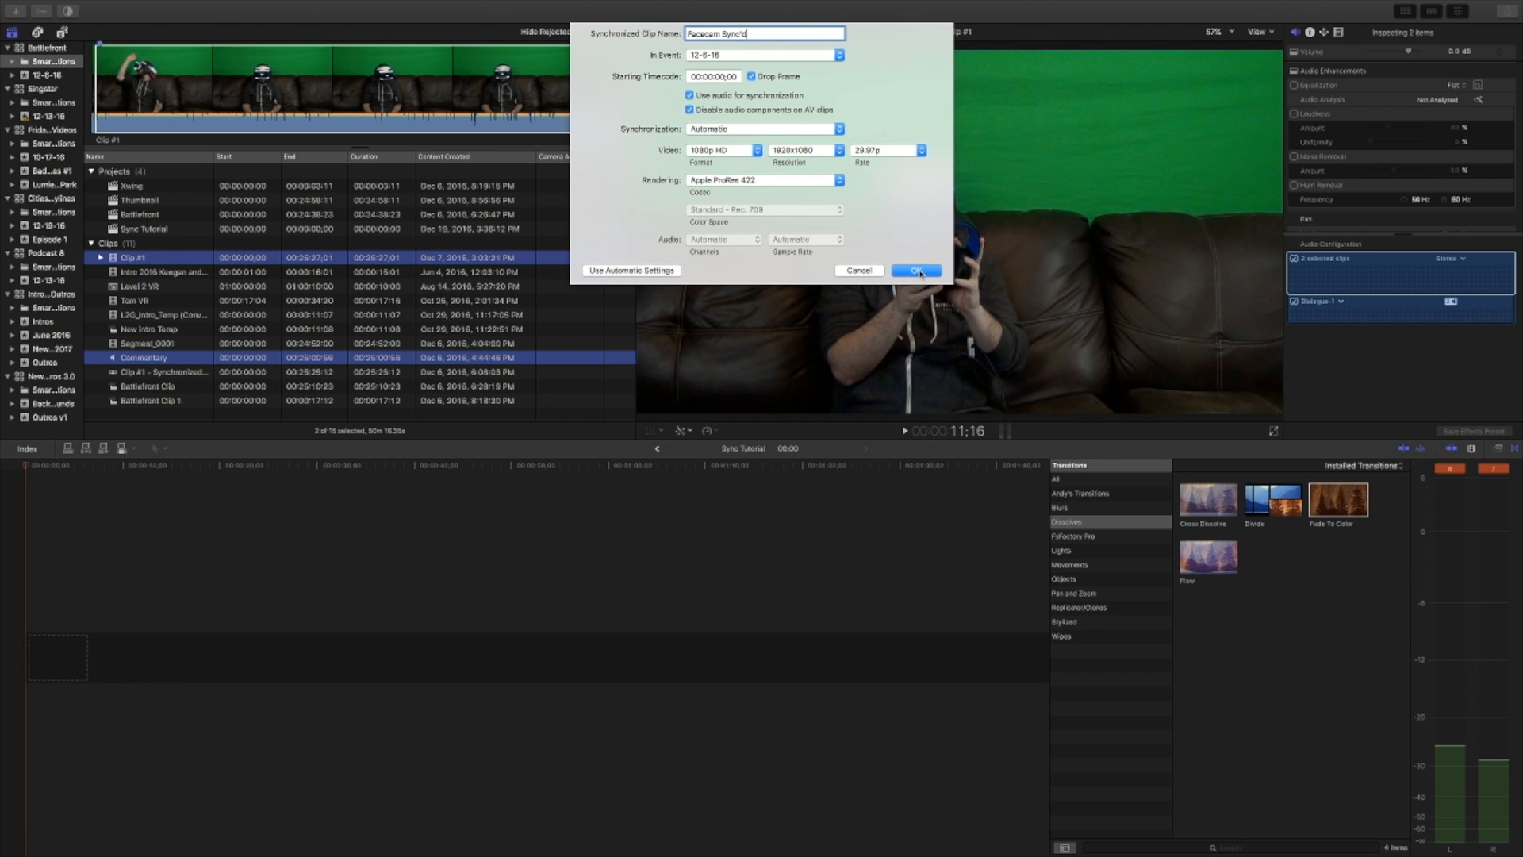
left_click(918, 272)
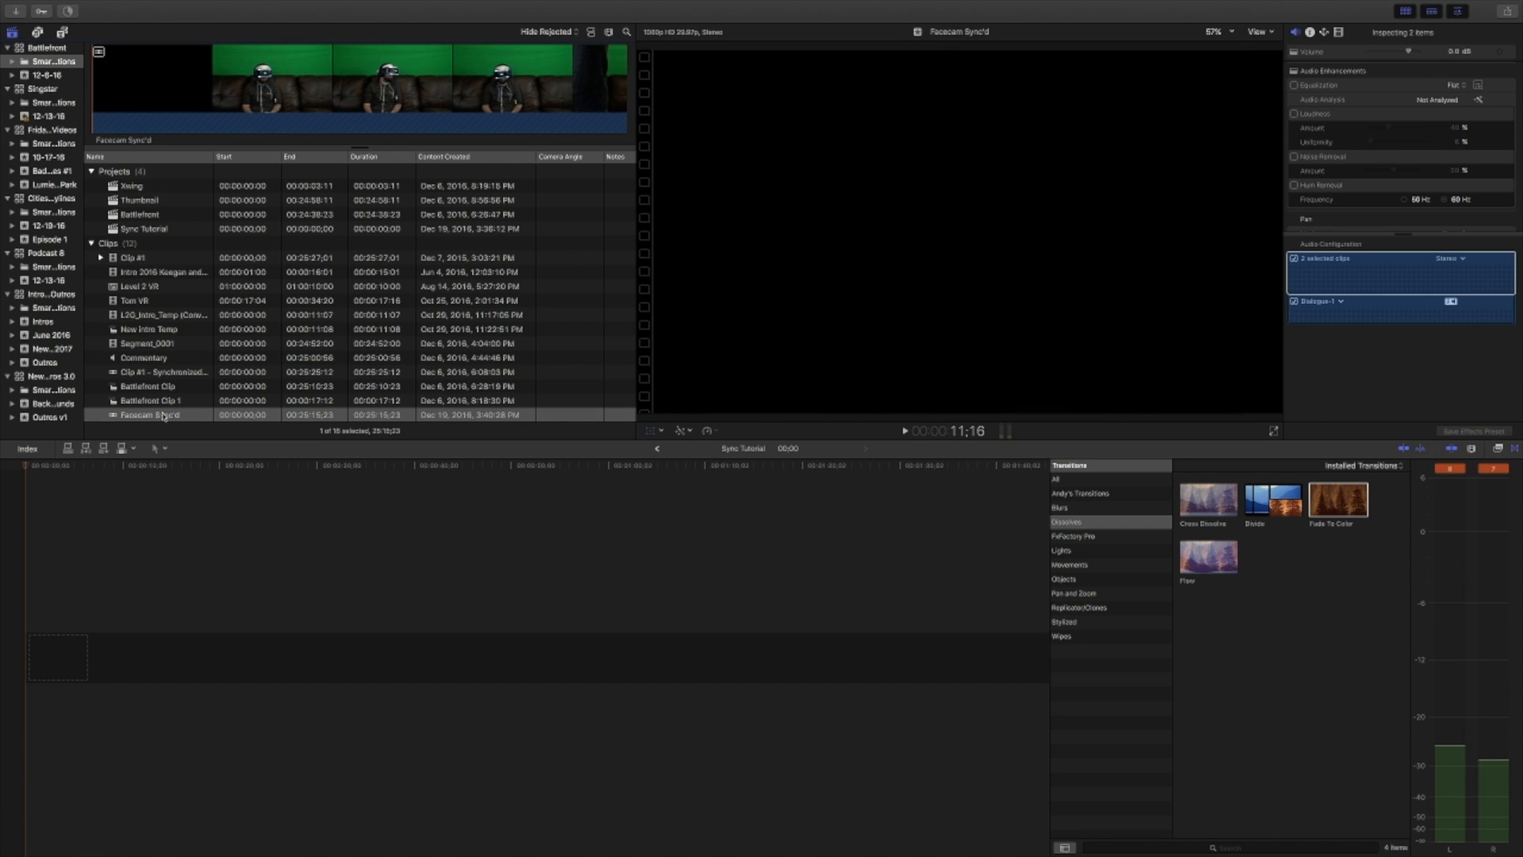
Add Segment_0001 to the empty timeline and connect Facecam Sync'd above it at the start.
left_click(149, 343)
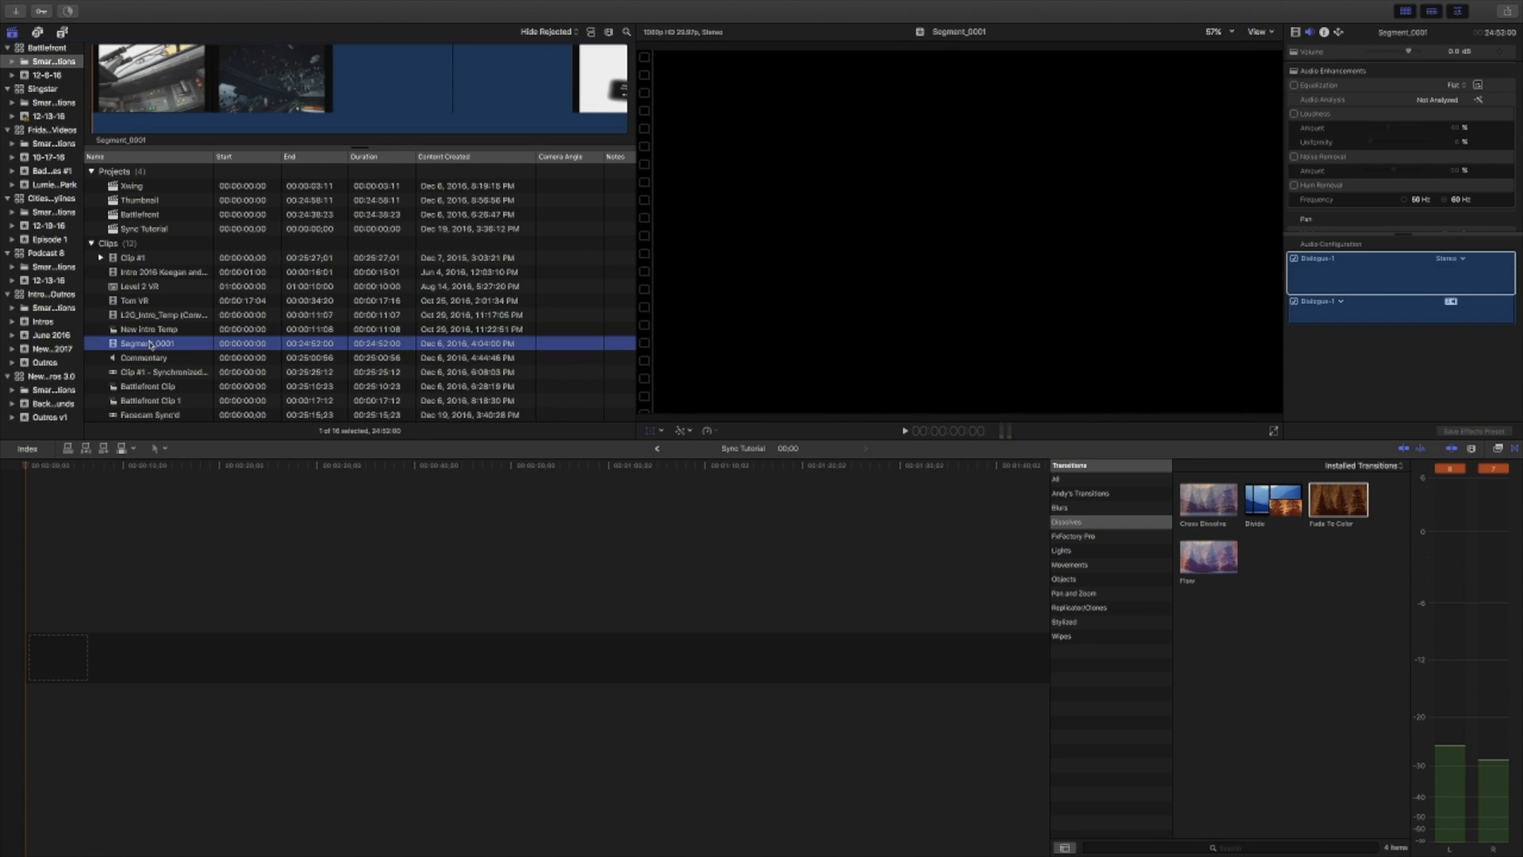
key("e")
left_click_drag(151, 416, 32, 576)
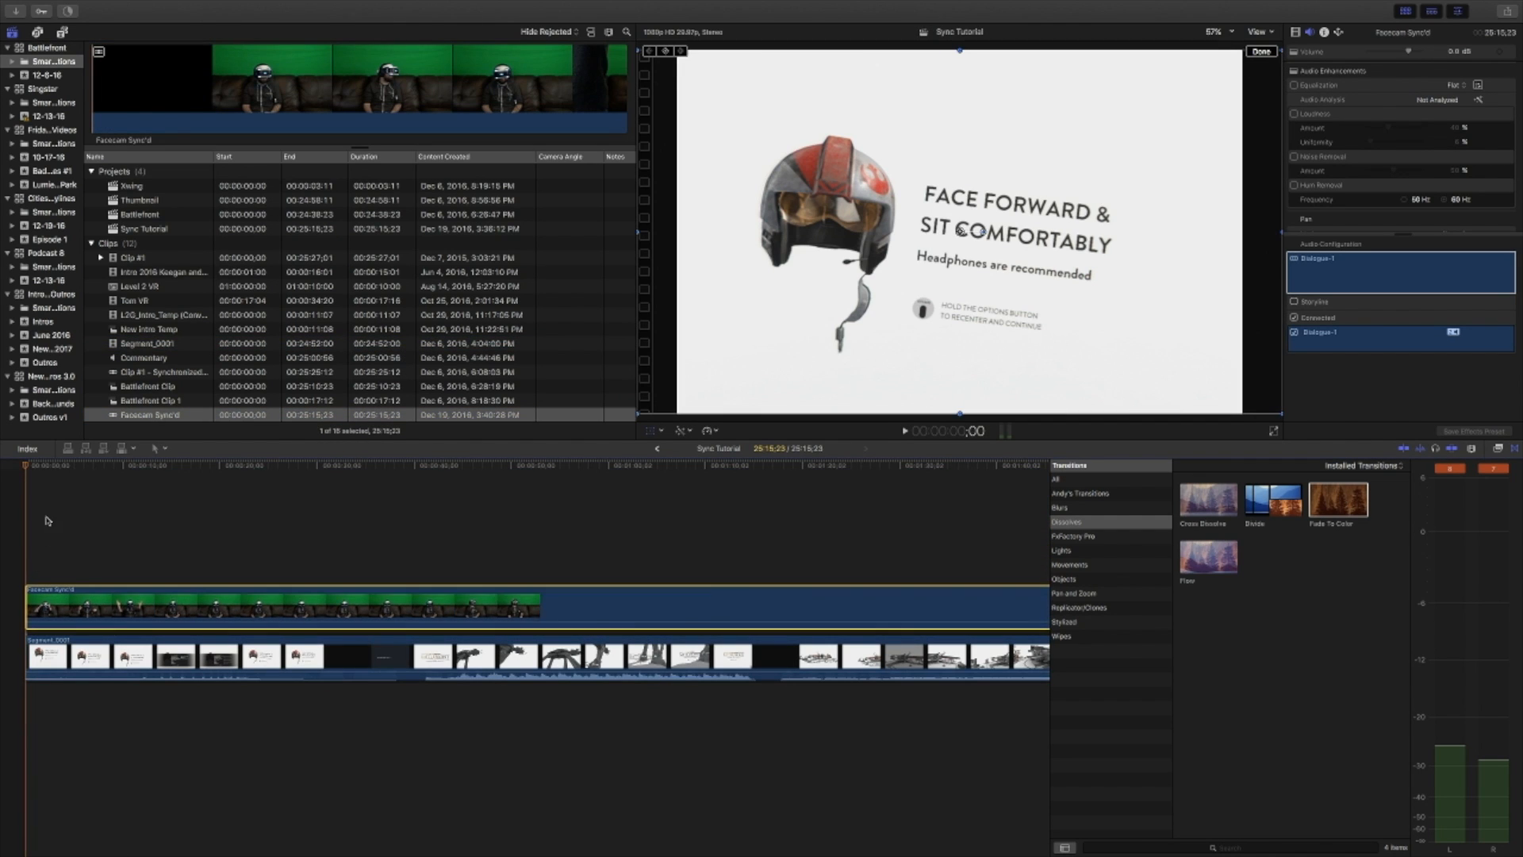
Scale Facecam Sync'd down to about 33%, place it in the frame's lower-left corner, and apply the Keyer effect.
left_click(36, 466)
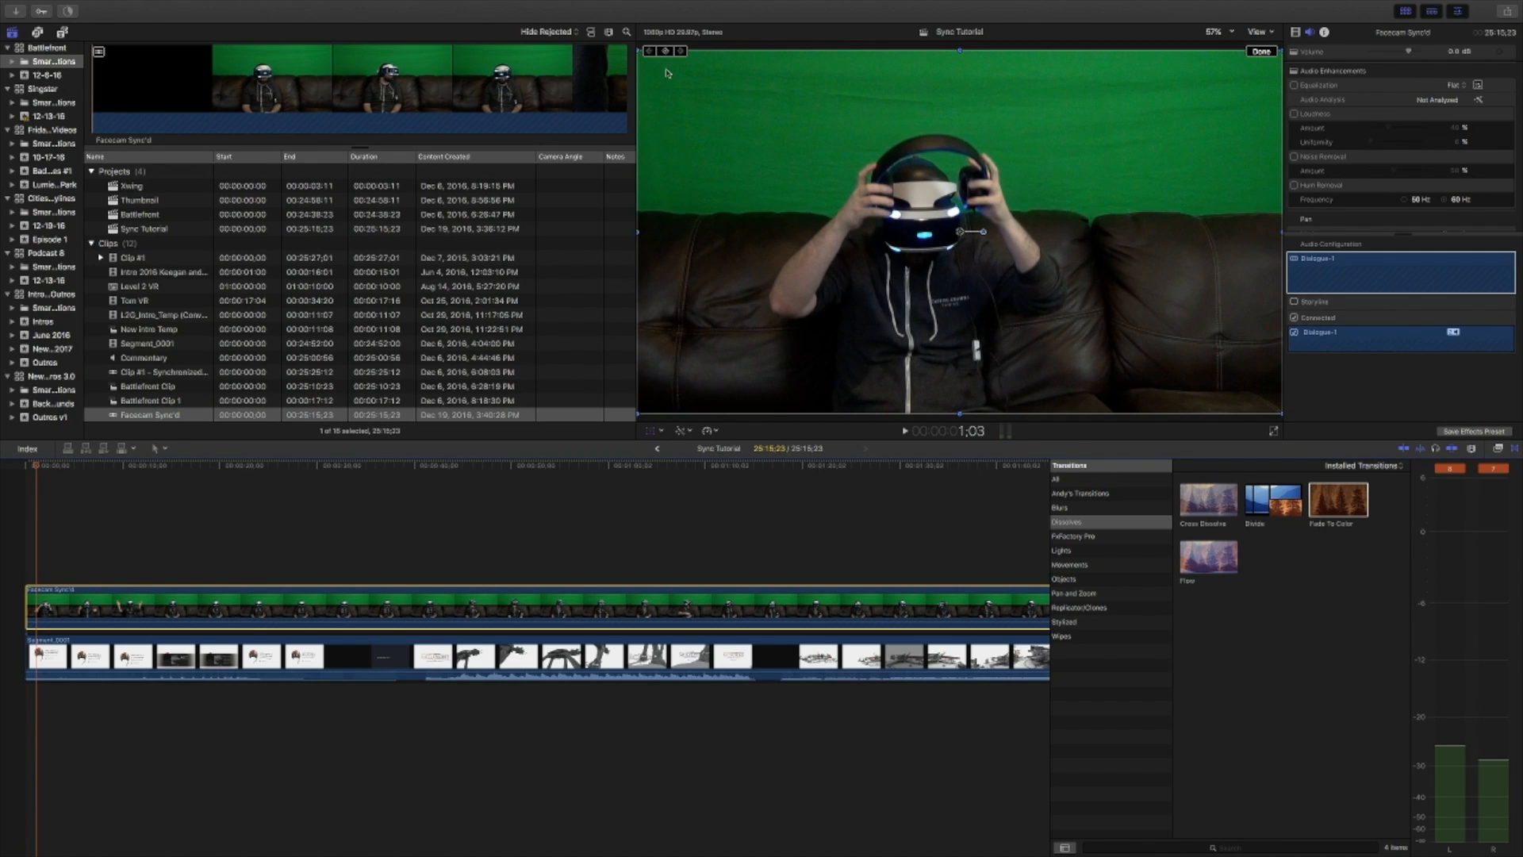
left_click(1267, 52)
left_click(1296, 33)
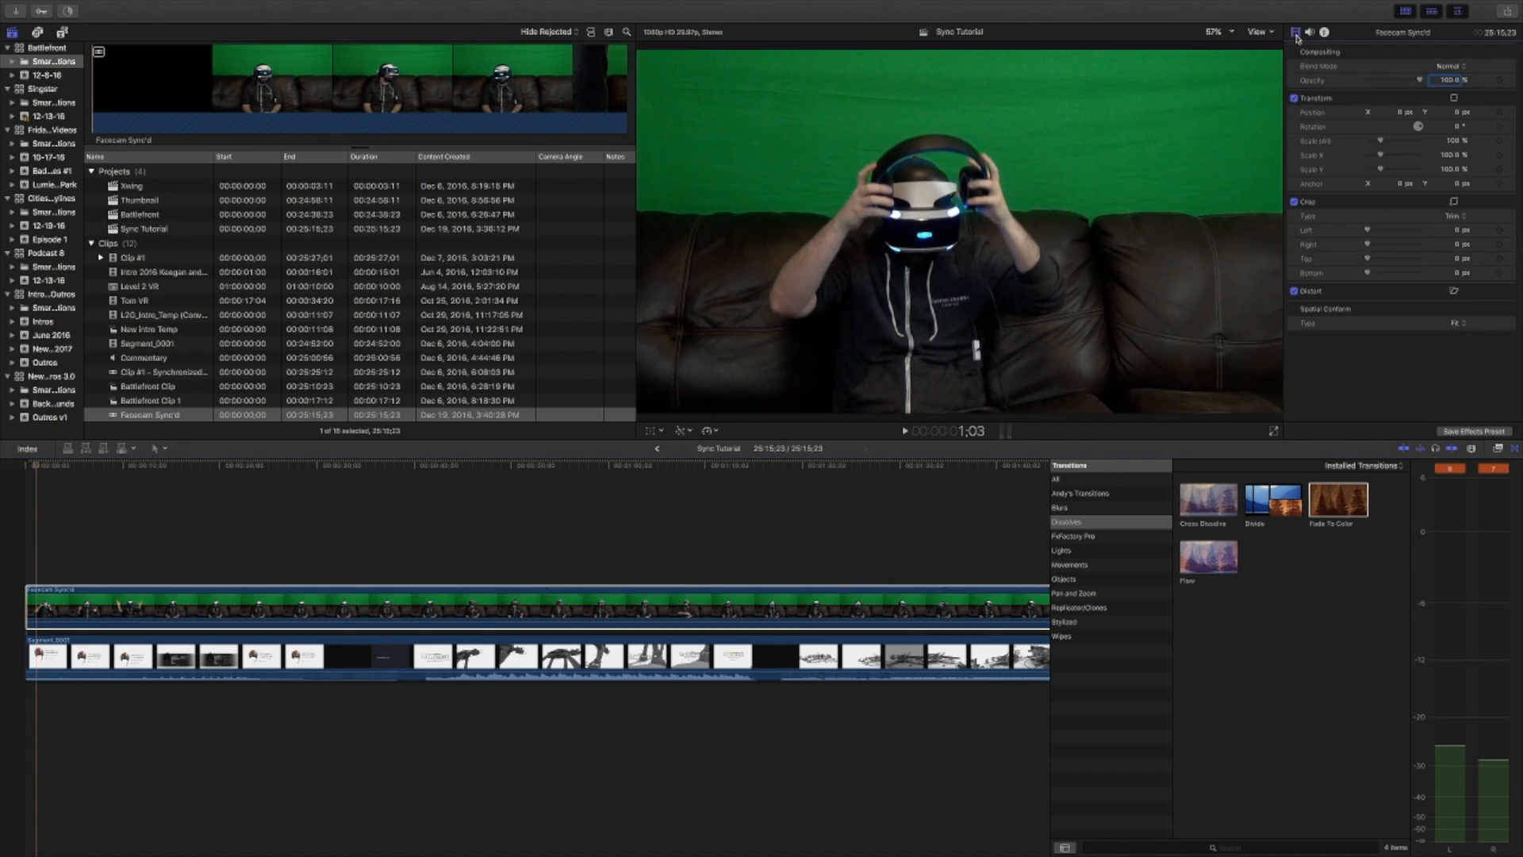
left_click(651, 432)
left_click_drag(639, 49, 853, 172)
left_click_drag(920, 215, 740, 340)
left_click(1497, 449)
left_click_drag(1208, 500, 877, 605)
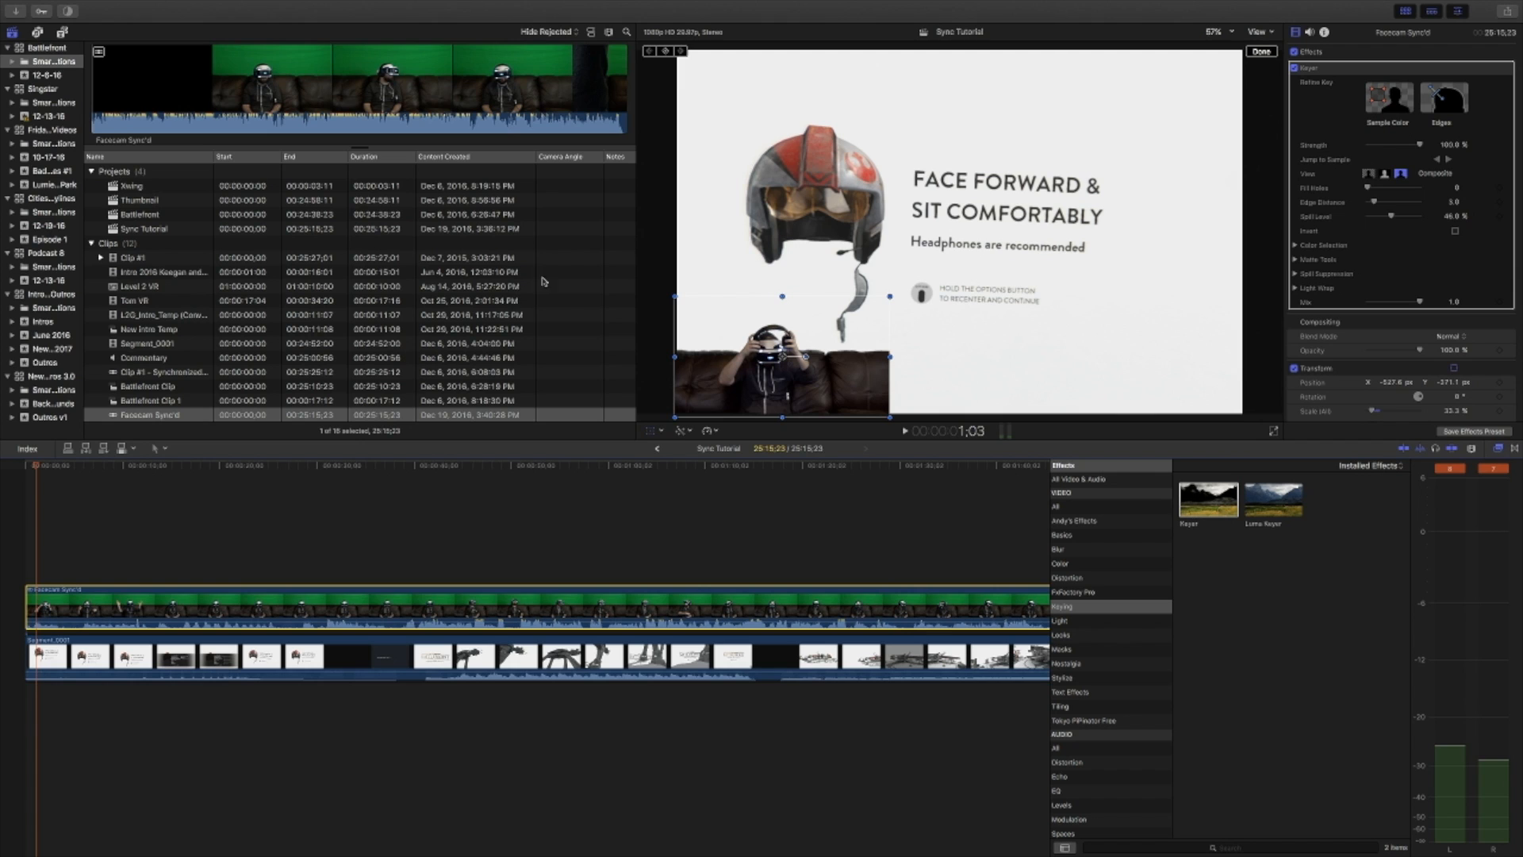
Add a marker to Segment_0001 at about 12;10, as the Quick Menu appears, and play on from there.
left_click_drag(48, 468, 146, 478)
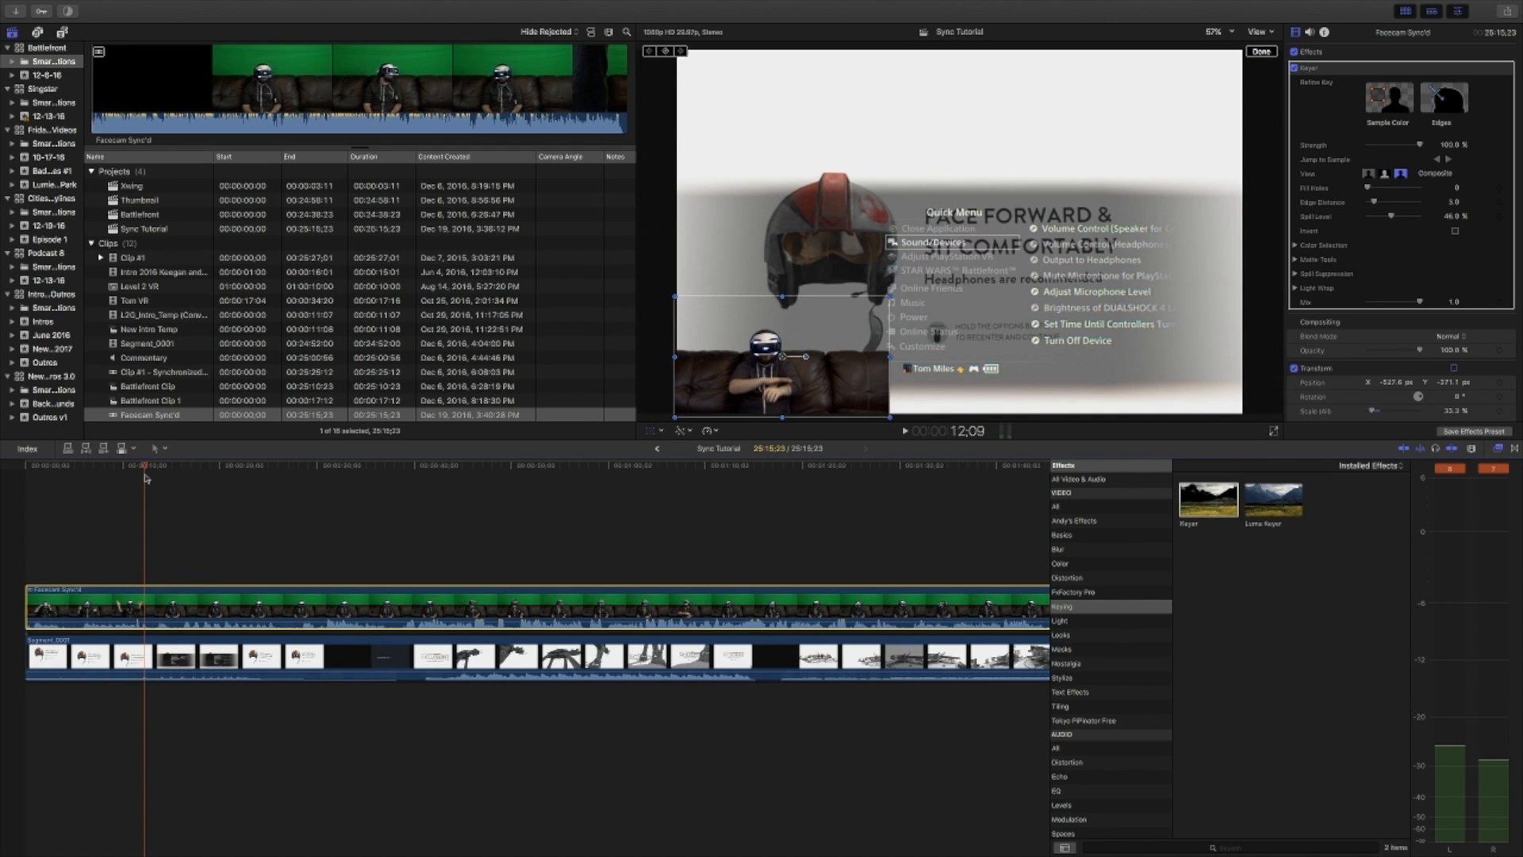
left_click(146, 647)
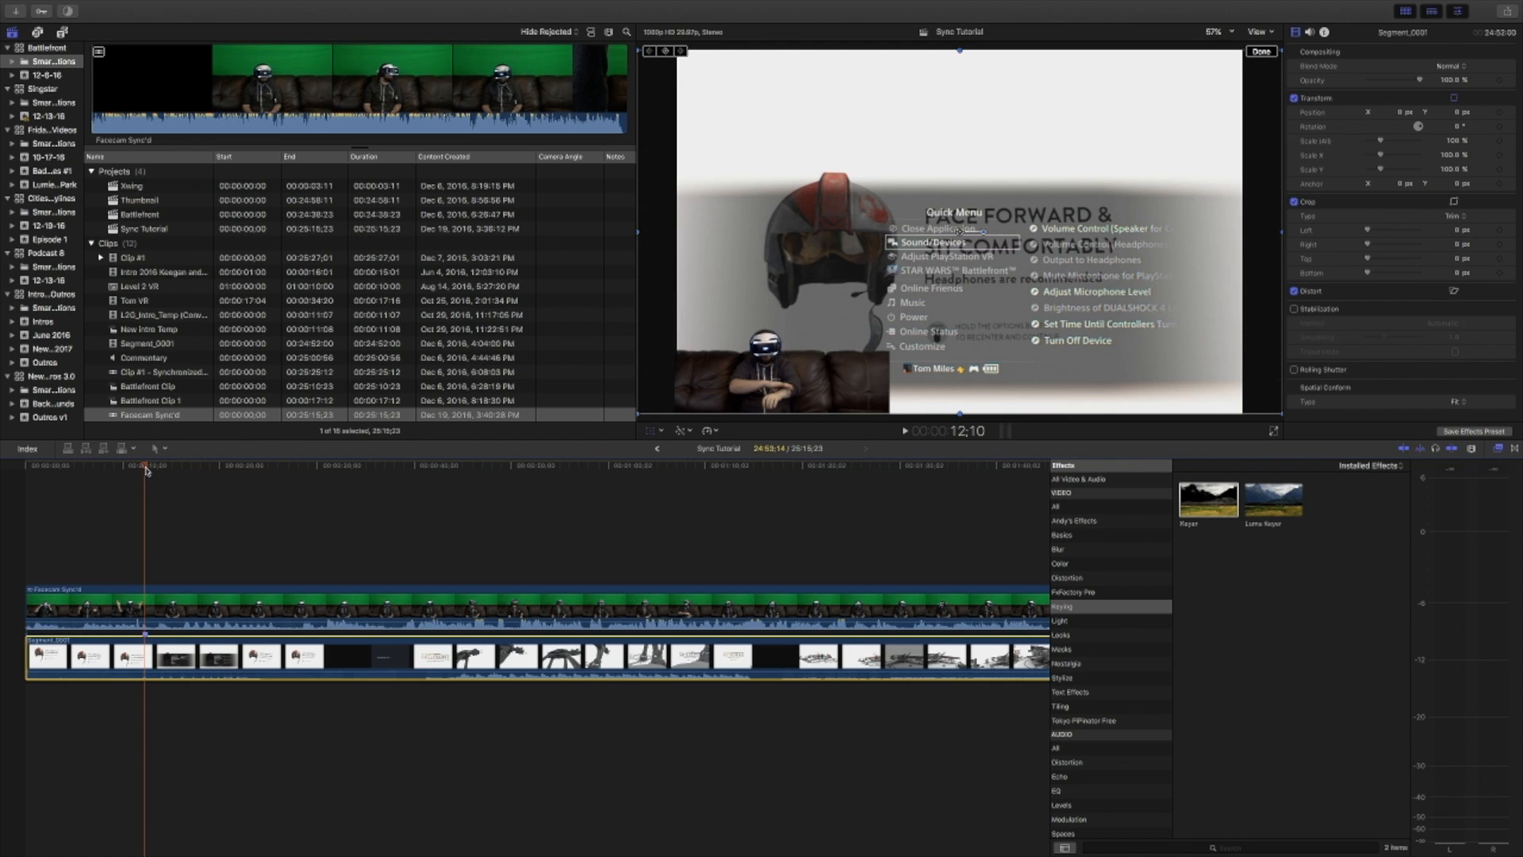
key("space")
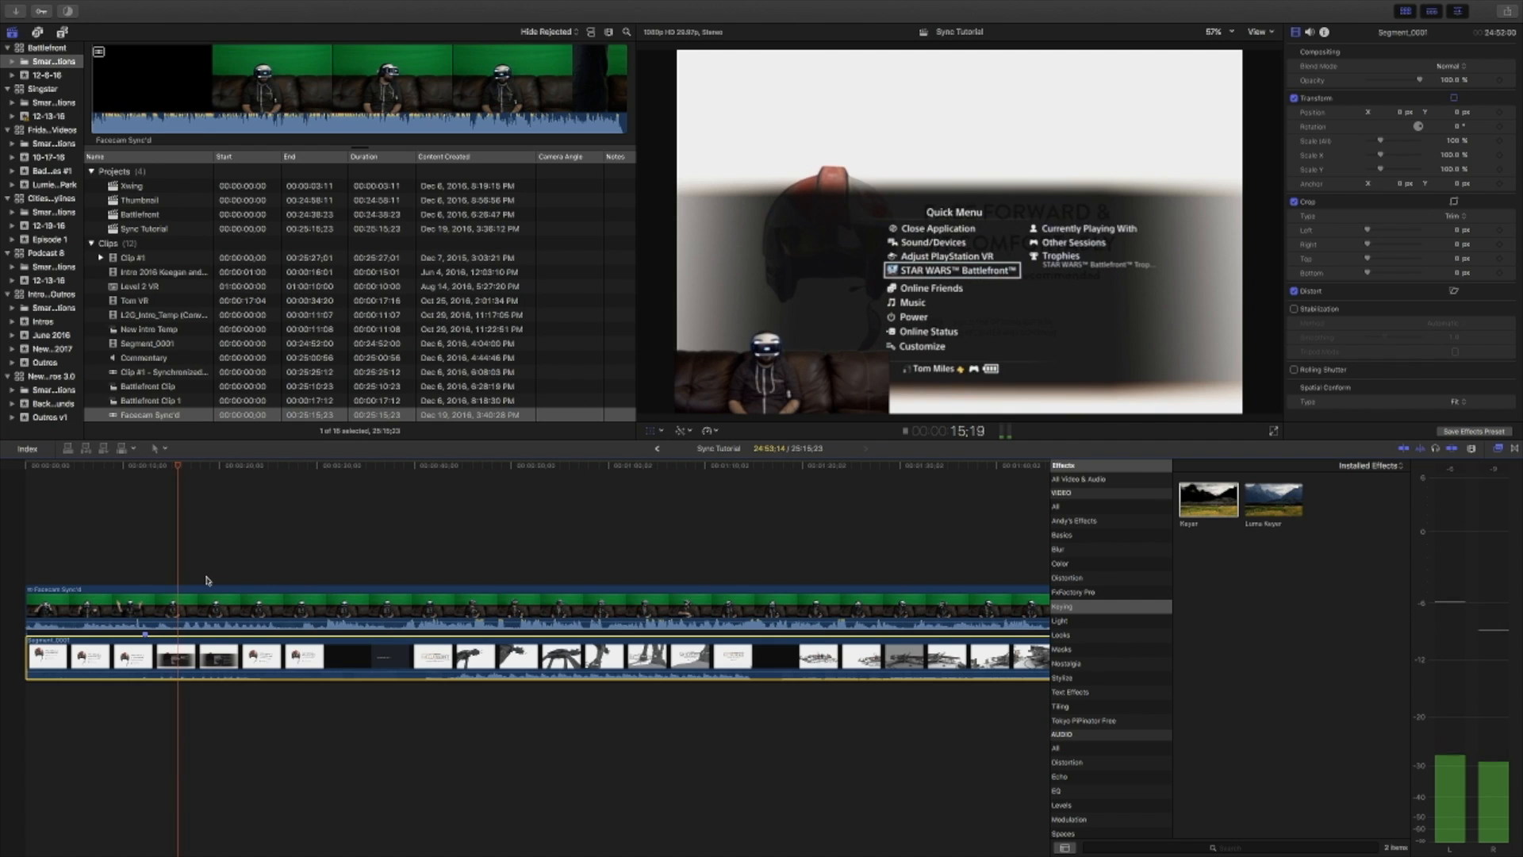
key("space")
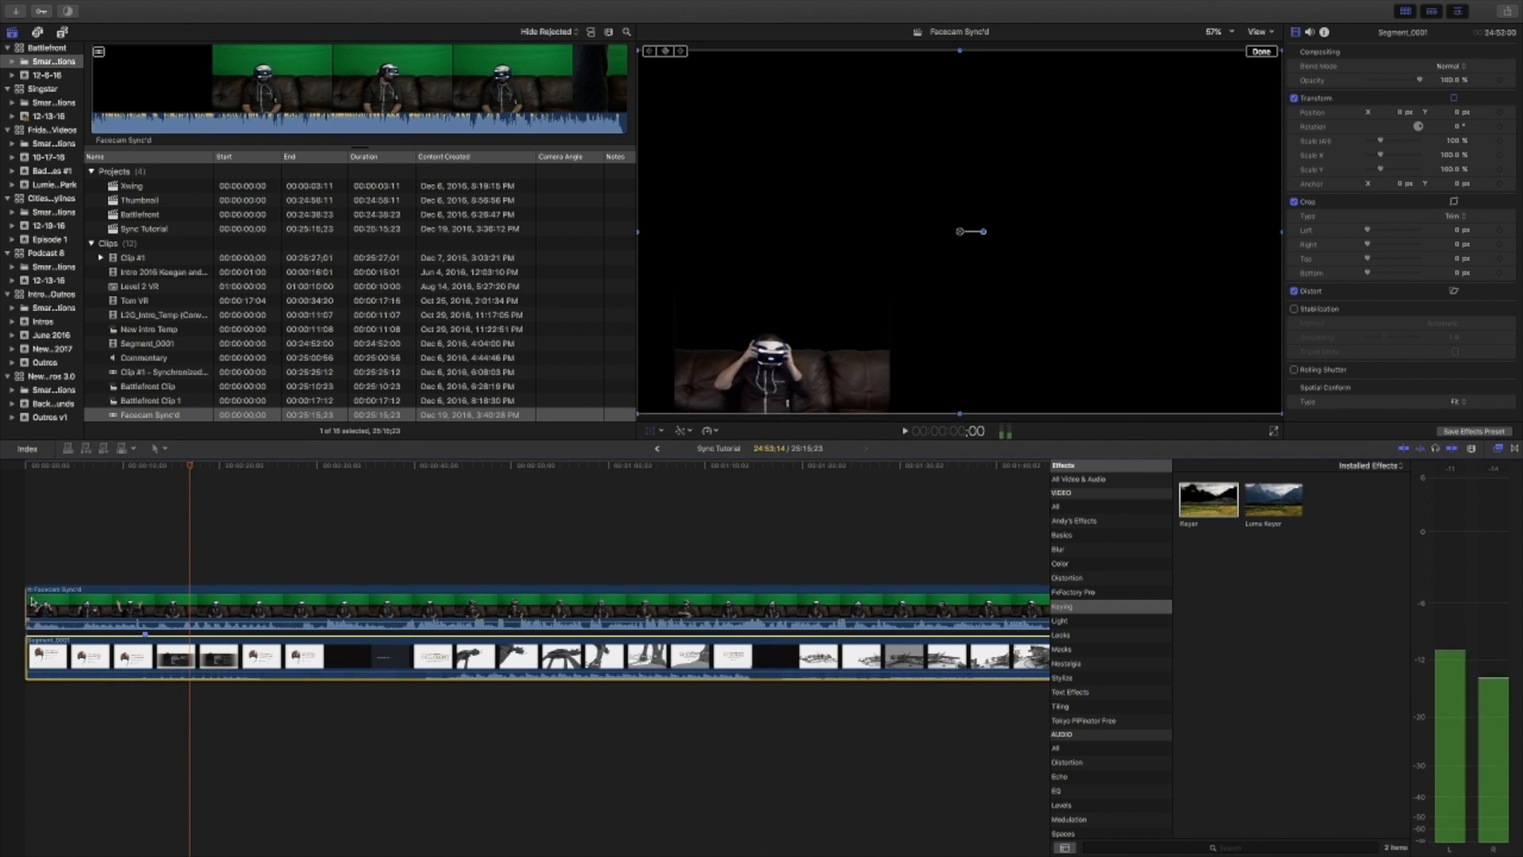
Trim and reposition Facecam Sync'd so it starts just before the Segment_0001 marker, and play back the alignment.
left_click(35, 598)
left_click_drag(35, 598, 177, 607)
left_click(138, 472)
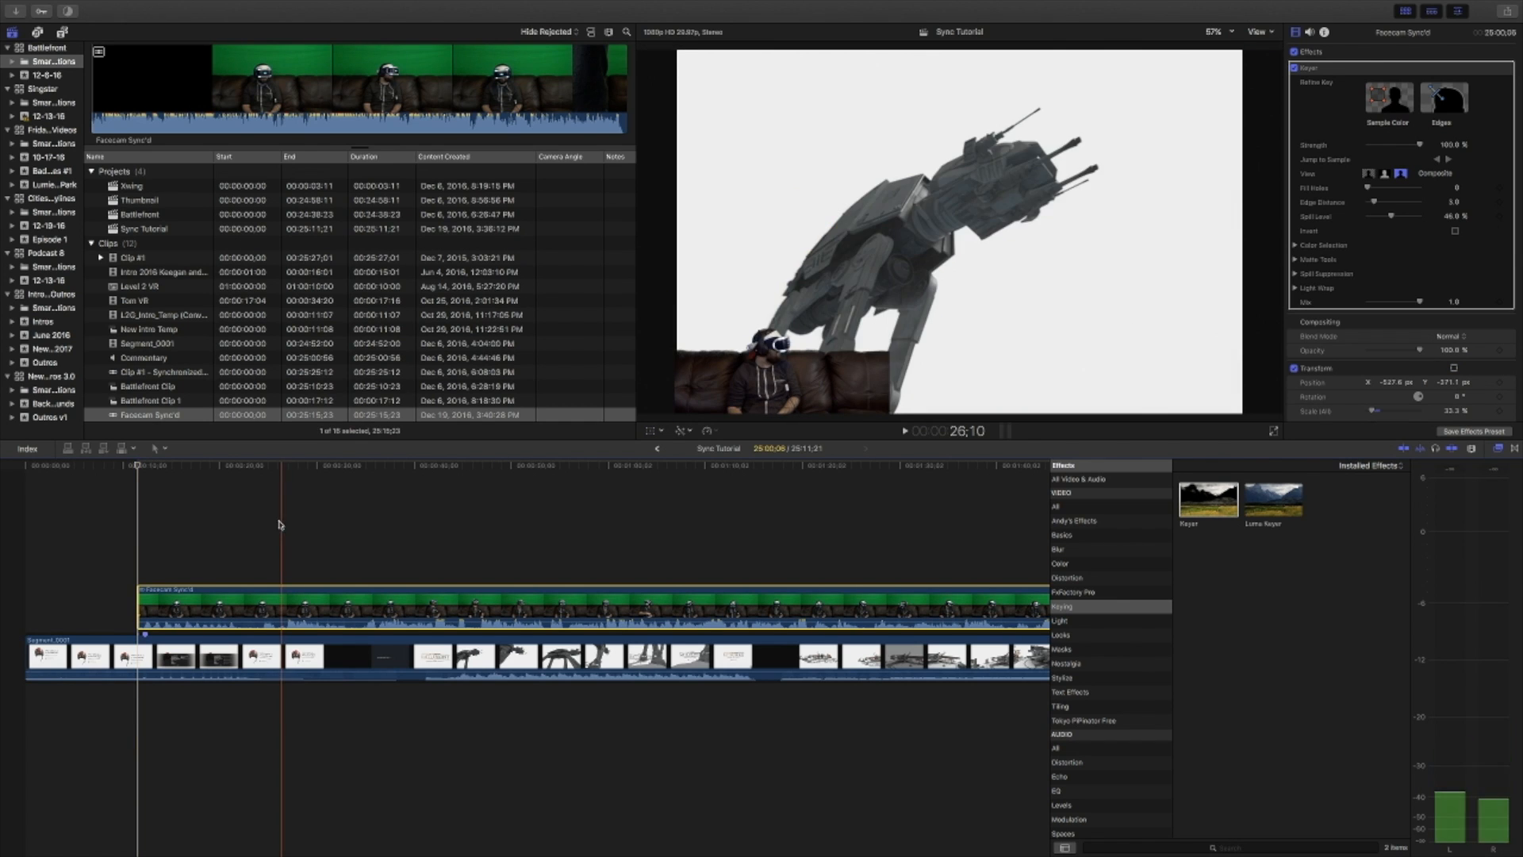
key("space")
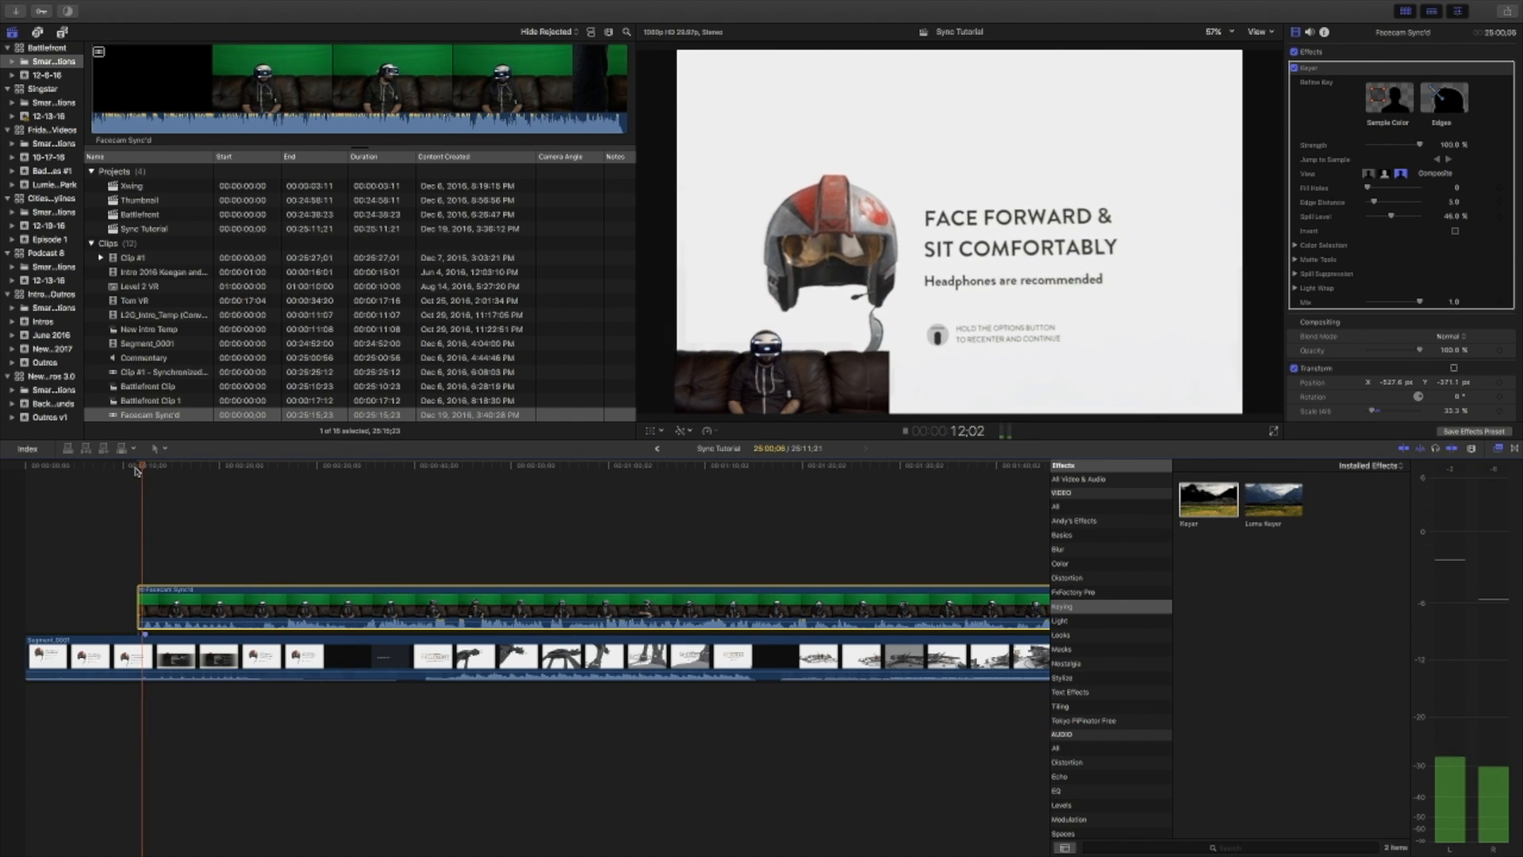
key("space")
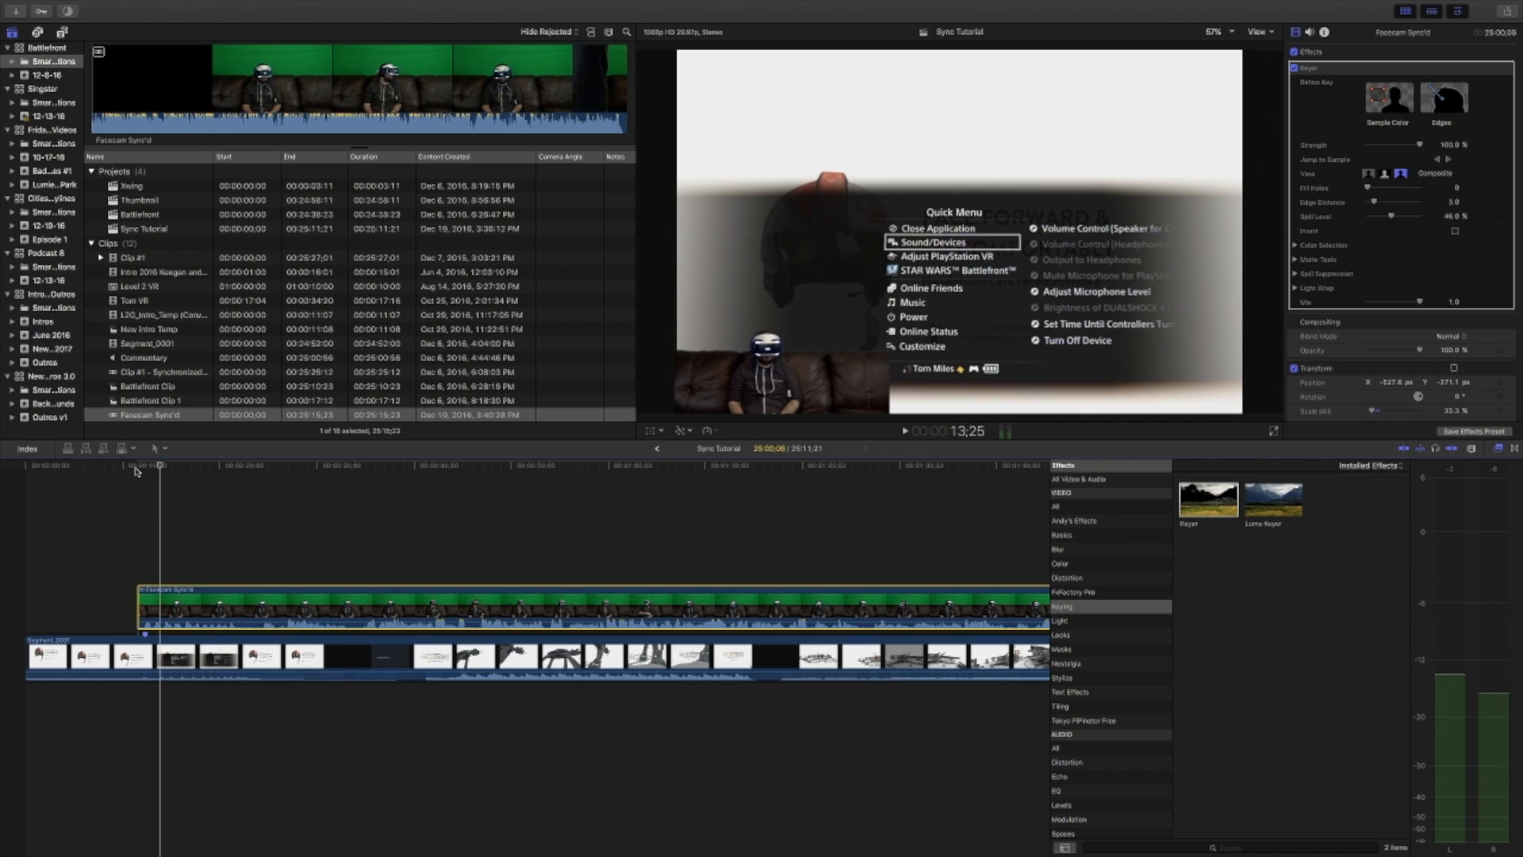
Move Facecam Sync'd about 25 frames later so it starts at the Segment_0001 marker, and play back the Quick Menu section to check the alignment.
key("super+equal")
key("super+equal")
key("super+equal")
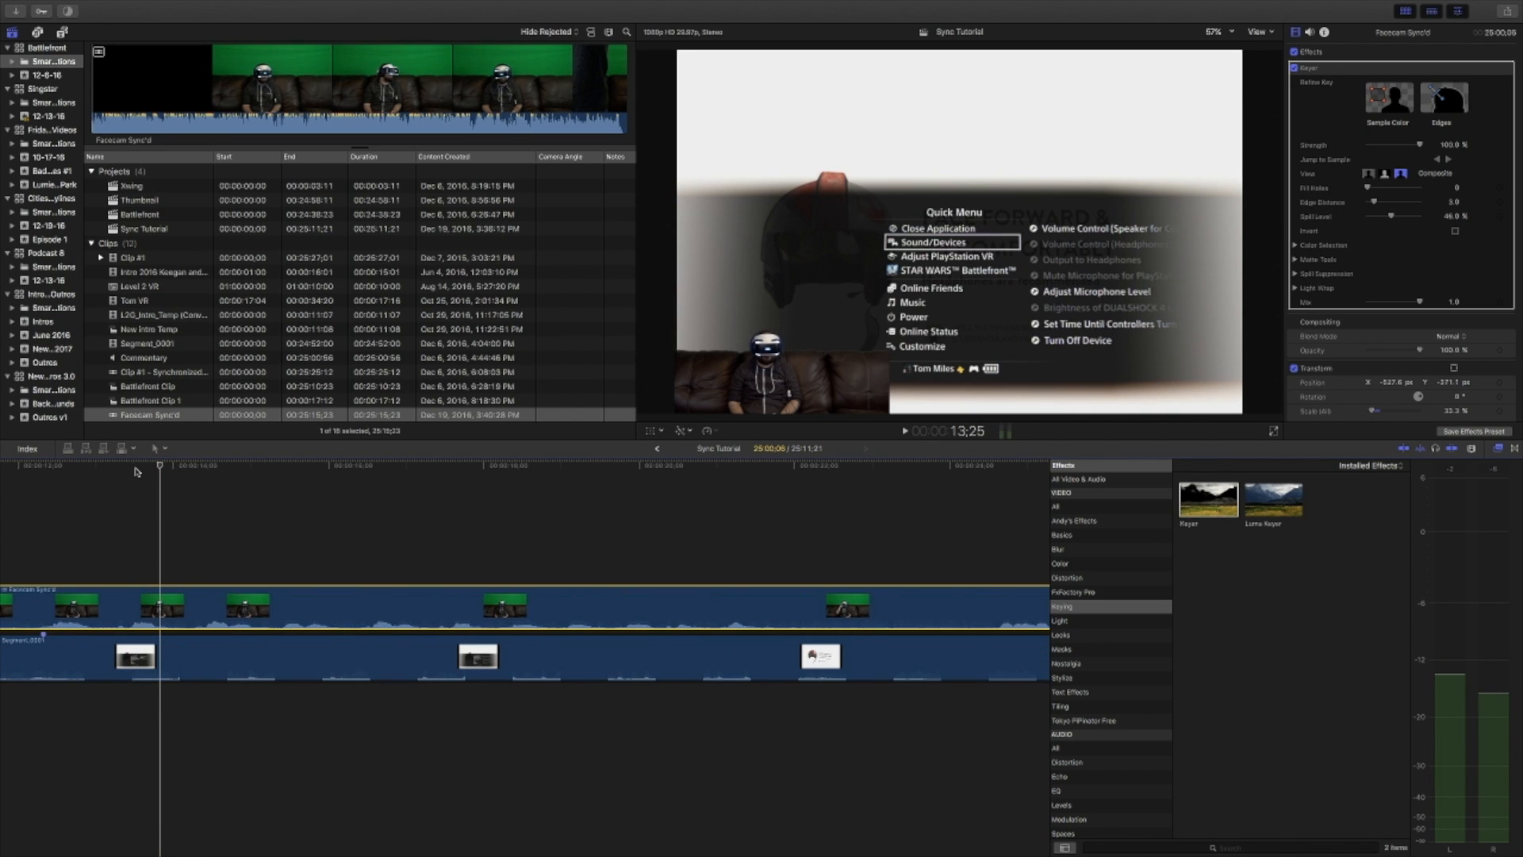
scroll(236, 506, "left", 5)
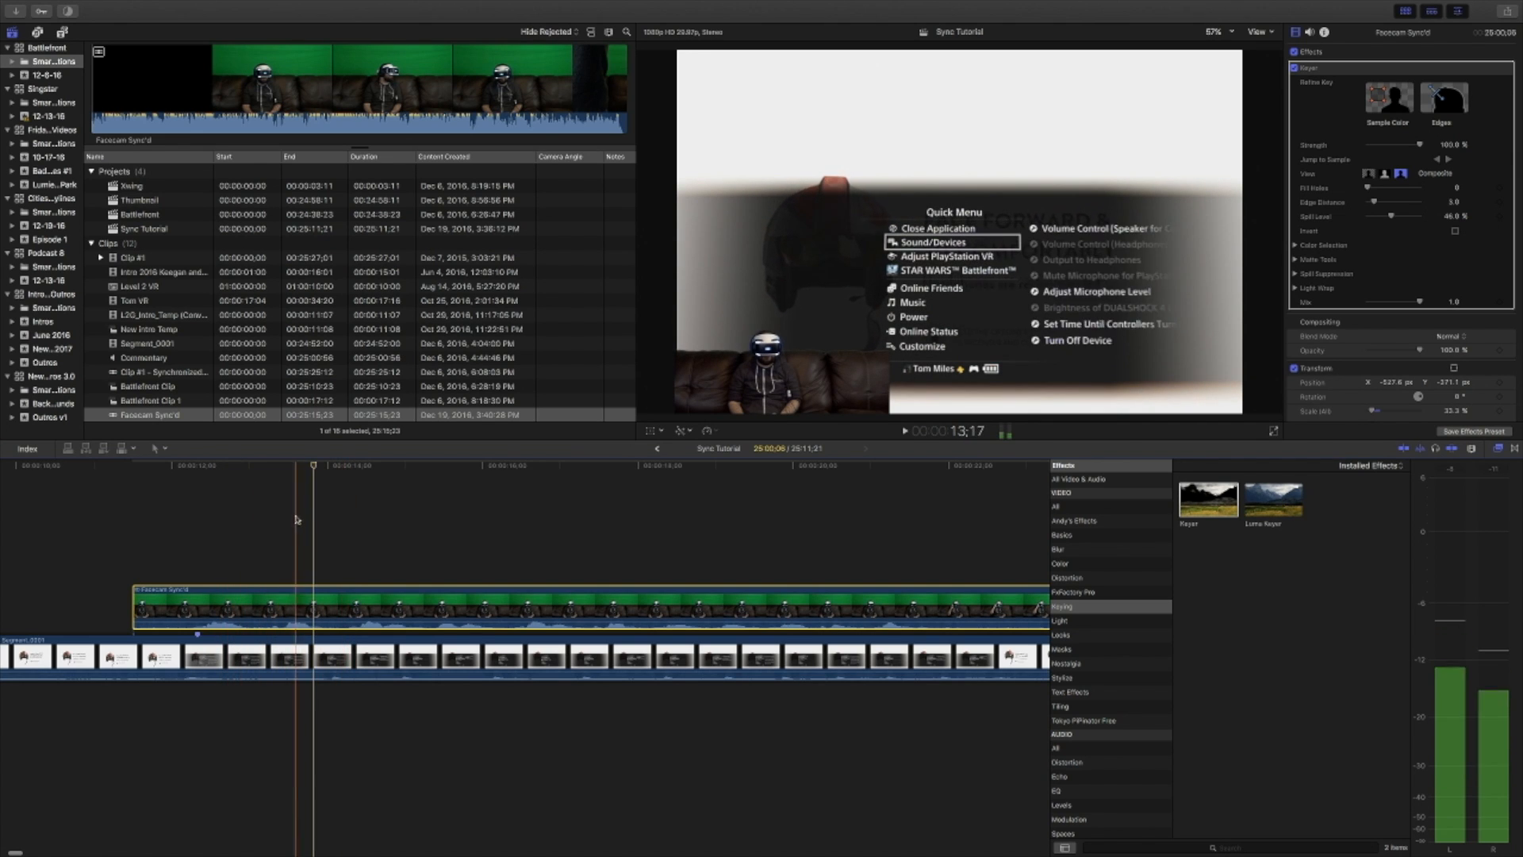
left_click_drag(272, 607, 336, 607)
key("space")
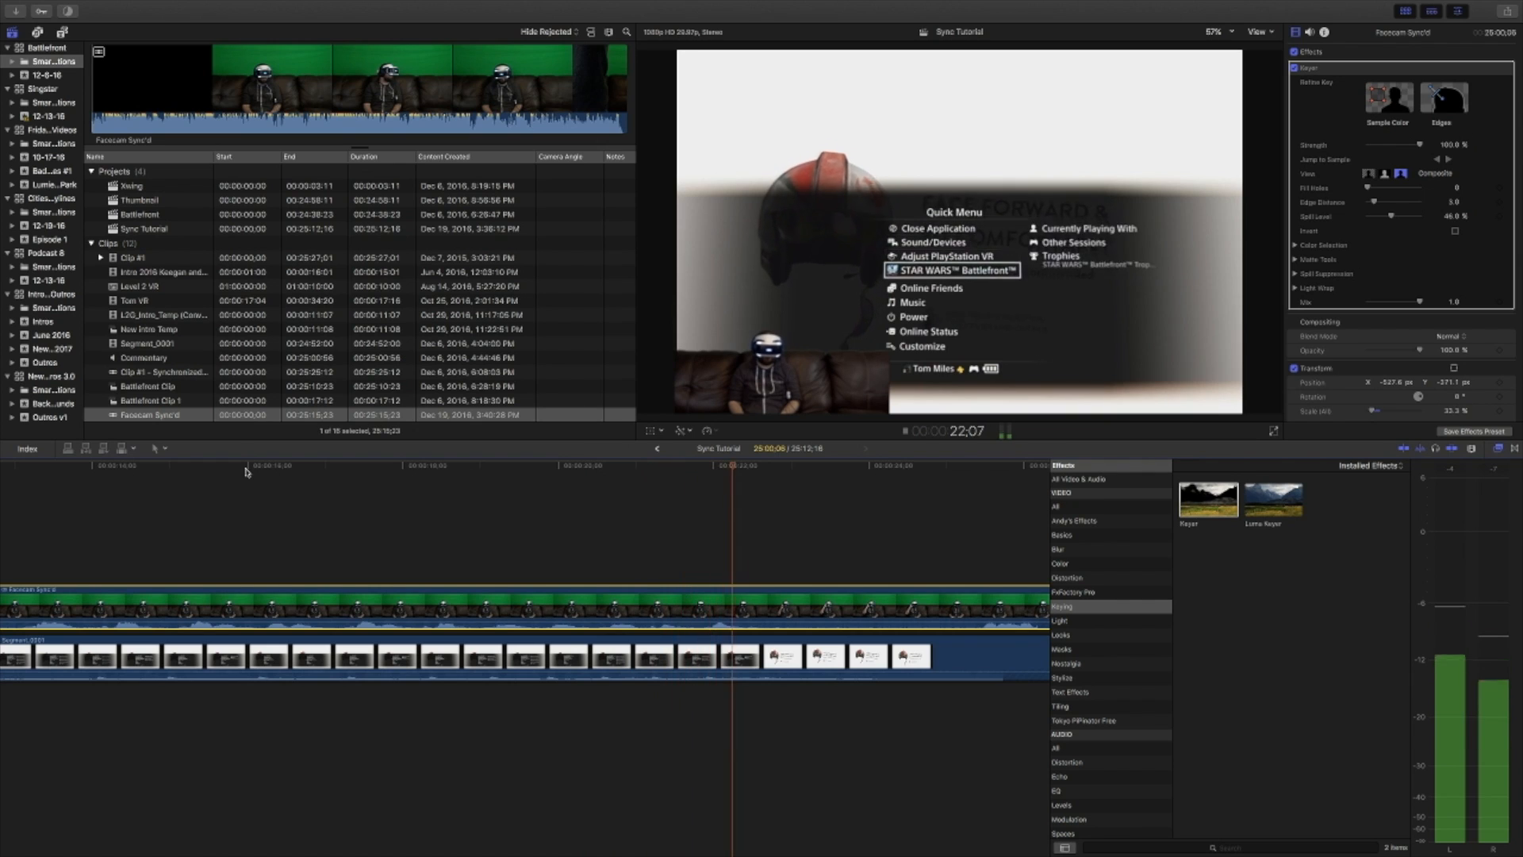
key("space")
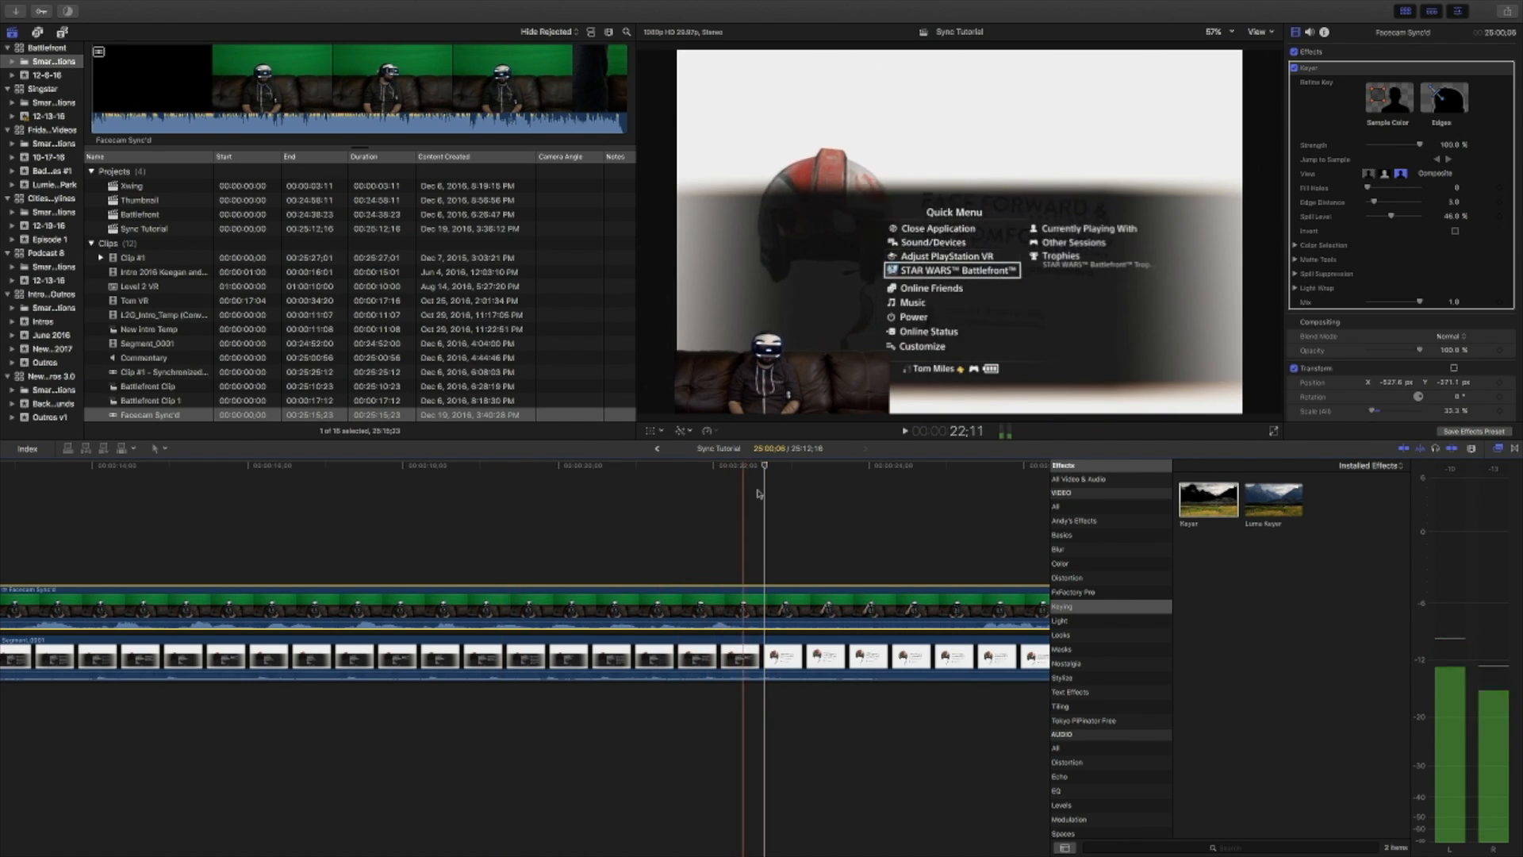
Fit the whole project in the timeline and spot-check the facecam sync by playing gameplay around 14:58, 10:25 and 9:34.
key("shift+z")
key("space")
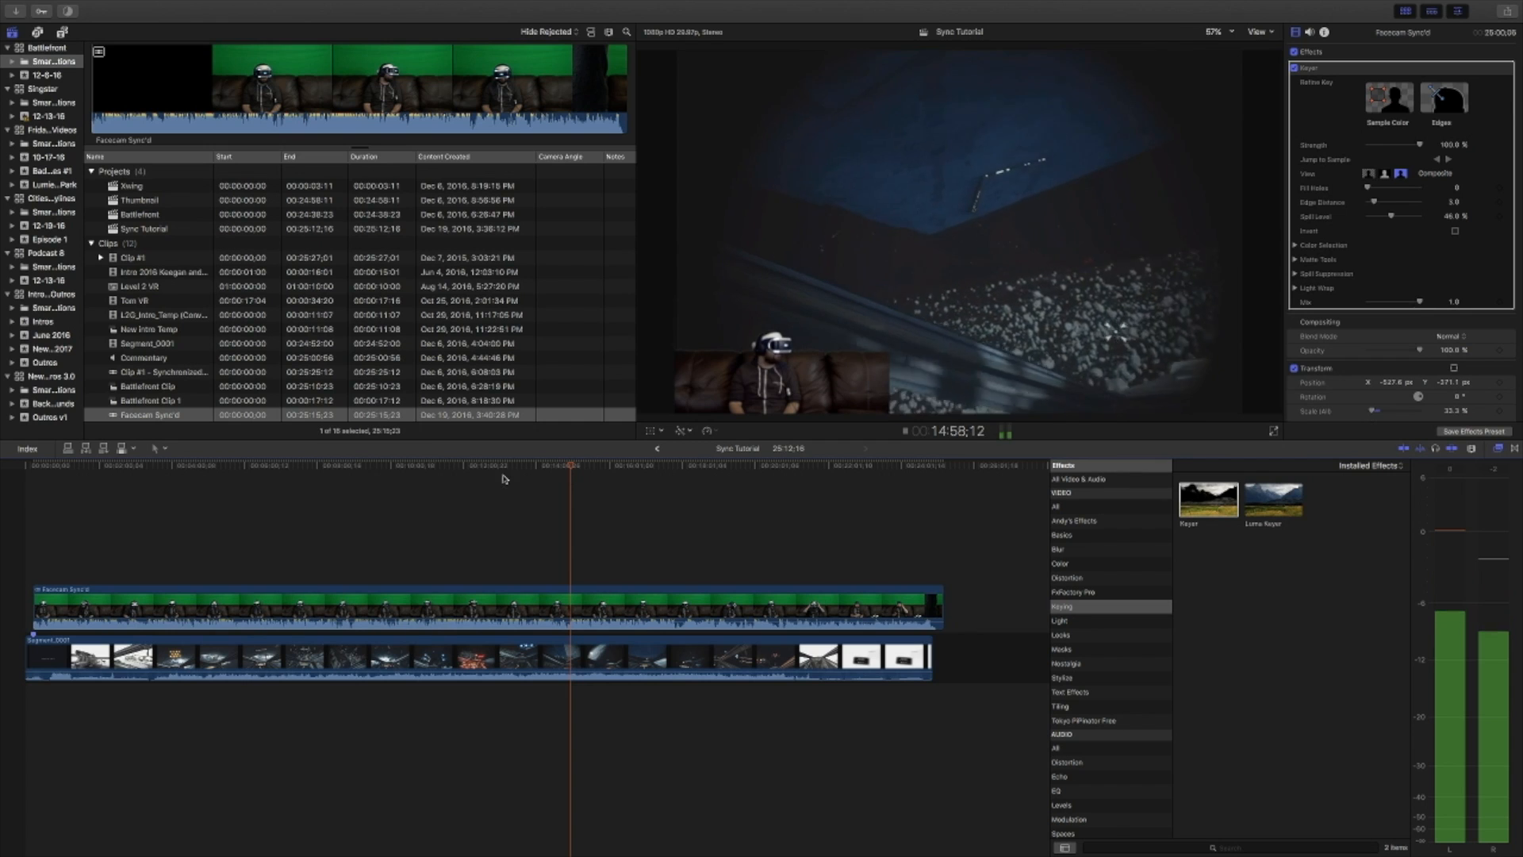
left_click(425, 474)
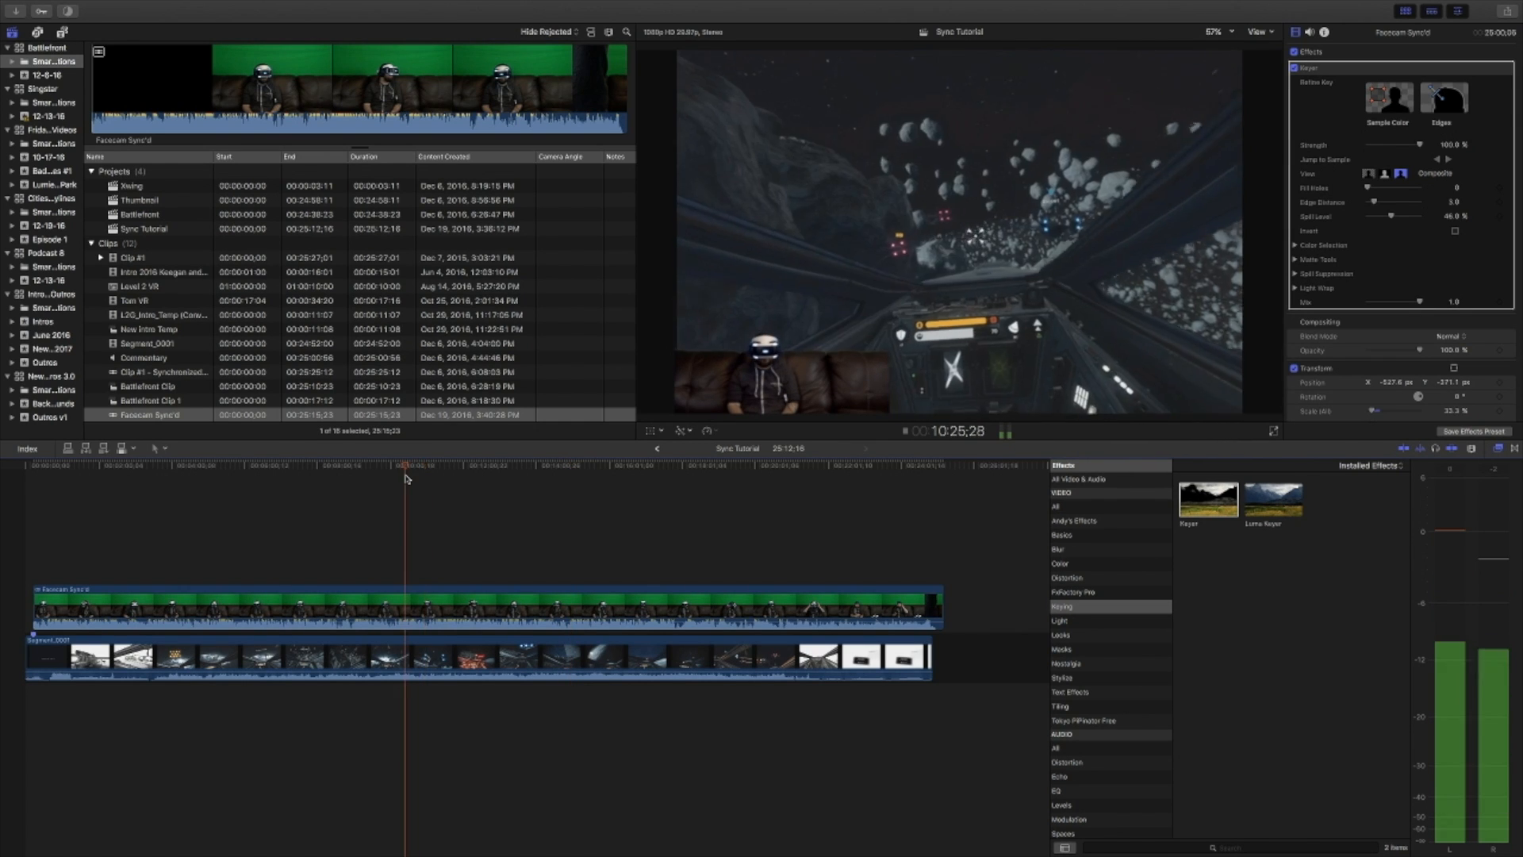
left_click(372, 475)
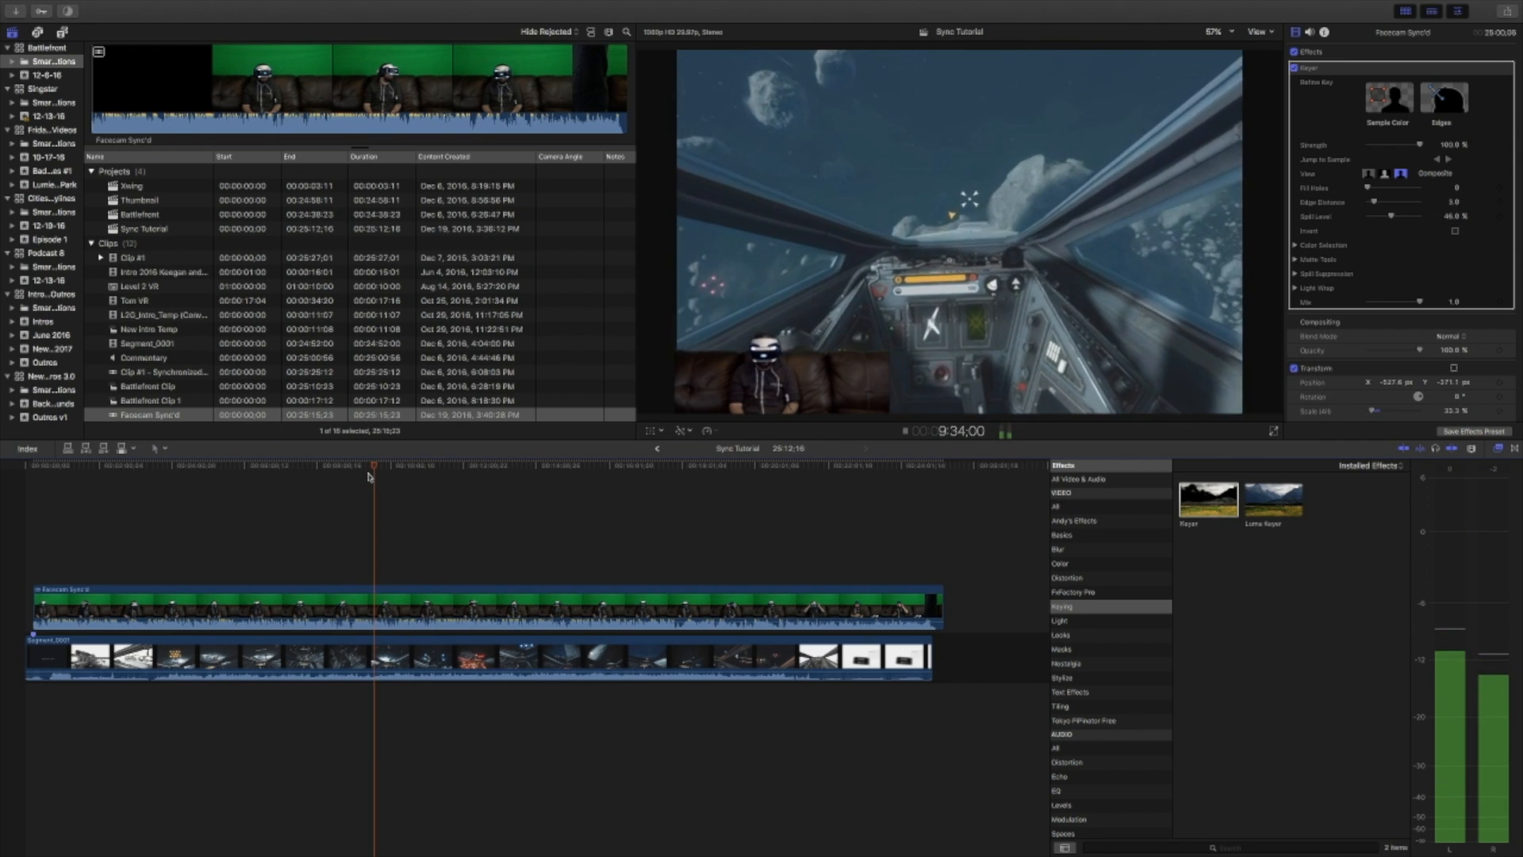
key("space")
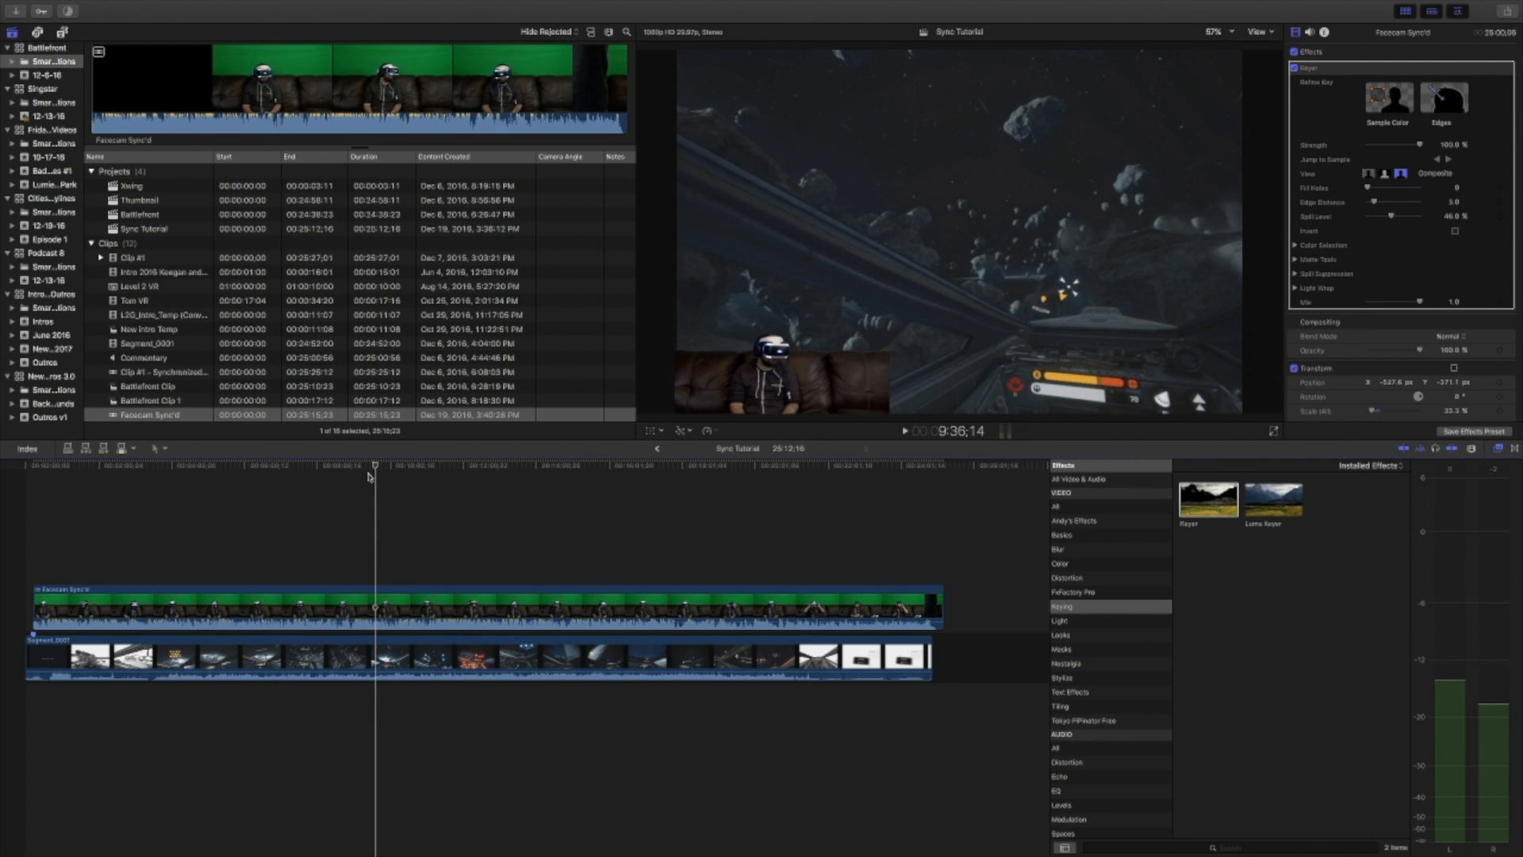